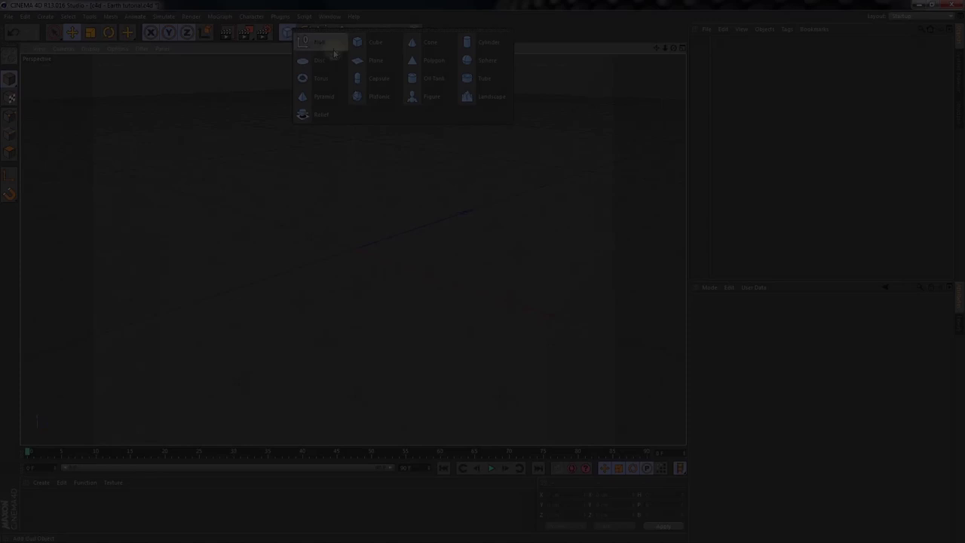
# Add a default sphere with 100 cm radius and 24 segments to the scene.
pyautogui.click(482, 59)
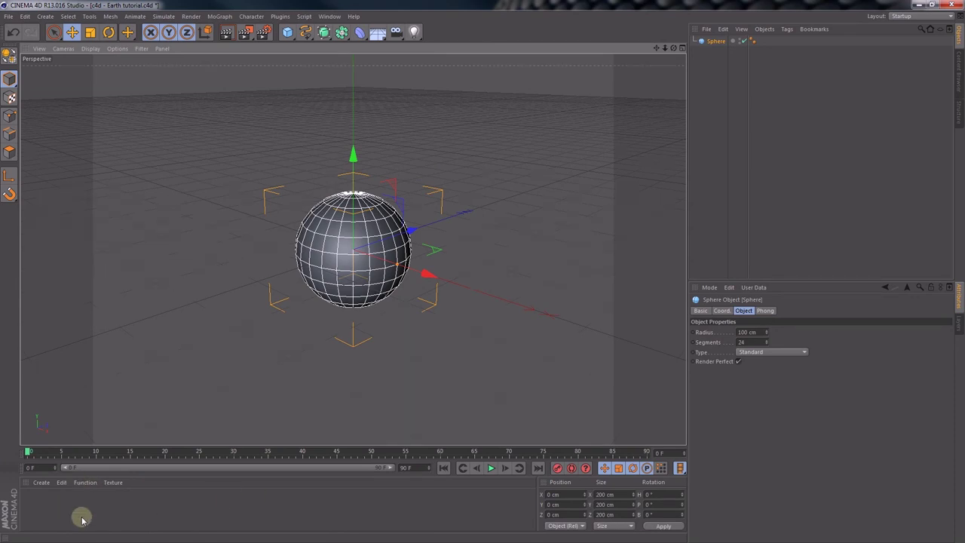
# Create a new material named Mat in the Material Manager.
pyautogui.click(42, 487)
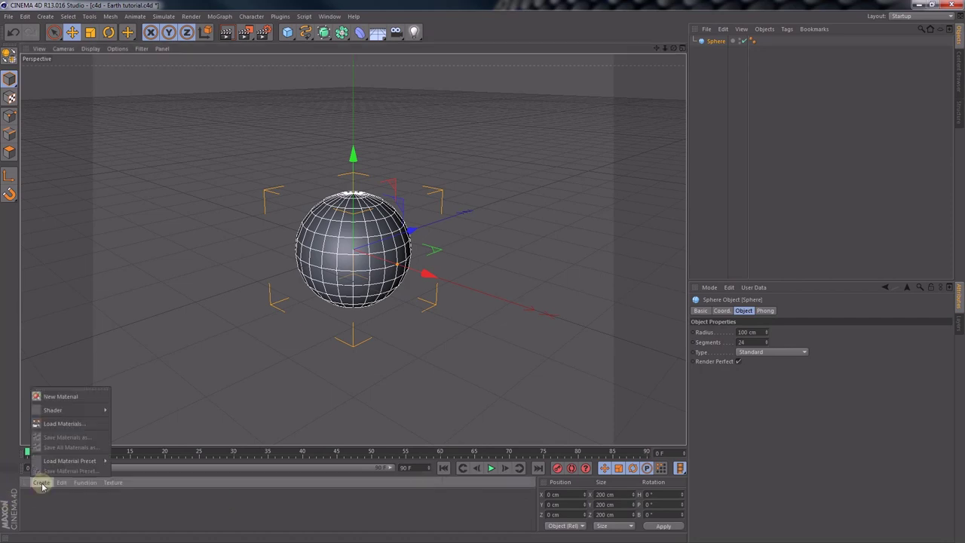
pyautogui.click(61, 500)
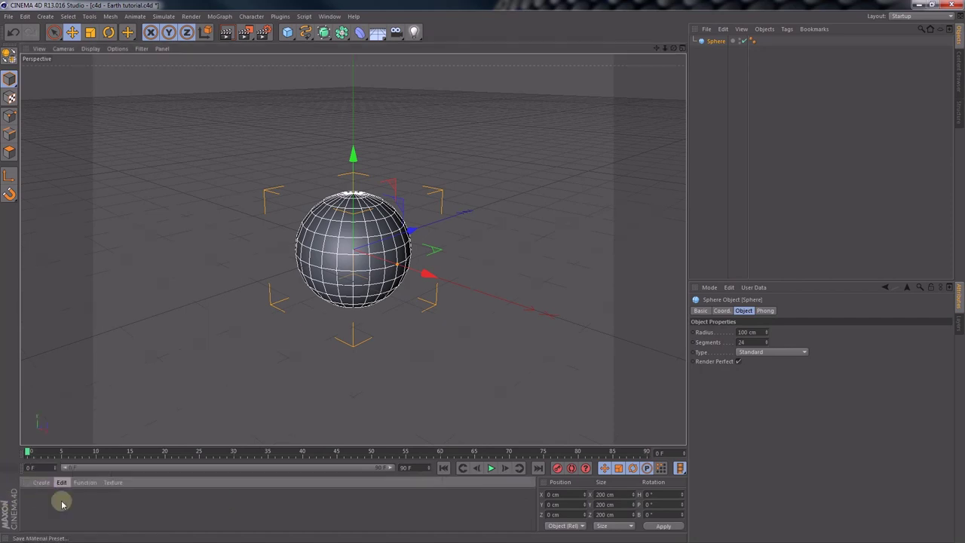
pyautogui.doubleClick(102, 506)
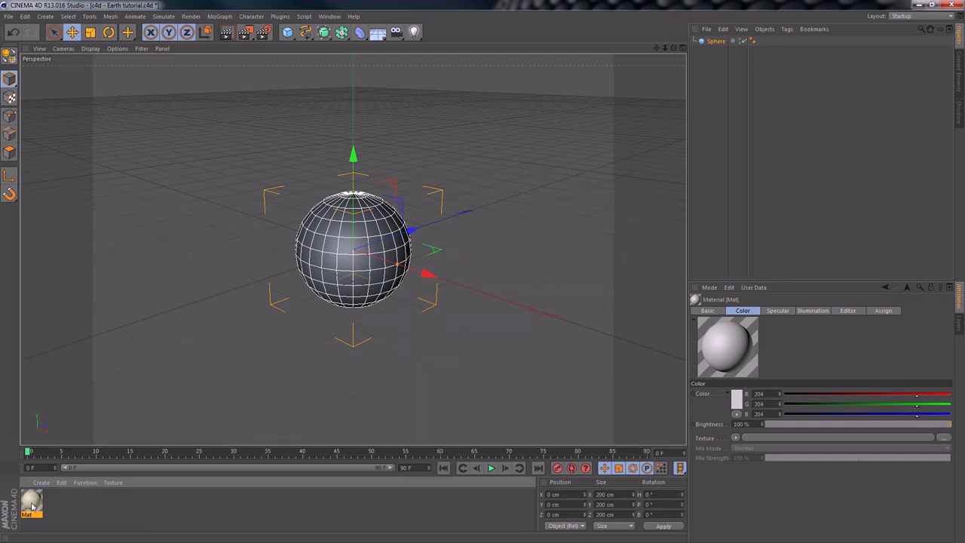
# Apply Mat to the sphere and open it in the Material Editor.
pyautogui.moveTo(32, 507)
pyautogui.mouseDown()
pyautogui.moveTo(62, 472)
pyautogui.moveTo(320, 289)
pyautogui.mouseUp()
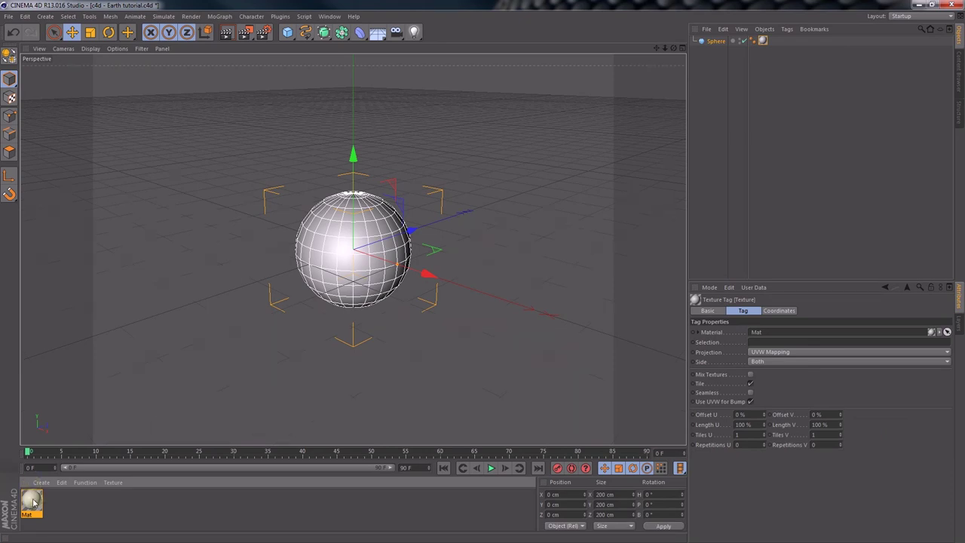
pyautogui.click(32, 501)
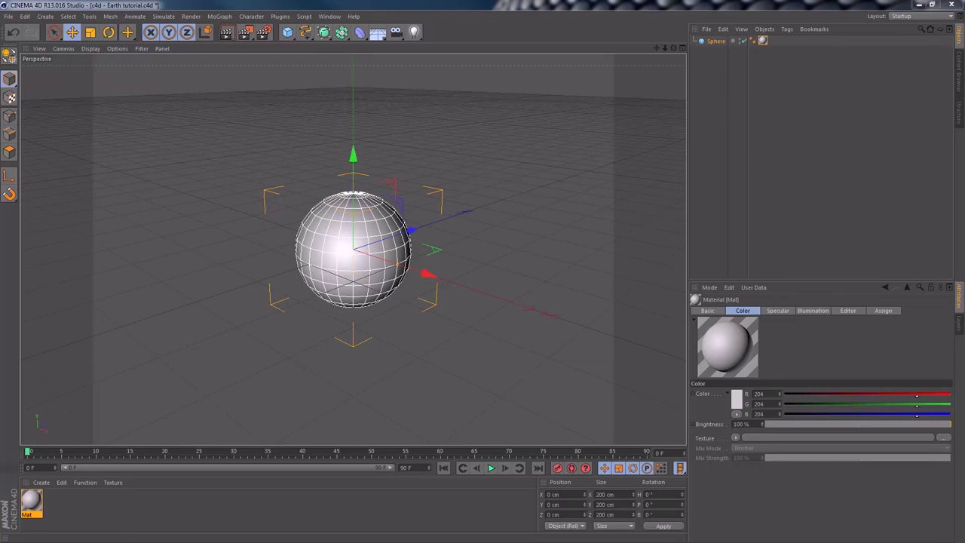
pyautogui.doubleClick(32, 501)
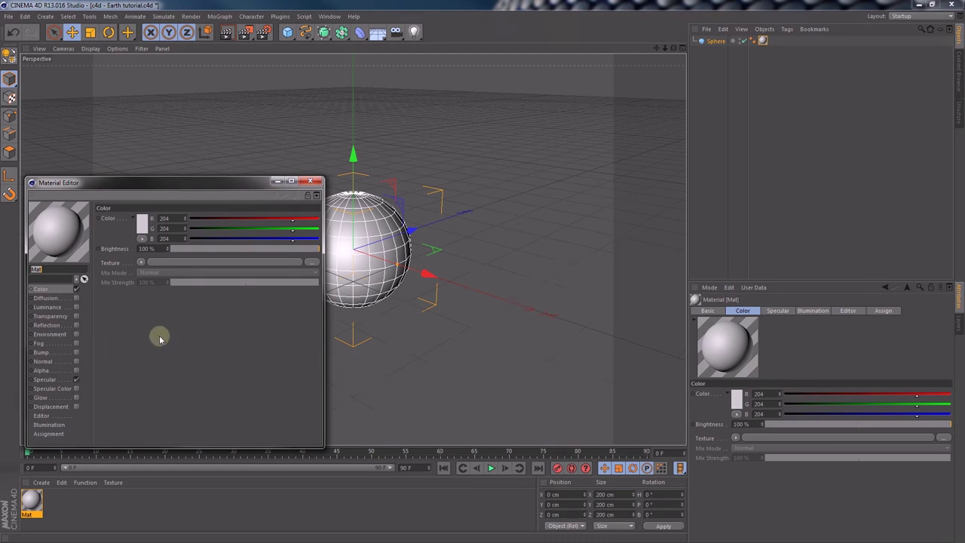
# Load world.topo.bathy.200409.3x5400x2700.png from the tex folder as Mat's Color texture.
pyautogui.click(60, 290)
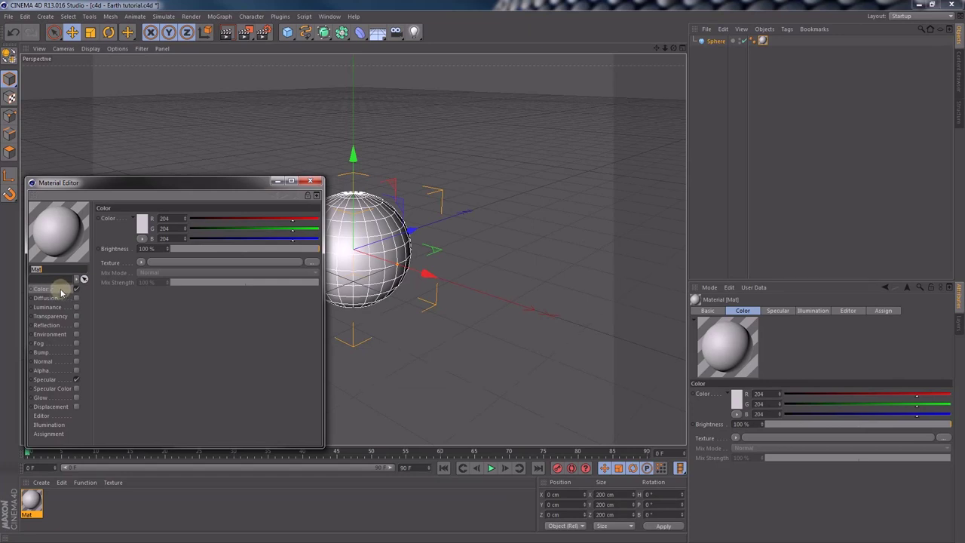
pyautogui.click(60, 290)
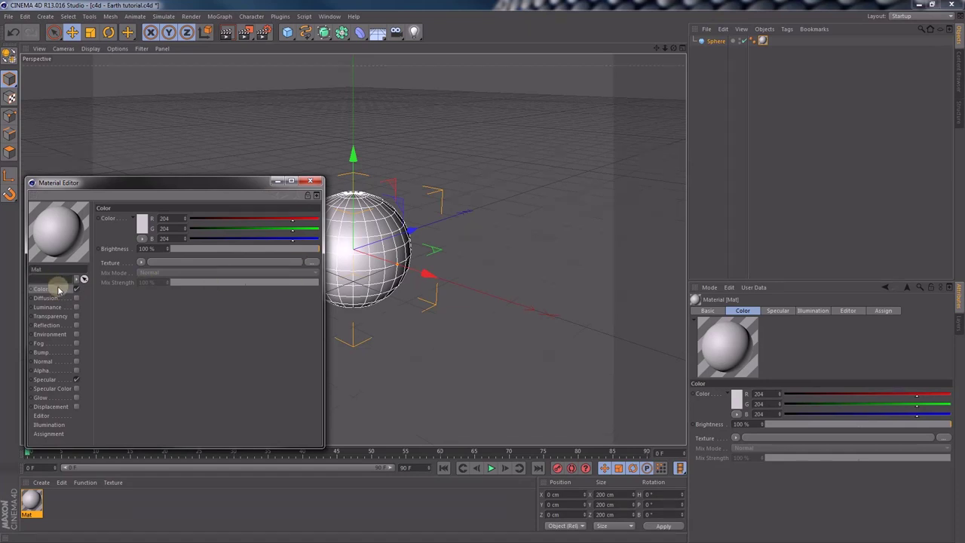
pyautogui.click(290, 266)
pyautogui.click(582, 205)
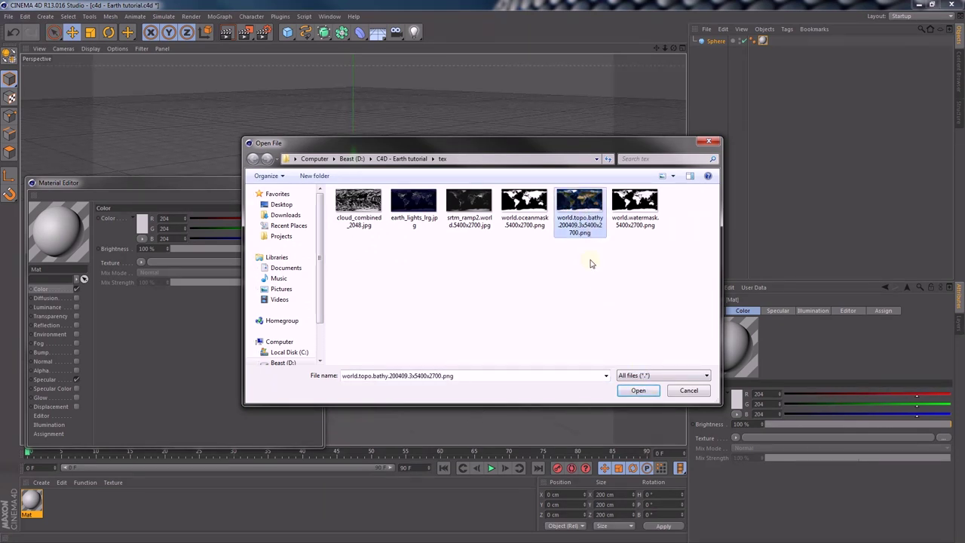
pyautogui.click(643, 394)
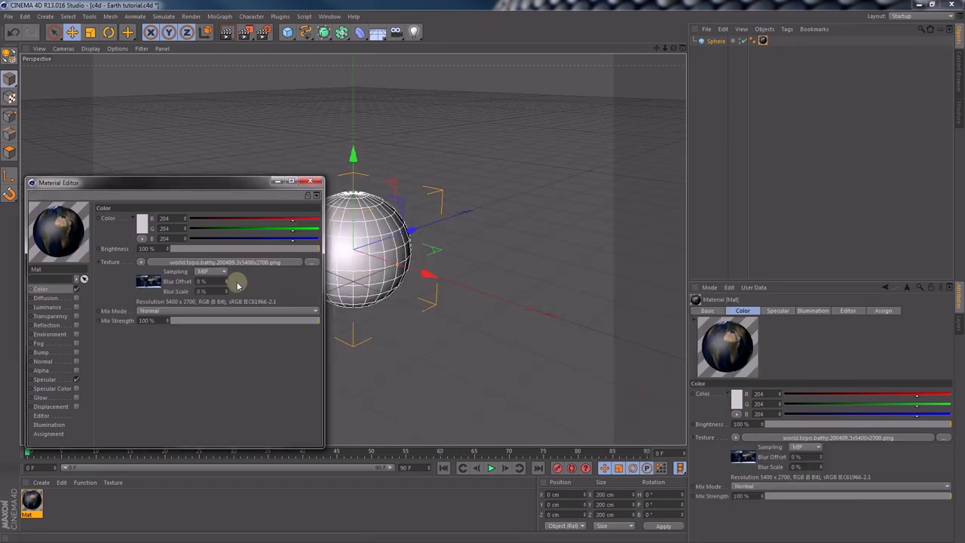
pyautogui.moveTo(89, 185); pyautogui.dragTo(516, 192)
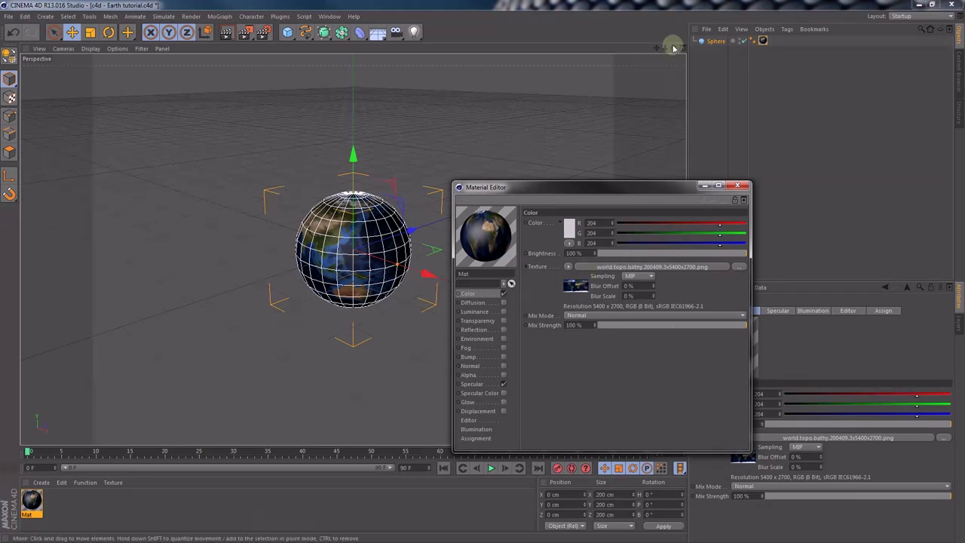
# Orbit toward the globe and render a close-up of Africa and the Arabian Peninsula.
pyautogui.moveTo(674, 48); pyautogui.dragTo(467, 264)
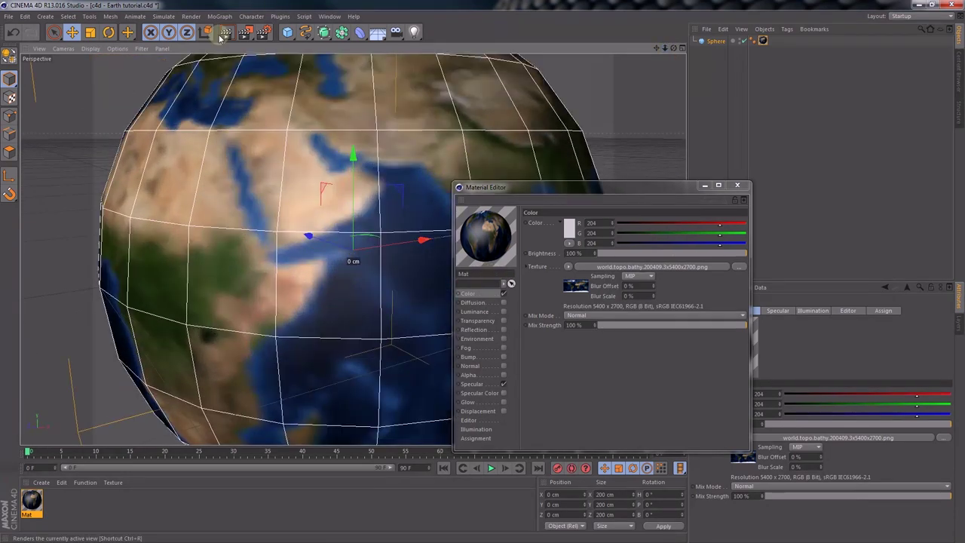
pyautogui.click(226, 32)
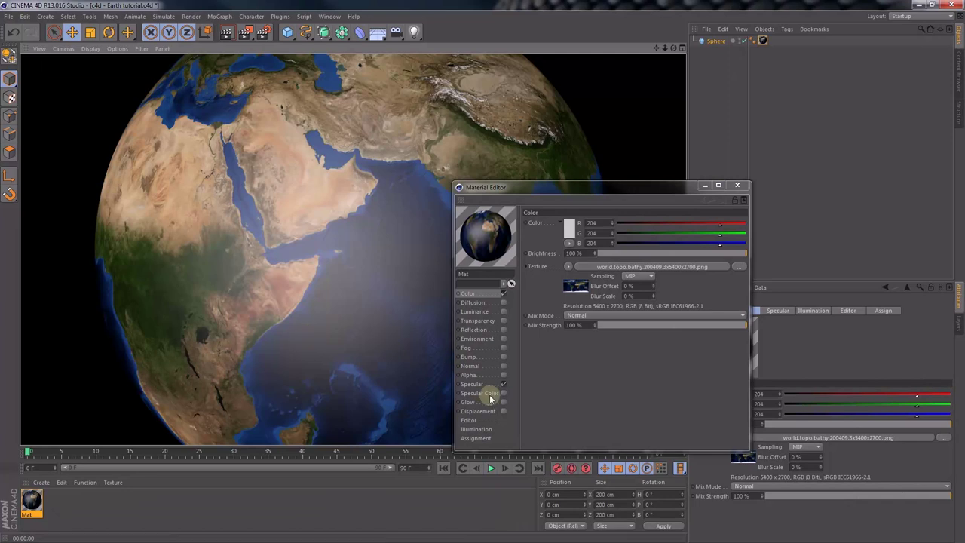
pyautogui.moveTo(547, 186); pyautogui.dragTo(543, 178)
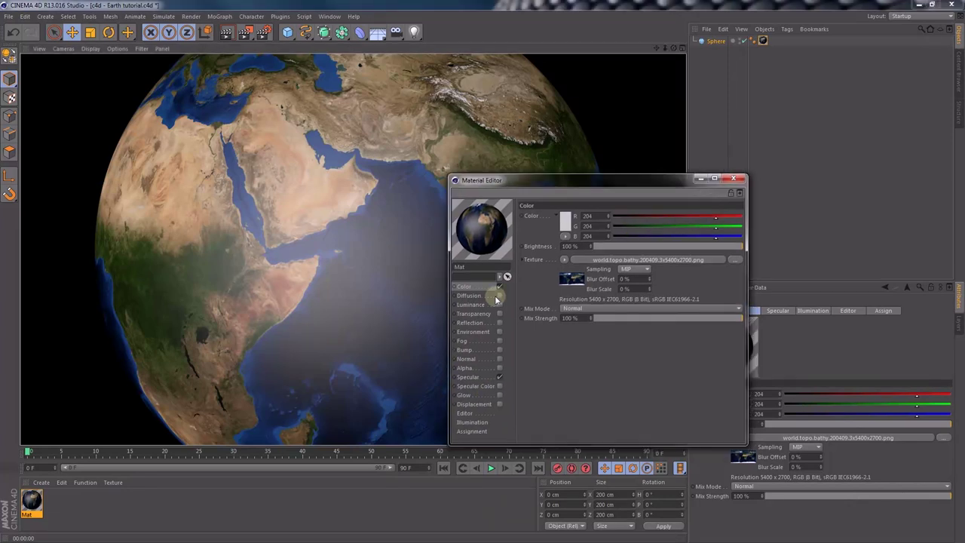
# Enable Specular Color with the world.watermask.5400x2700.png texture and re-render the globe.
pyautogui.click(487, 387)
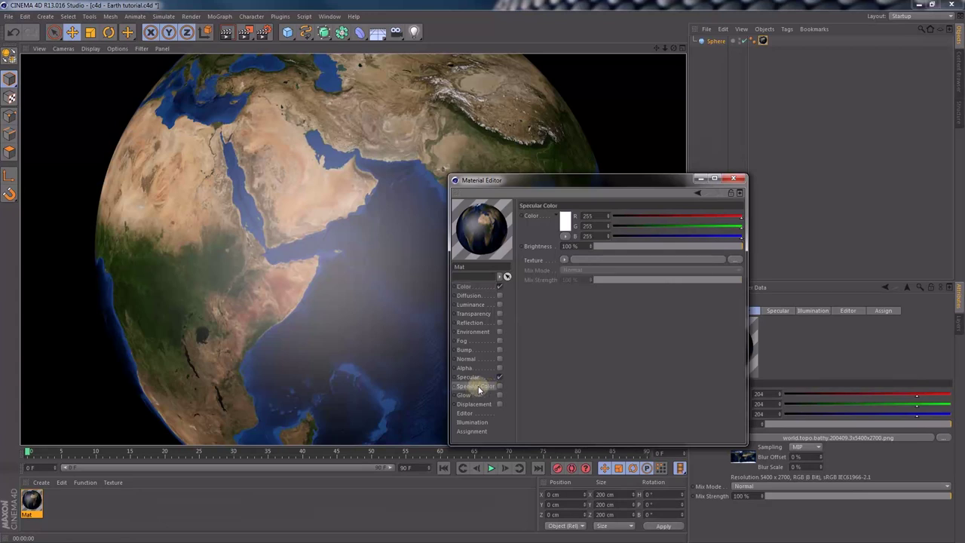
pyautogui.click(499, 386)
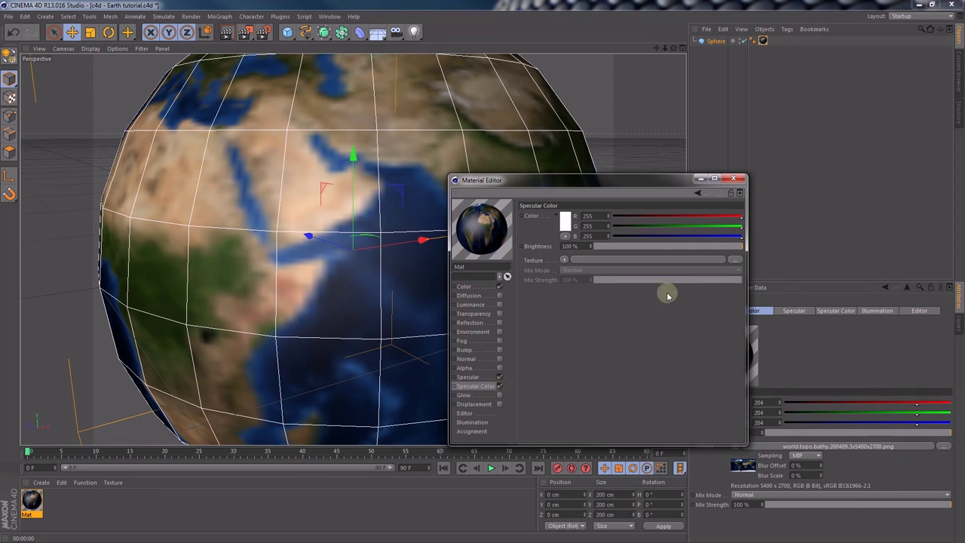
pyautogui.click(710, 260)
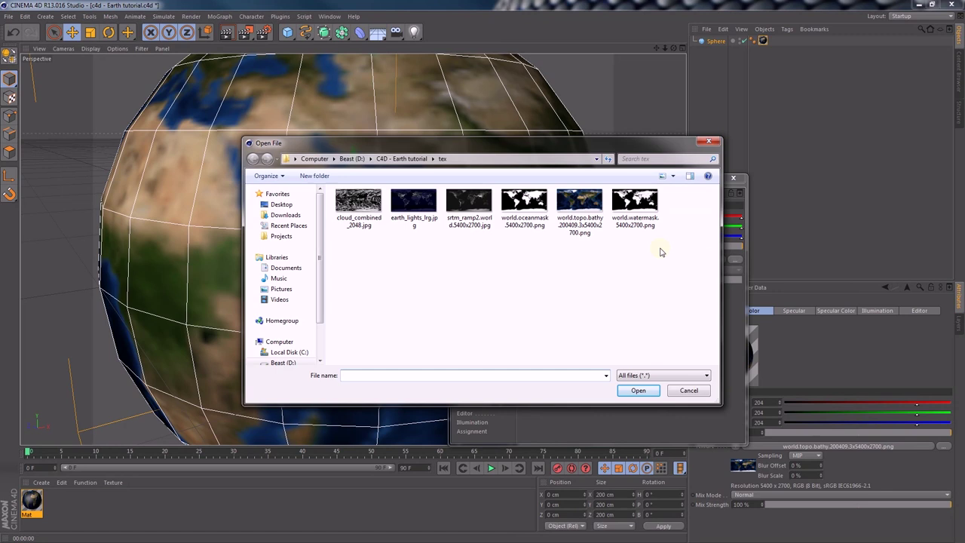
pyautogui.click(635, 205)
pyautogui.click(638, 390)
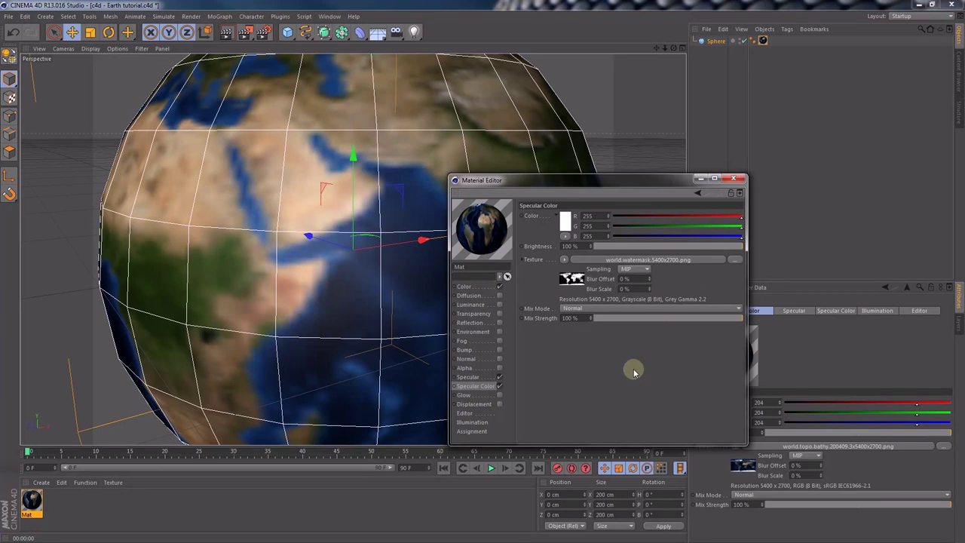
pyautogui.click(227, 31)
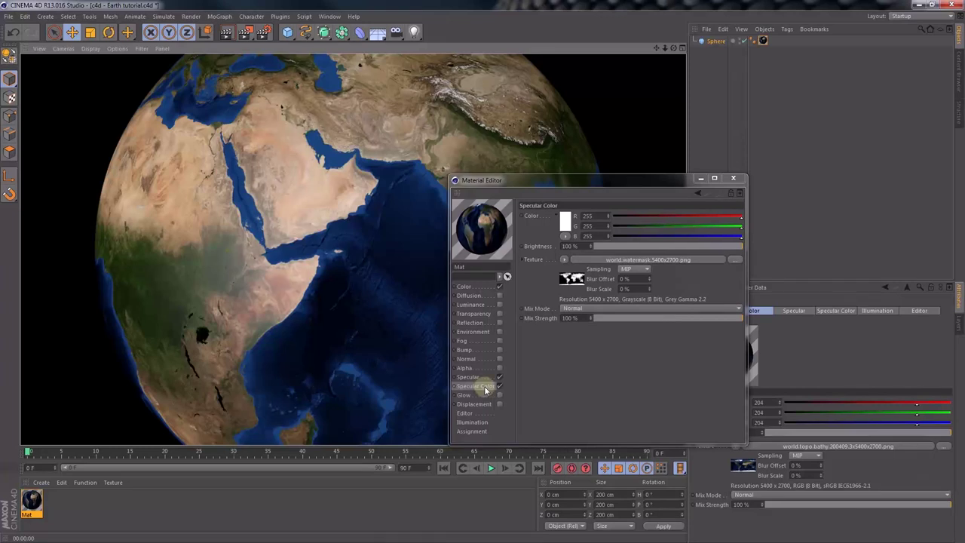
pyautogui.click(565, 260)
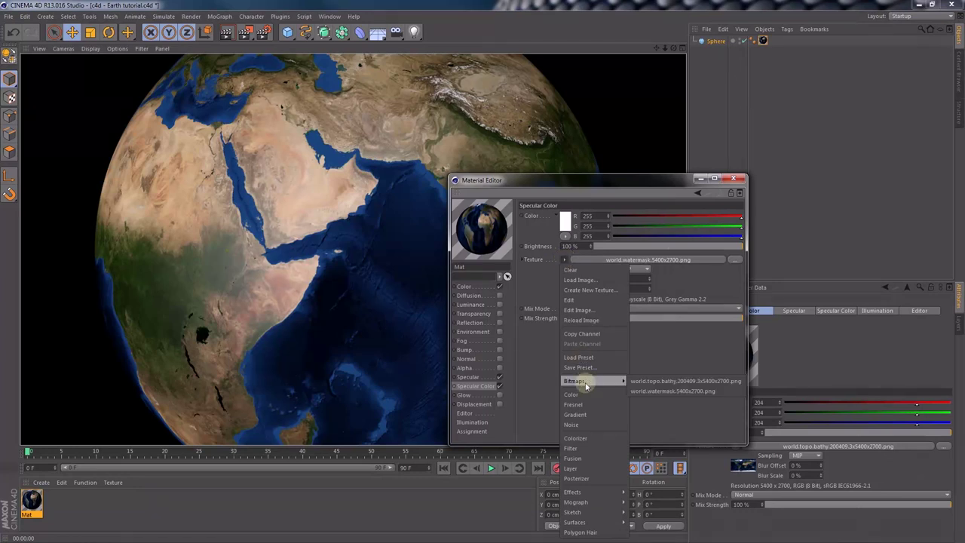
# Convert the Specular Color texture into a Layer shader holding the watermask Bitmap layer.
pyautogui.click(571, 469)
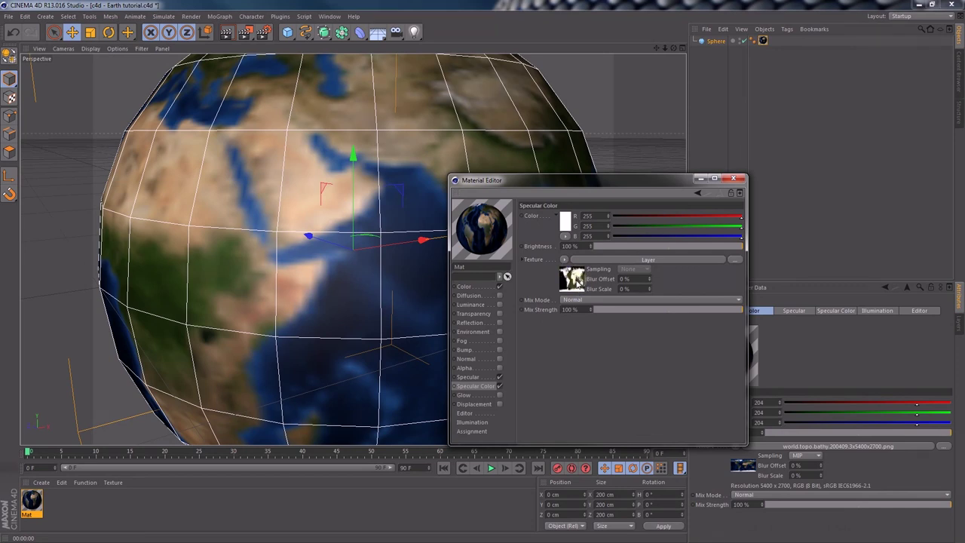
pyautogui.click(613, 261)
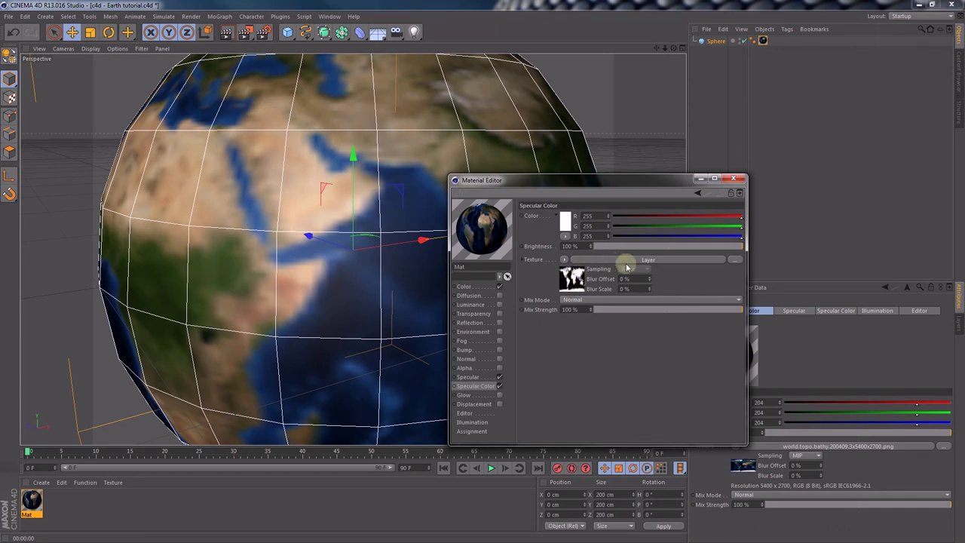
pyautogui.click(625, 261)
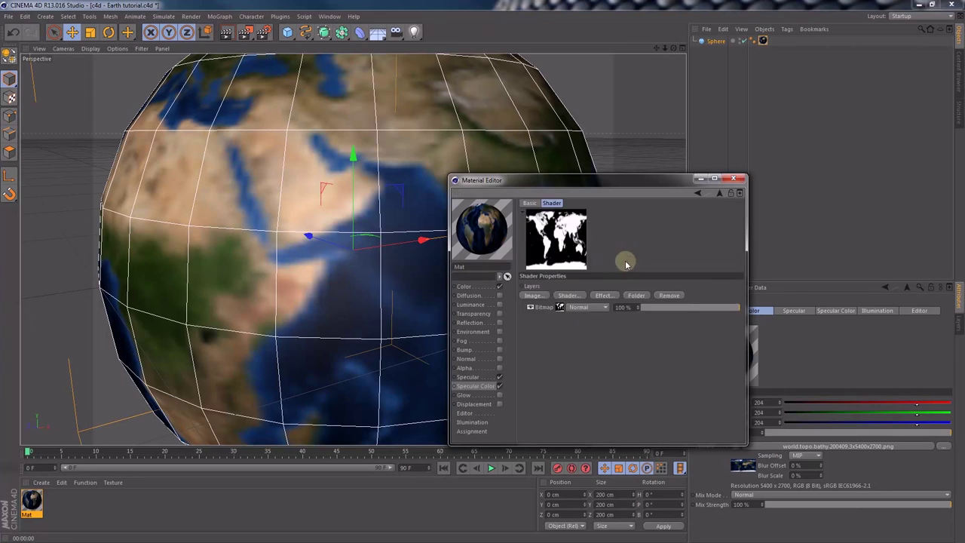
pyautogui.click(561, 308)
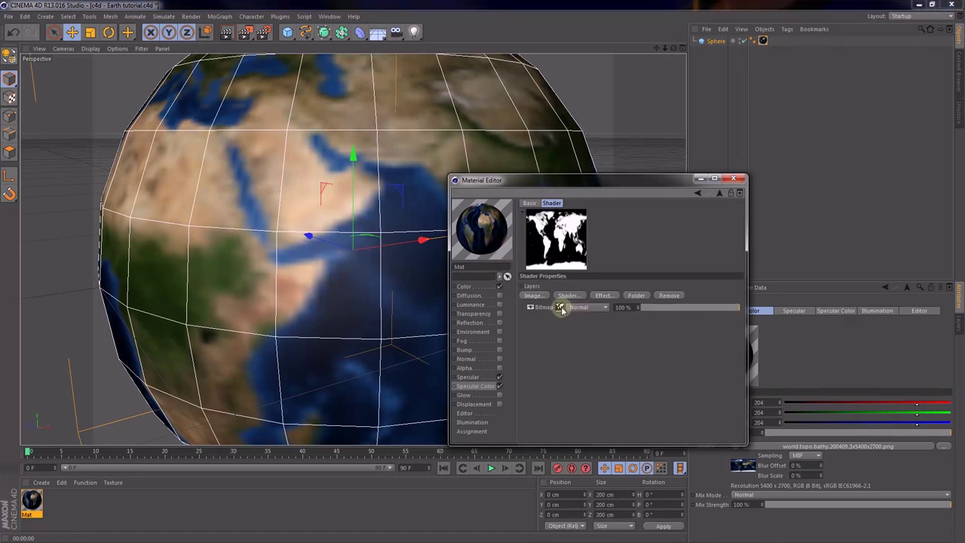
pyautogui.click(560, 308)
pyautogui.click(560, 308)
# Set the watermask Bitmap layer to Use Alpha and re-render the globe.
pyautogui.rightClick(551, 309)
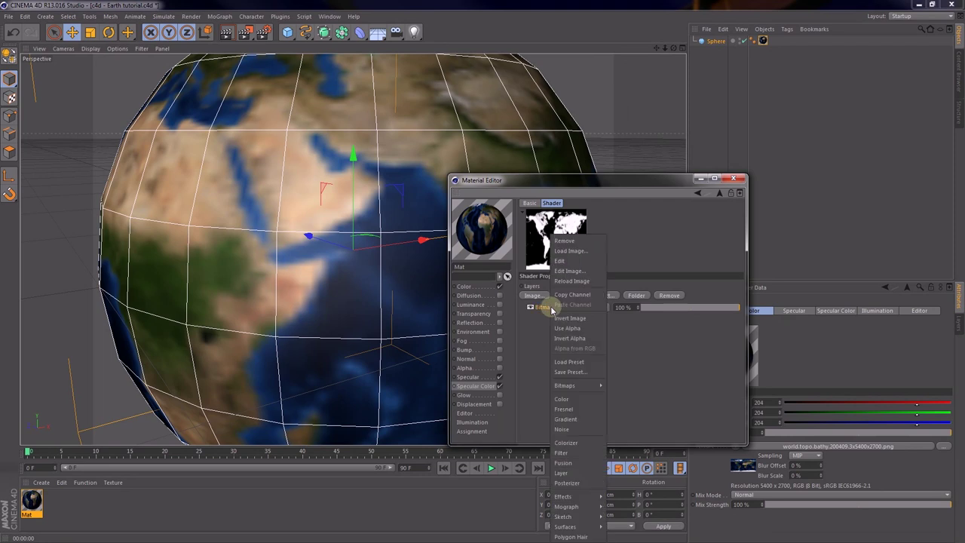
pyautogui.click(573, 329)
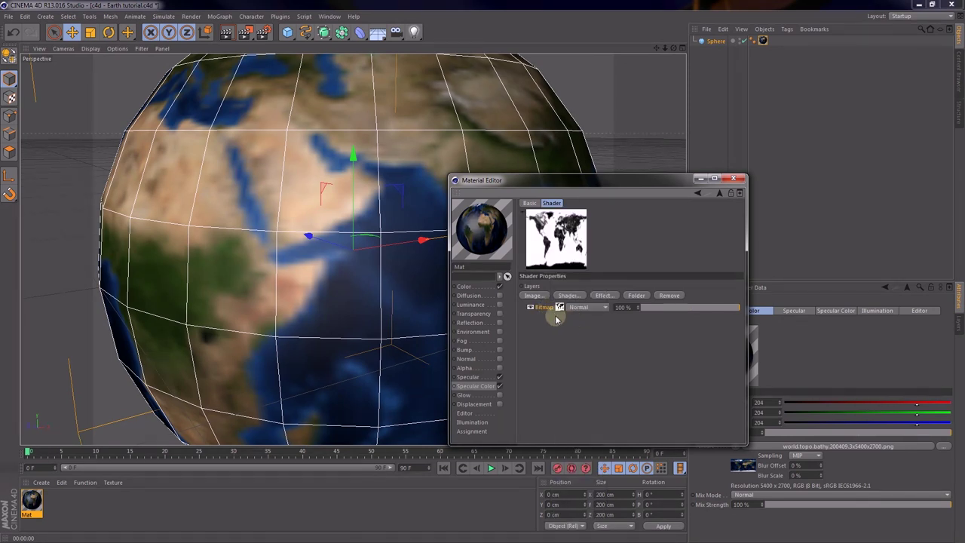
pyautogui.click(223, 33)
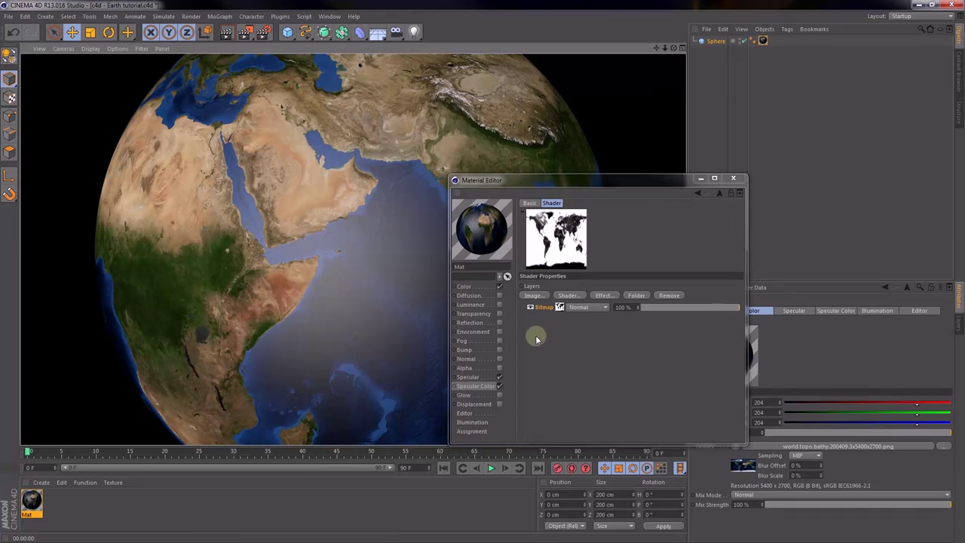
pyautogui.click(568, 296)
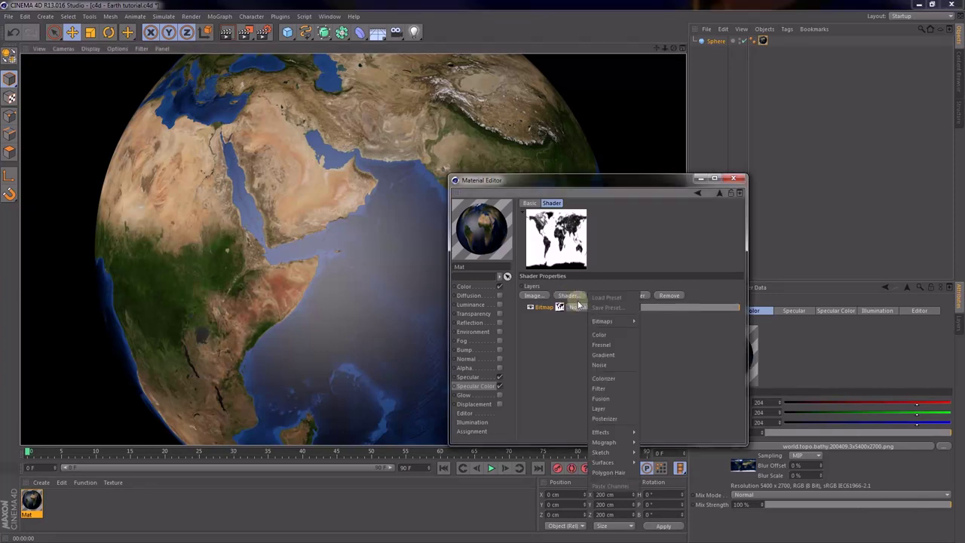
# Add a Noise layer above the Bitmap at Multiply blending and render a preview.
pyautogui.click(570, 297)
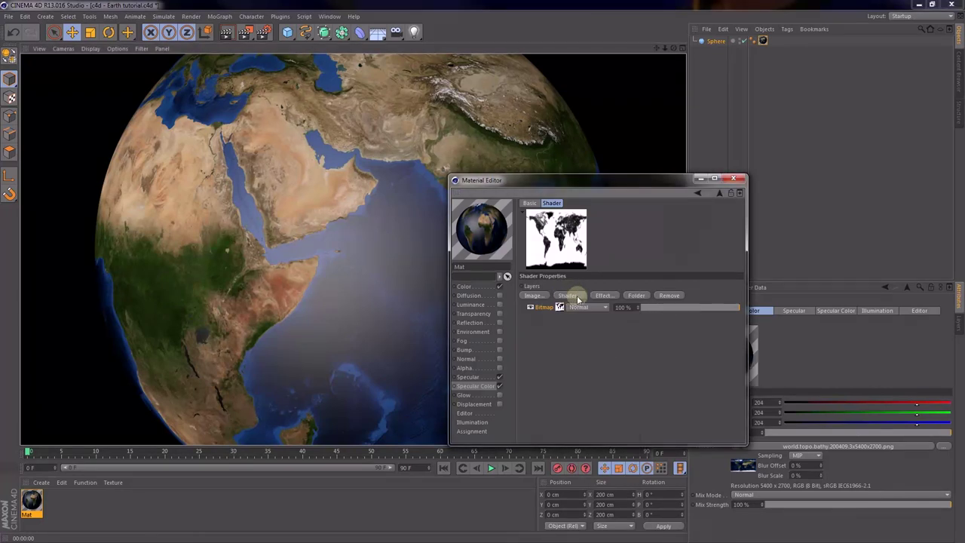
pyautogui.click(578, 300)
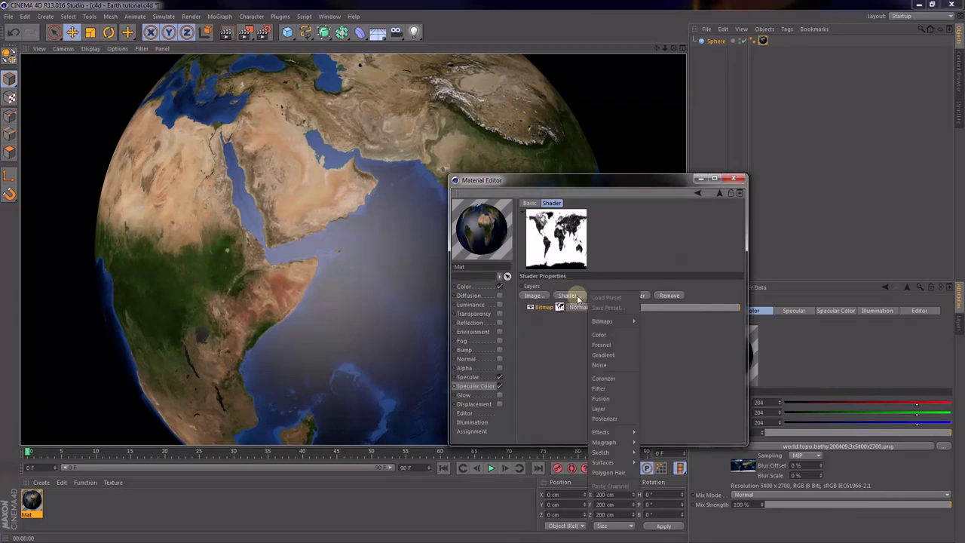
pyautogui.click(605, 364)
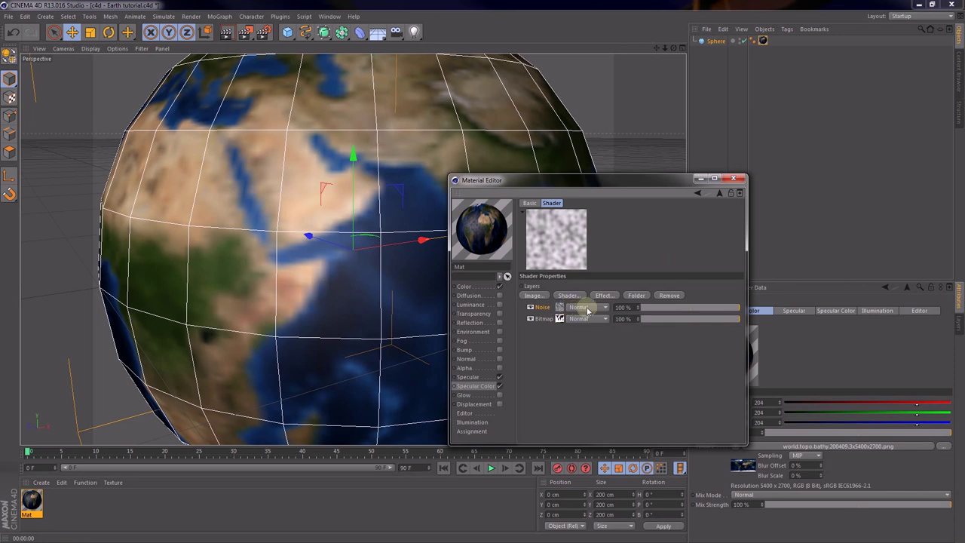
pyautogui.click(579, 307)
pyautogui.click(580, 332)
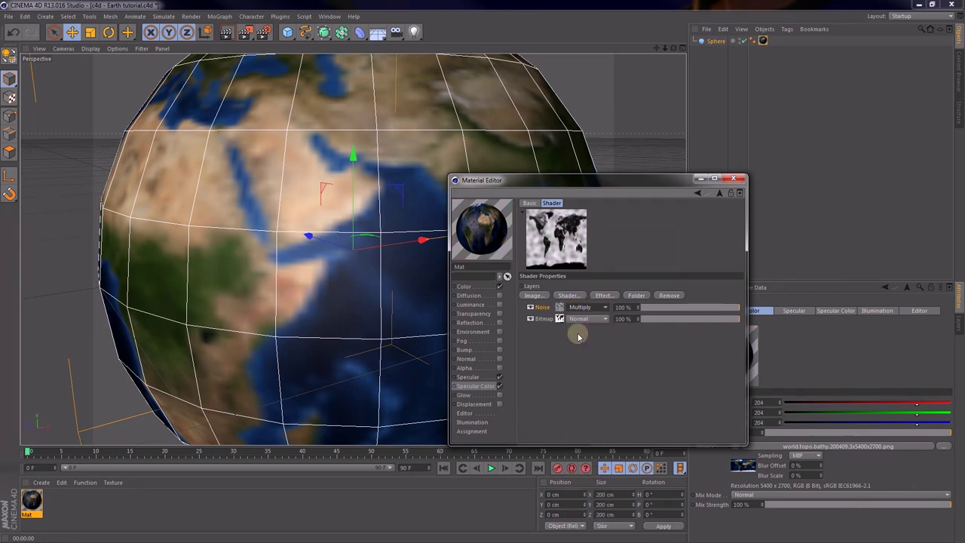
pyautogui.click(226, 32)
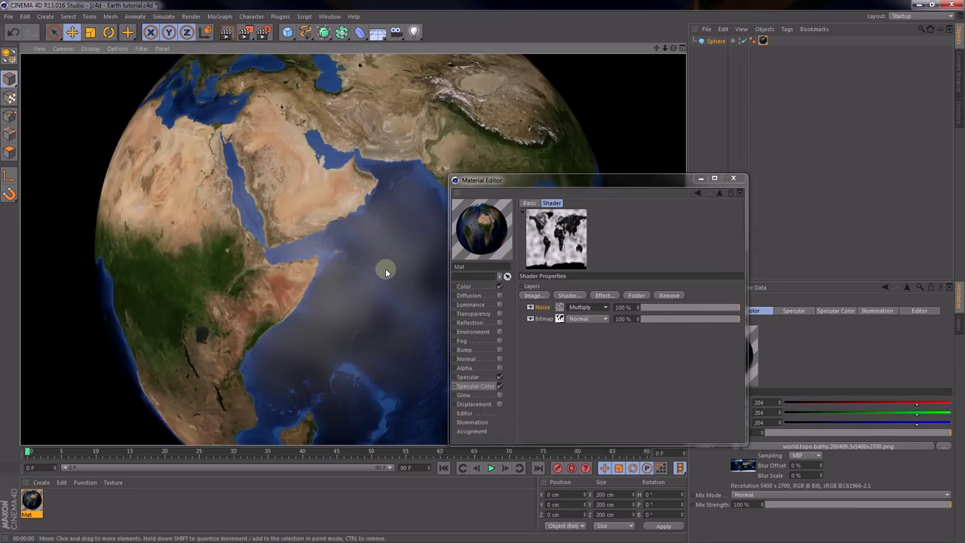
# Set the Noise layer to Wavy Turbulence with 0.5 % global scale.
pyautogui.click(559, 308)
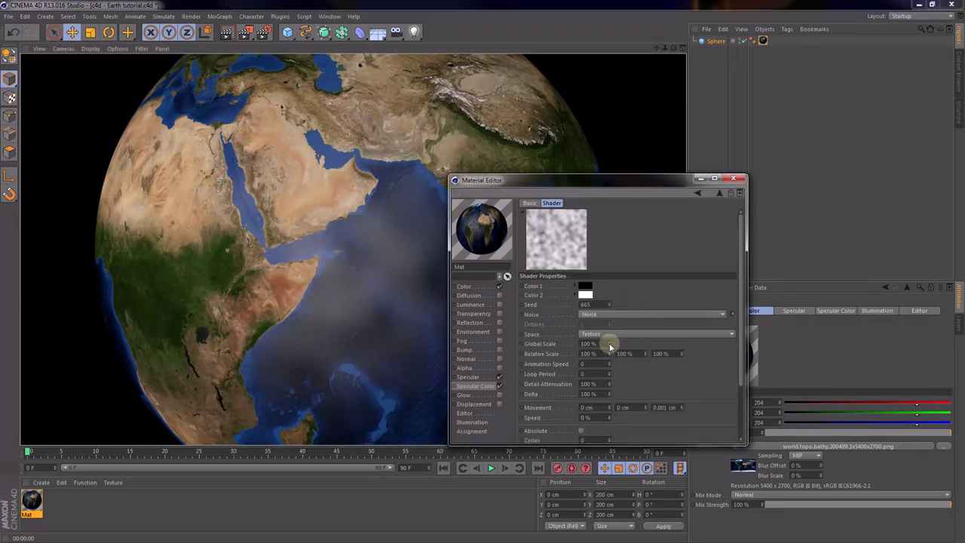
pyautogui.doubleClick(592, 344)
pyautogui.write('0.5')
pyautogui.press('Return')
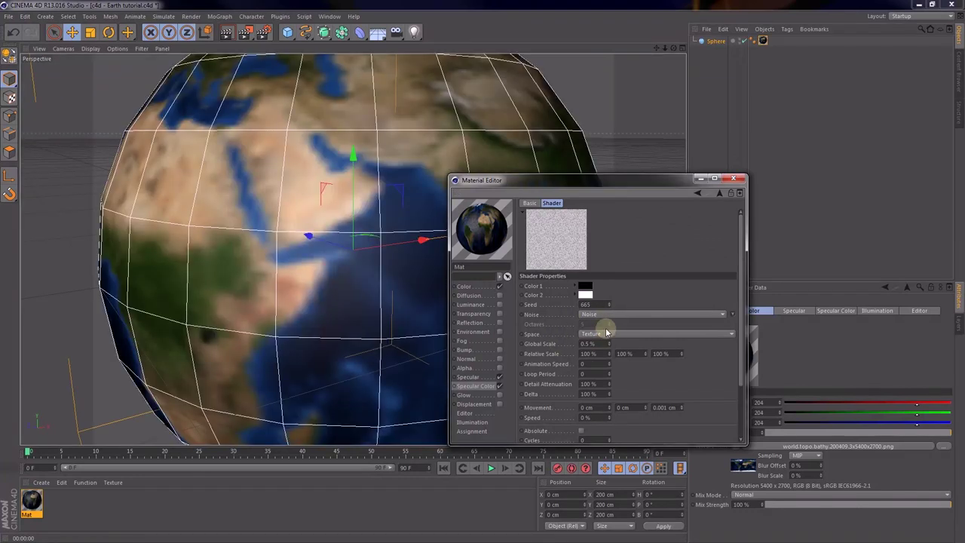
pyautogui.click(636, 316)
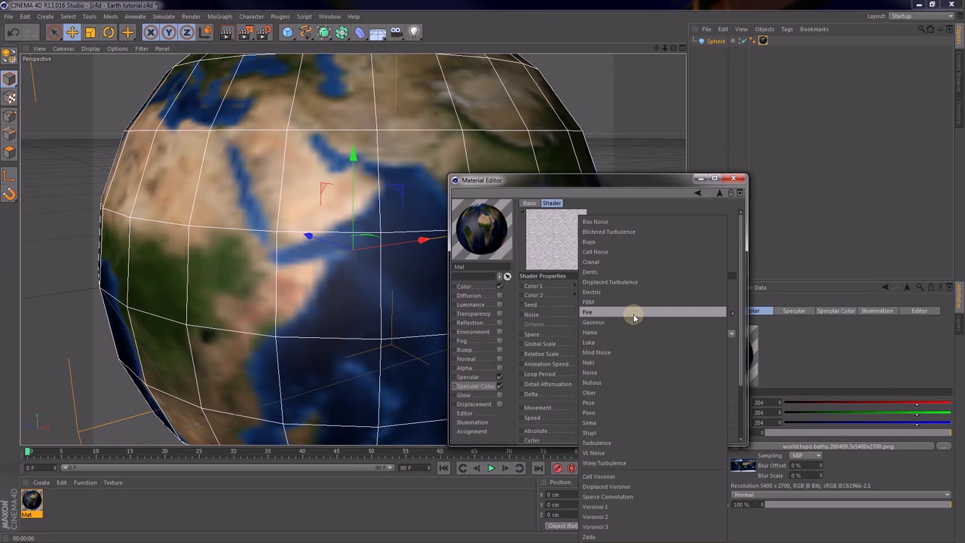
pyautogui.click(603, 463)
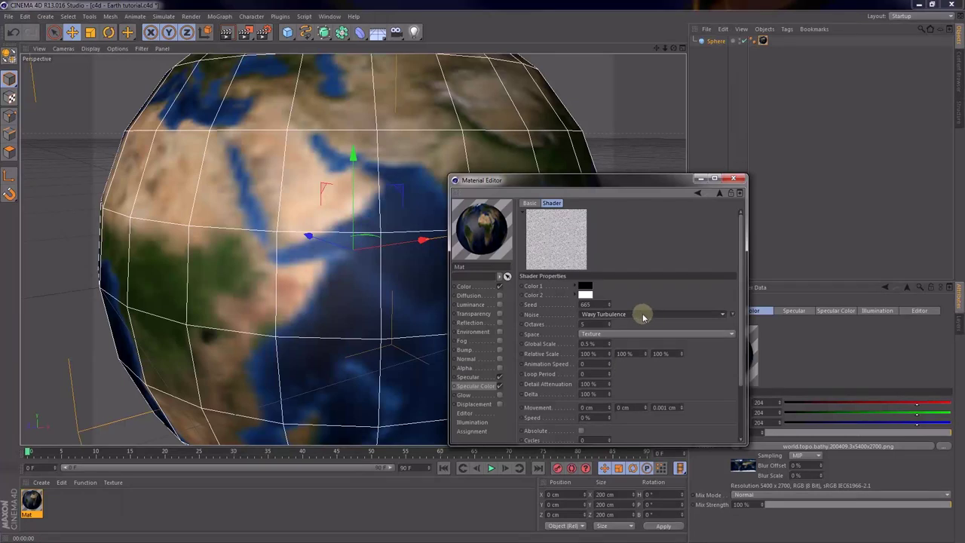
pyautogui.click(719, 195)
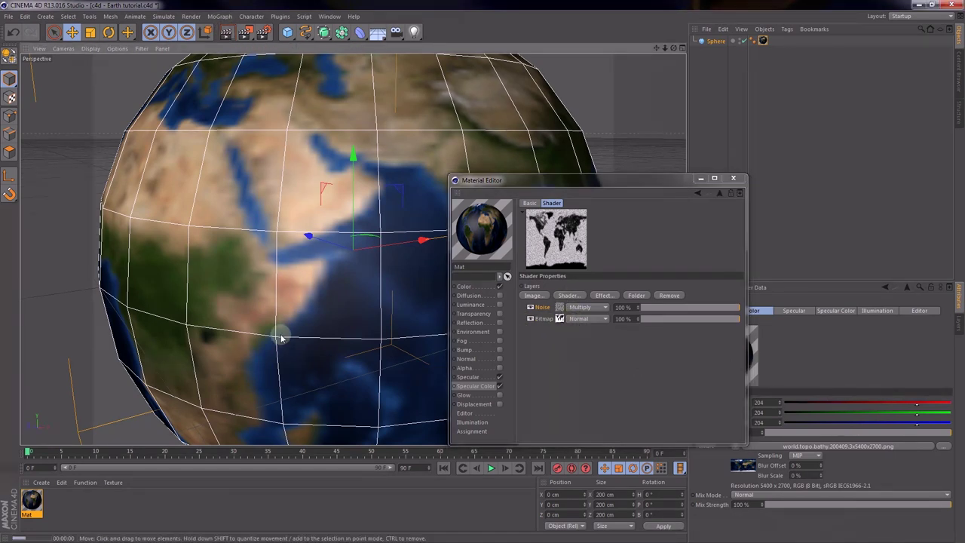
# Render the active view to check the finer noise pattern on the globe.
pyautogui.hotkey('ctrl', 'r')
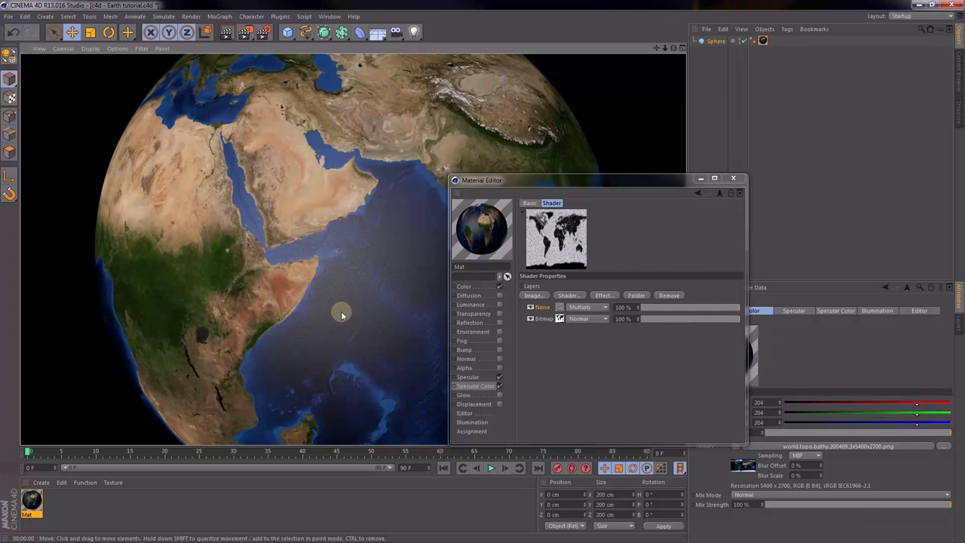
pyautogui.click(568, 297)
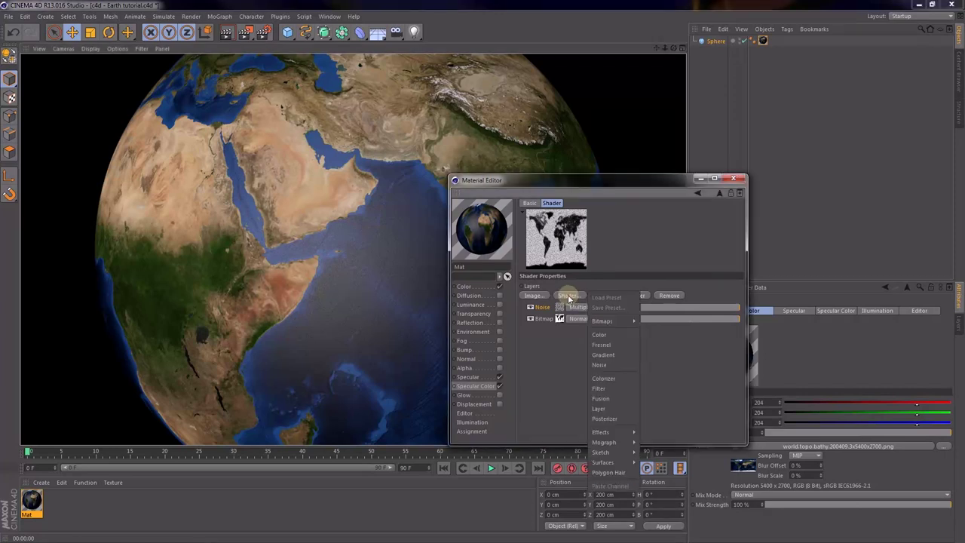
# Add an Effects > Lumas layer and set its shader colour to peach.
pyautogui.moveTo(614, 431)
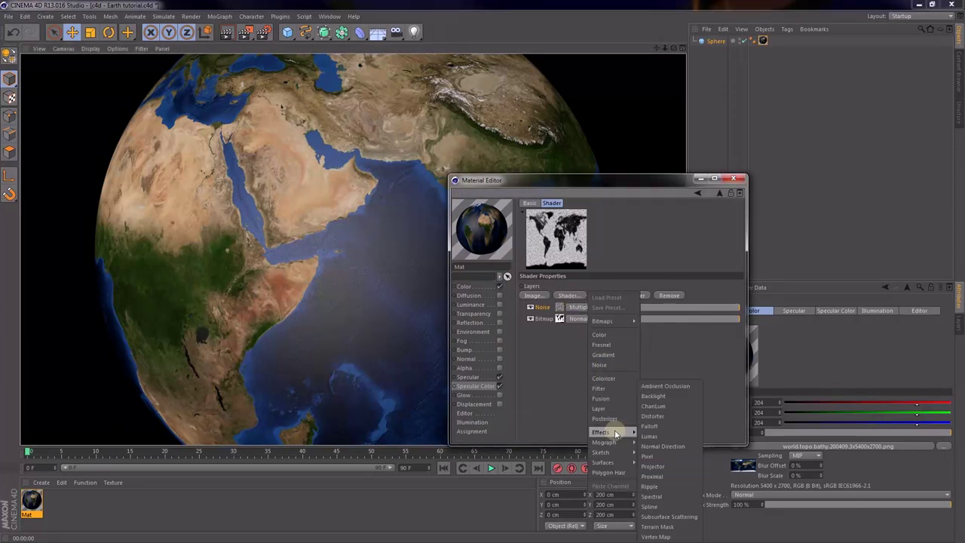
pyautogui.click(658, 436)
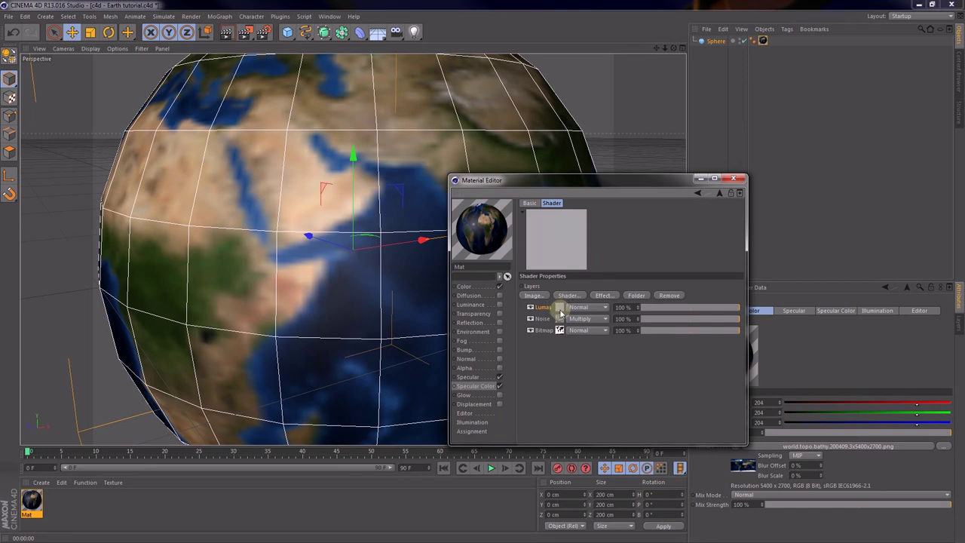
pyautogui.click(559, 310)
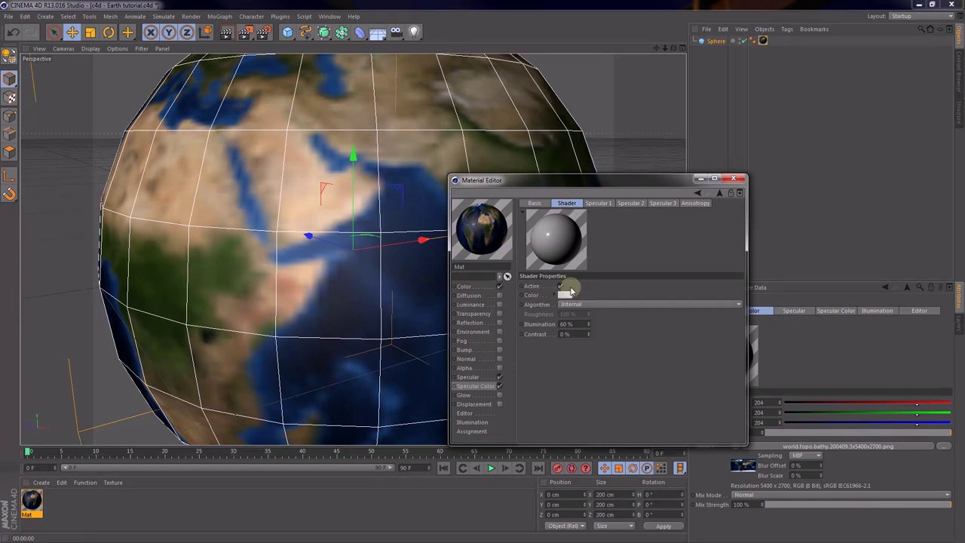
pyautogui.click(565, 294)
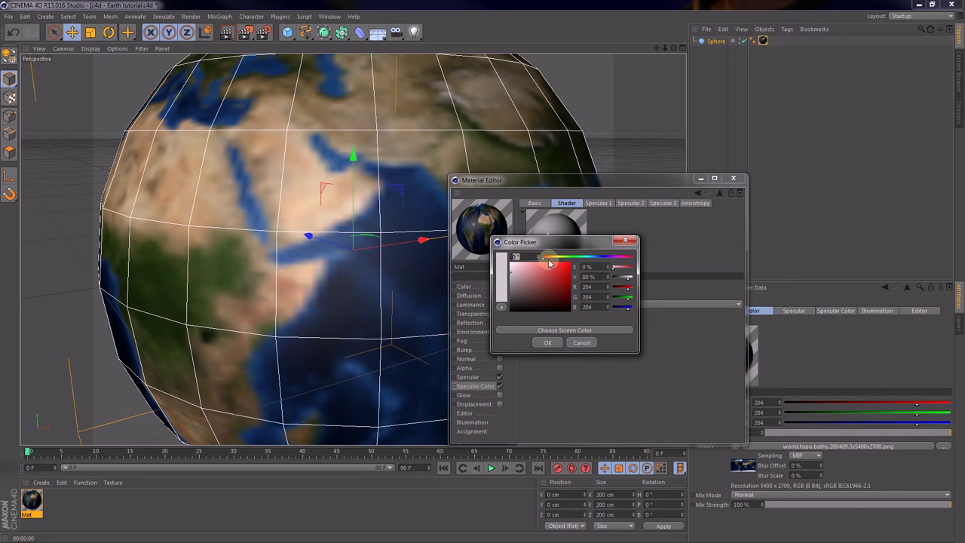
pyautogui.moveTo(551, 259); pyautogui.dragTo(530, 262)
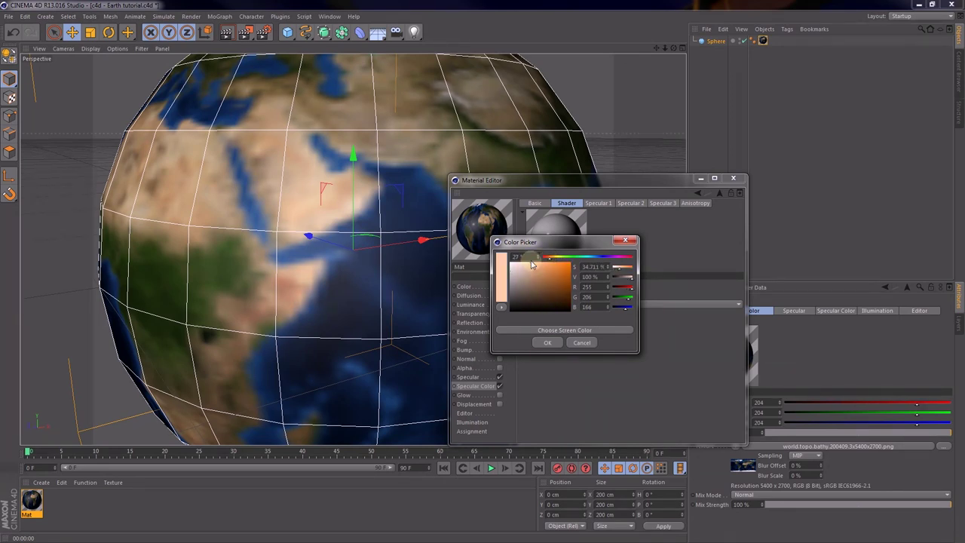
pyautogui.click(552, 343)
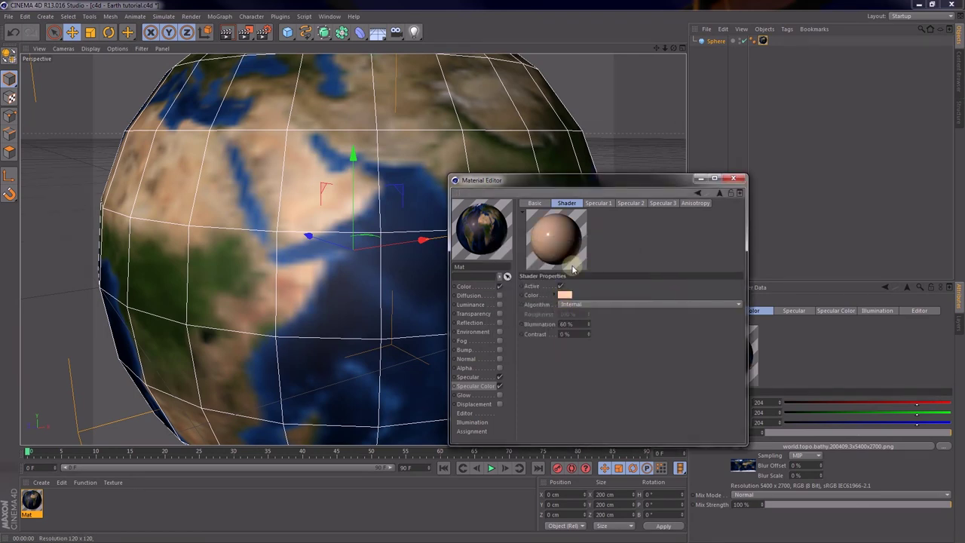
# Keep the first Lumas highlight white and make the second highlight light orange.
pyautogui.click(599, 204)
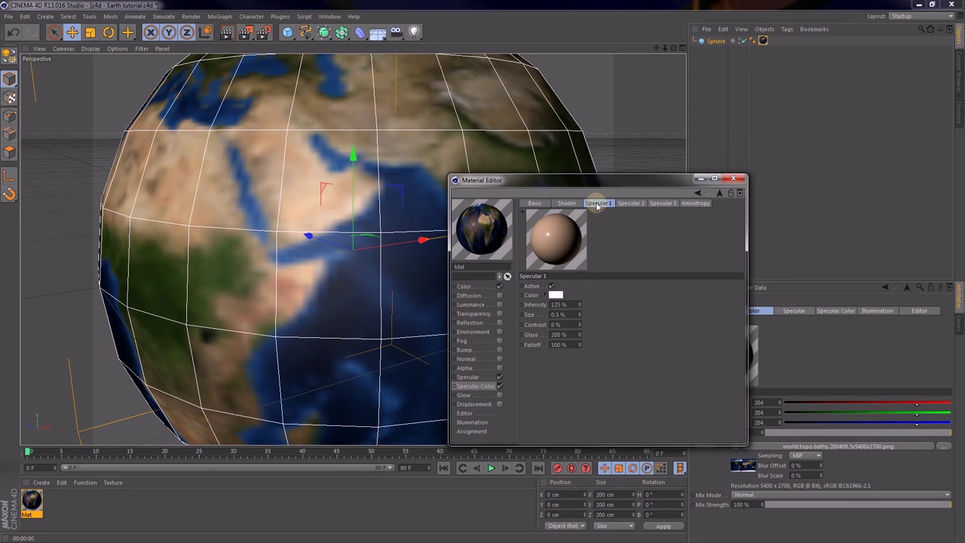
pyautogui.click(557, 296)
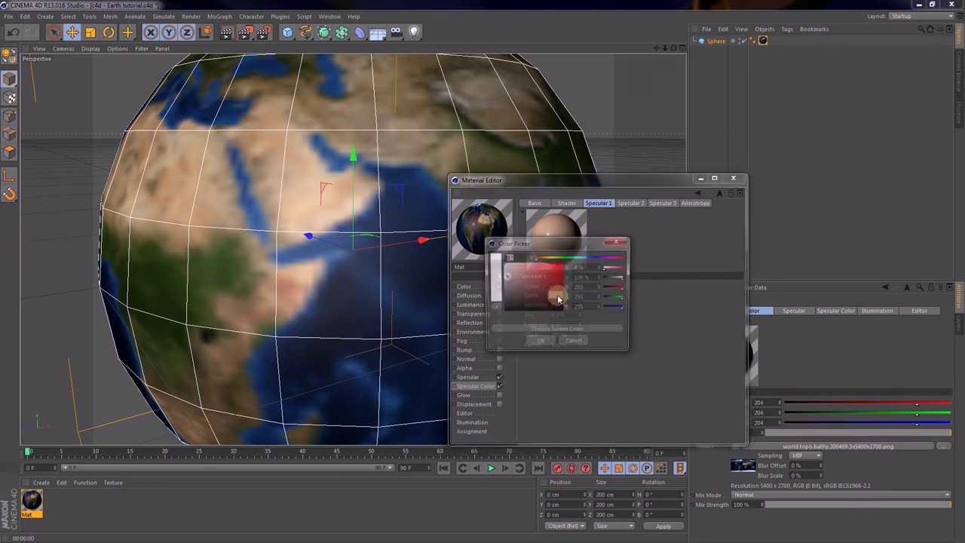
pyautogui.click(541, 344)
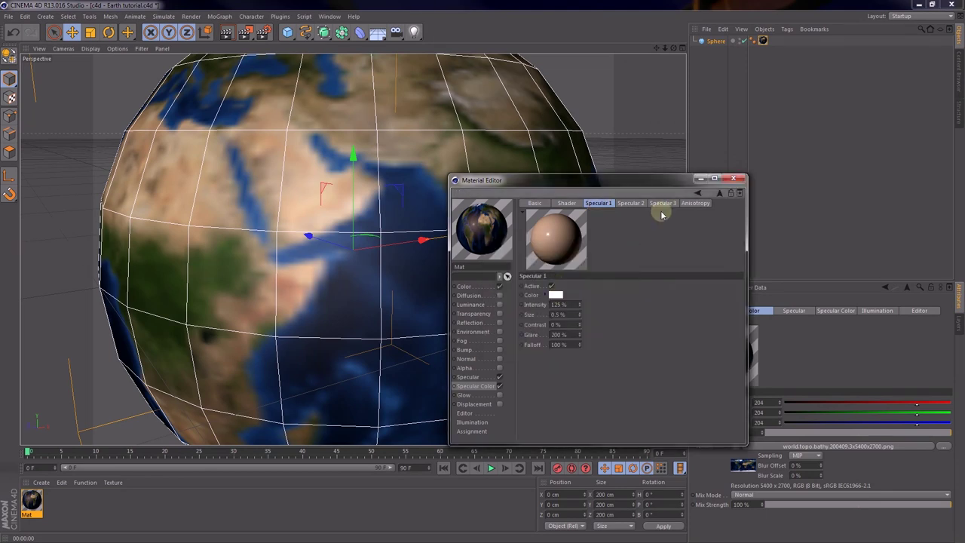
pyautogui.click(629, 204)
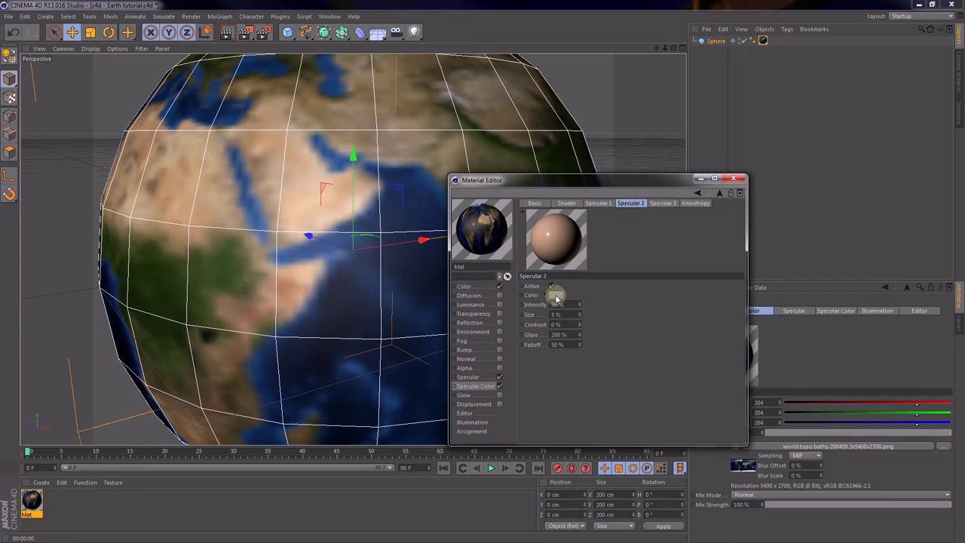
pyautogui.click(555, 294)
pyautogui.click(541, 261)
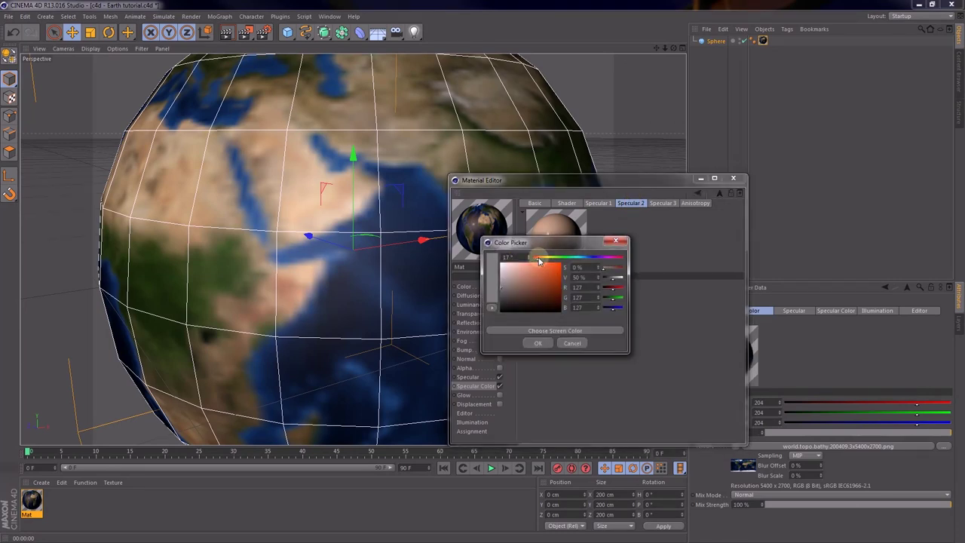
pyautogui.moveTo(541, 260); pyautogui.dragTo(519, 261)
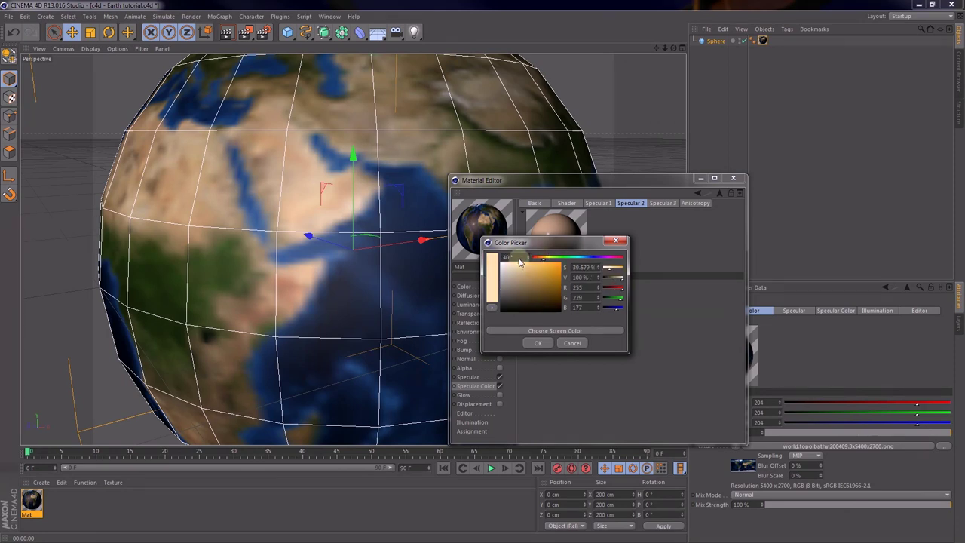
pyautogui.click(538, 343)
# Set the third Lumas highlight to fully saturated orange (255, 123, 0).
pyautogui.click(662, 204)
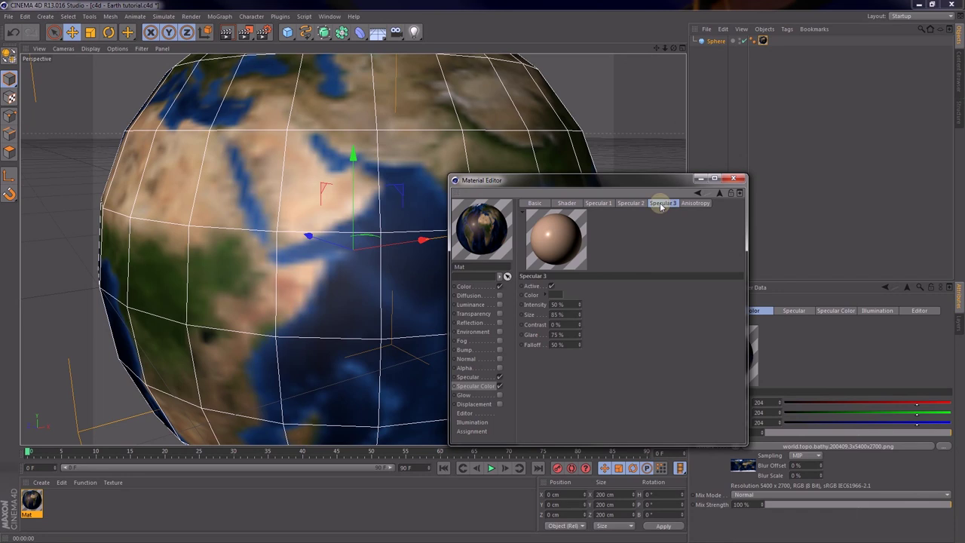
pyautogui.click(558, 294)
pyautogui.click(542, 258)
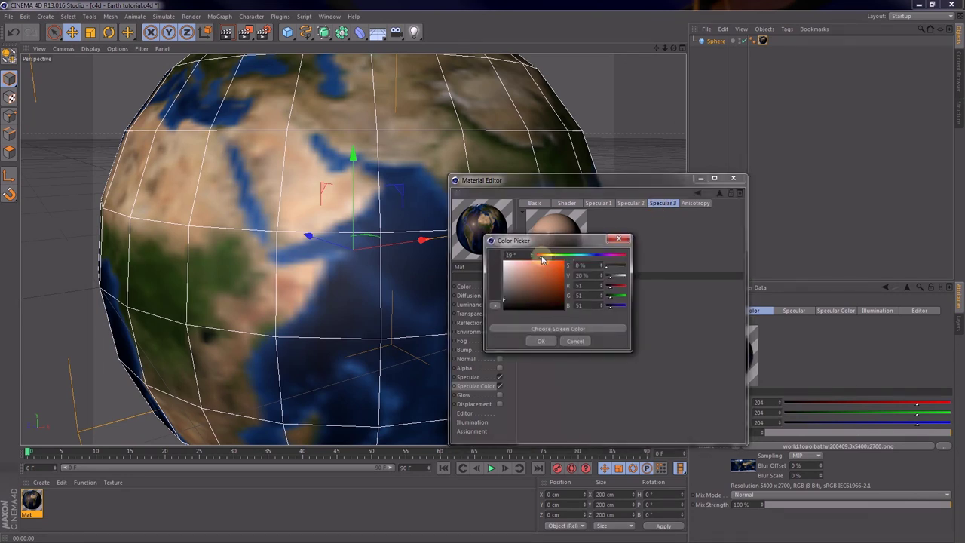
pyautogui.click(545, 258)
pyautogui.click(567, 260)
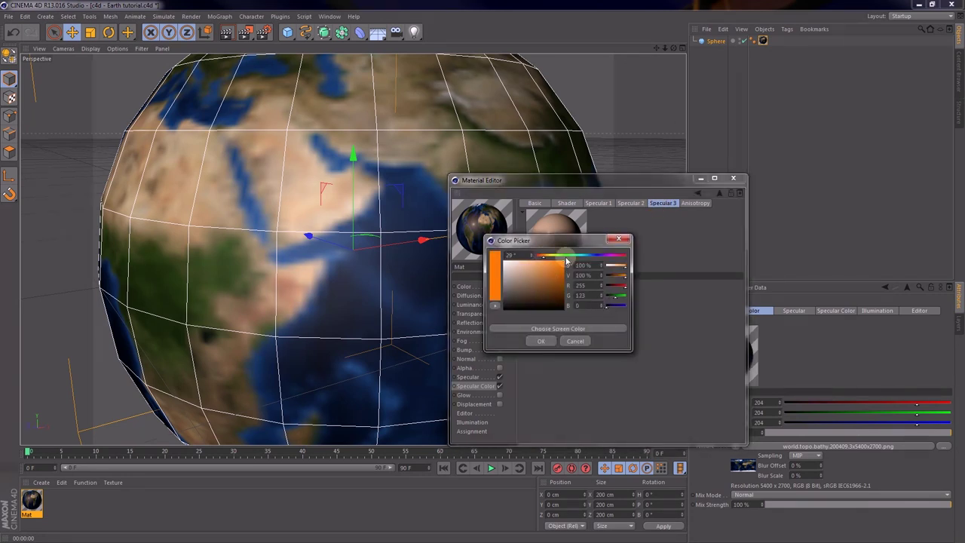
pyautogui.click(543, 341)
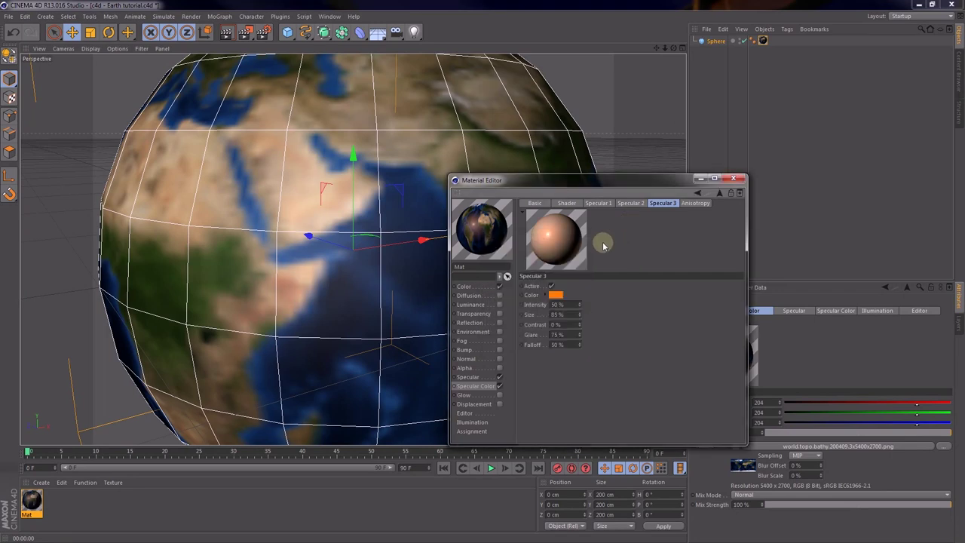
pyautogui.moveTo(472, 219)
pyautogui.mouseDown()
pyautogui.moveTo(484, 220)
pyautogui.moveTo(463, 233)
pyautogui.moveTo(477, 222)
pyautogui.moveTo(483, 230)
pyautogui.mouseUp()
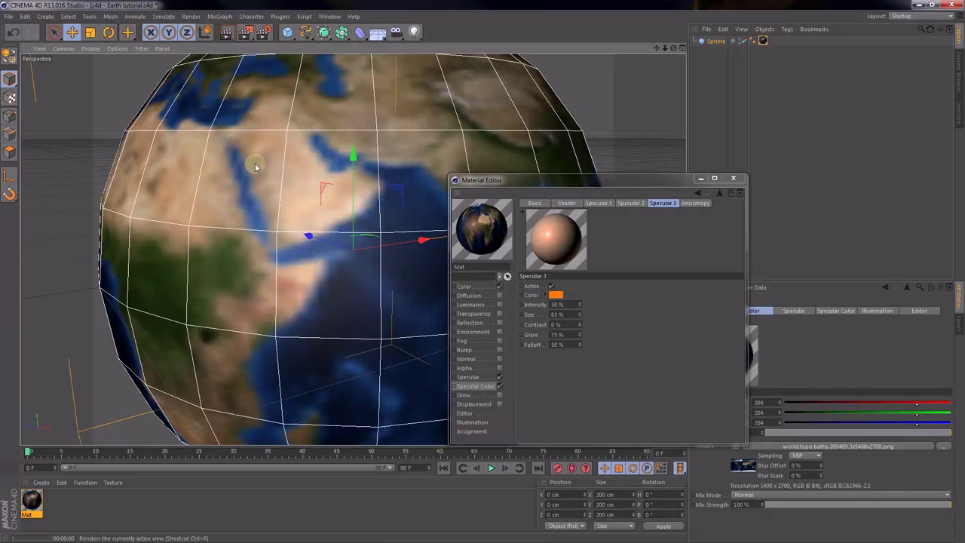
# Set the Lumas layer blend mode to Multiply 100% and re-render the globe.
pyautogui.hotkey('ctrl', 'r')
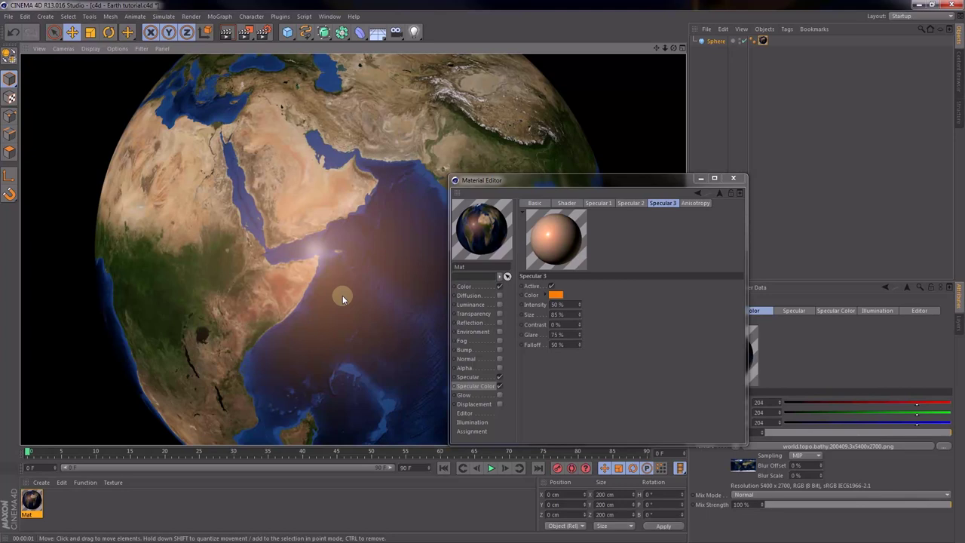
pyautogui.click(720, 195)
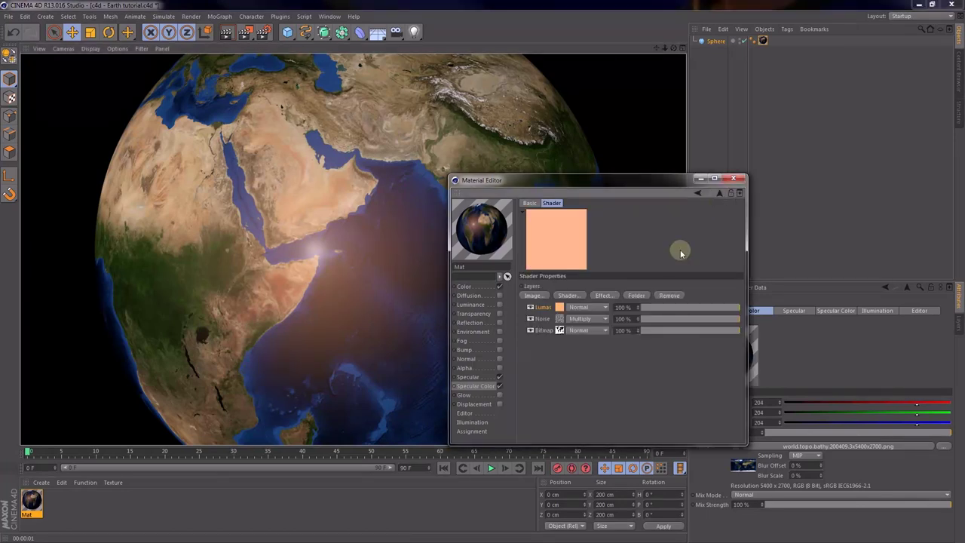
pyautogui.click(581, 309)
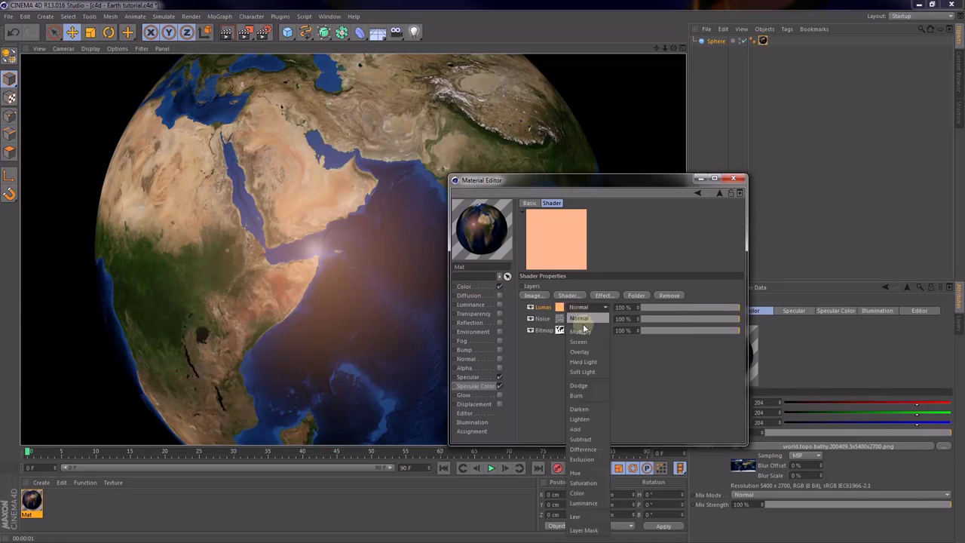
pyautogui.click(582, 327)
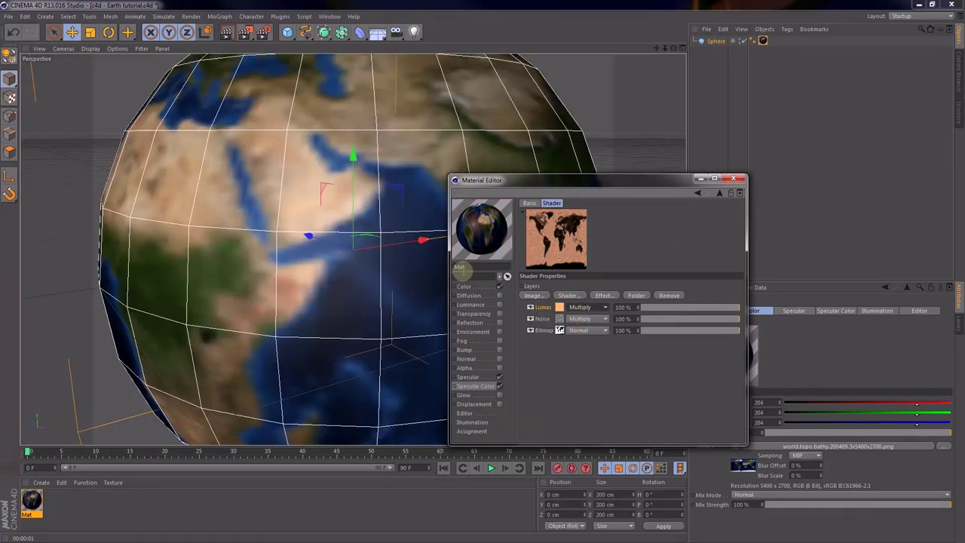
pyautogui.click(226, 34)
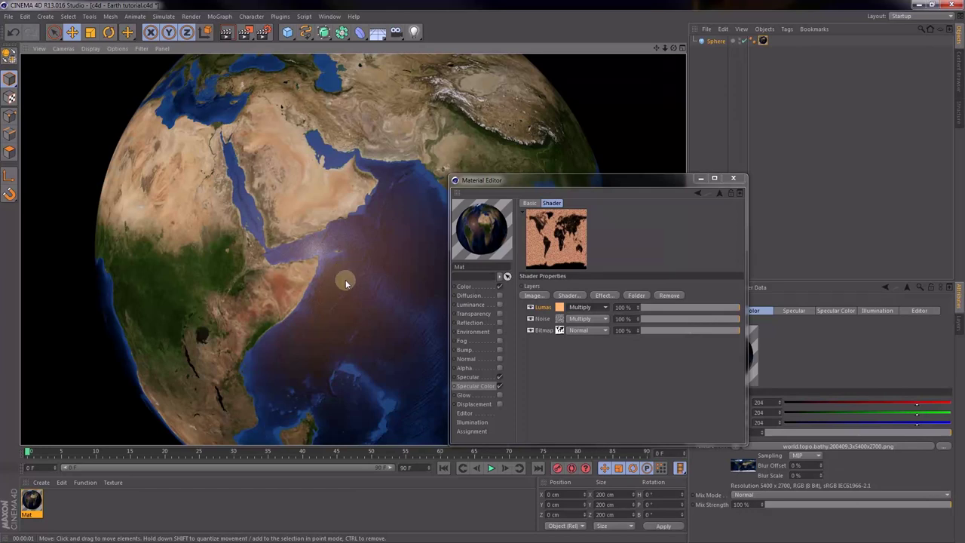
# Narrow the Earth material's specular highlight to 40% width and render the viewport to check it.
pyautogui.click(476, 378)
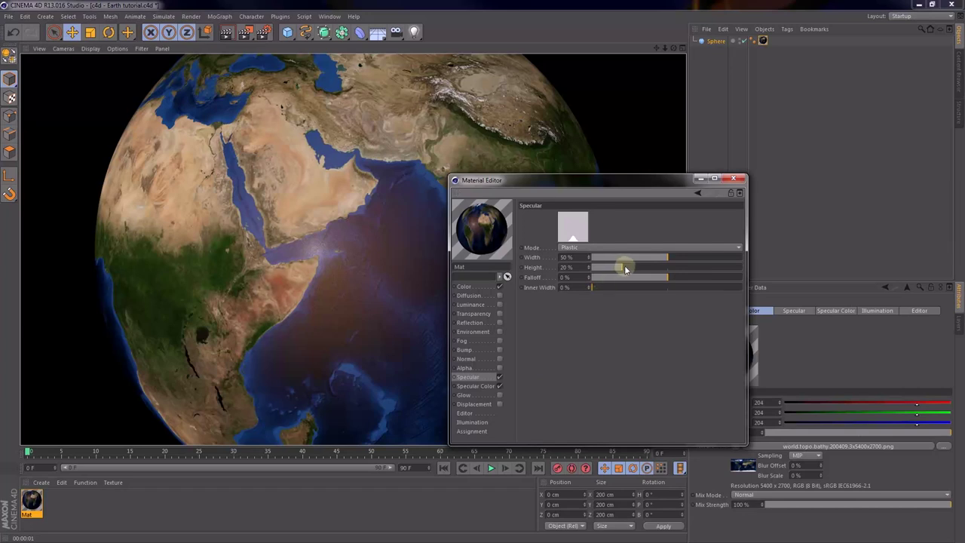
pyautogui.moveTo(625, 269); pyautogui.dragTo(745, 263)
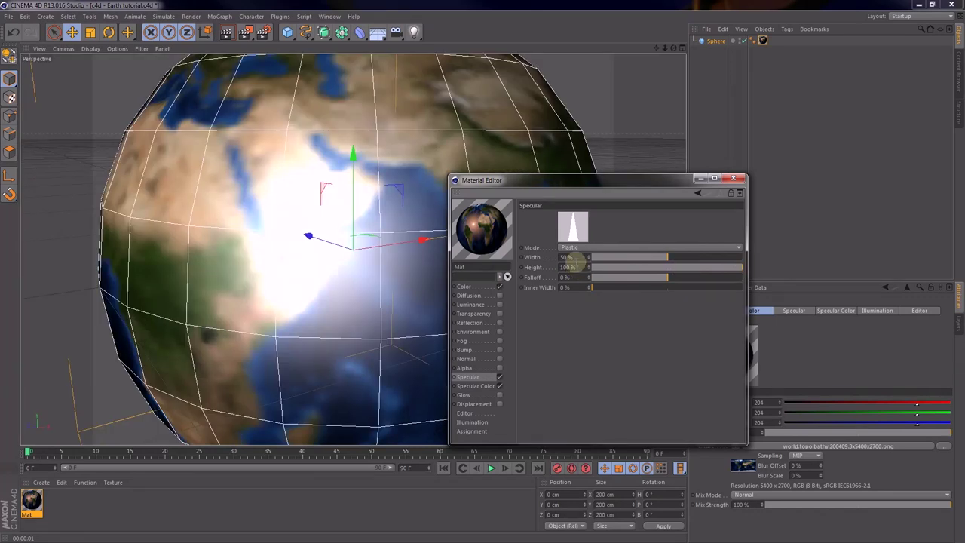
pyautogui.click(664, 259)
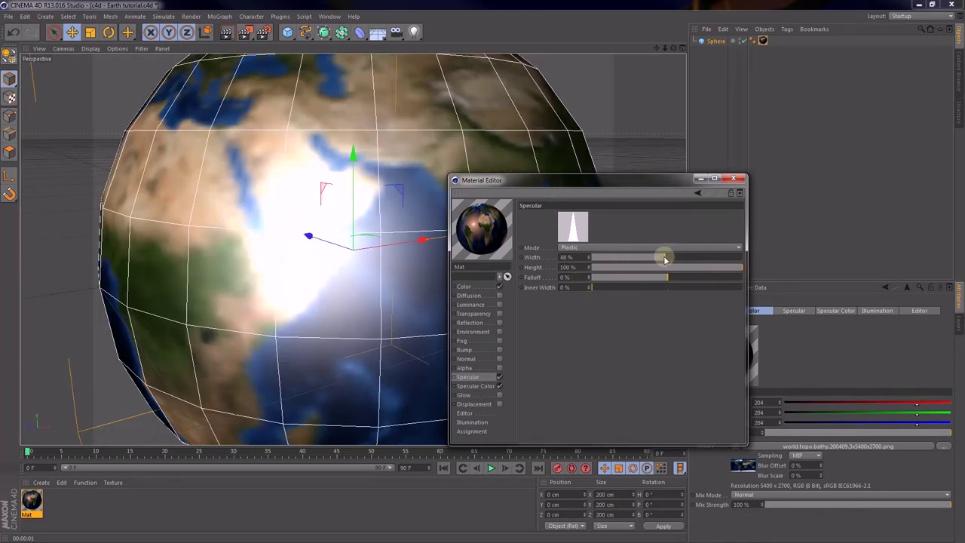
pyautogui.moveTo(664, 259); pyautogui.dragTo(651, 257)
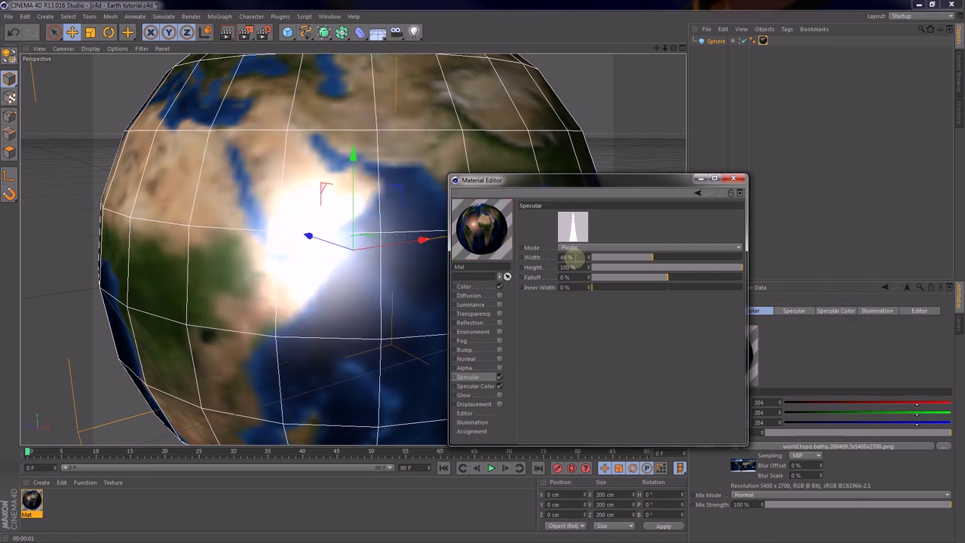
pyautogui.click(201, 102)
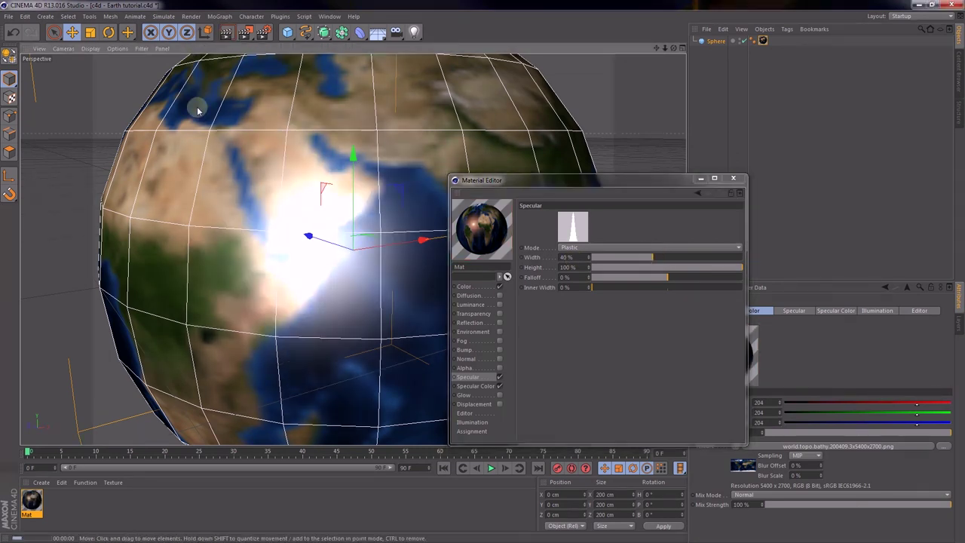
pyautogui.hotkey('ctrl', 'r')
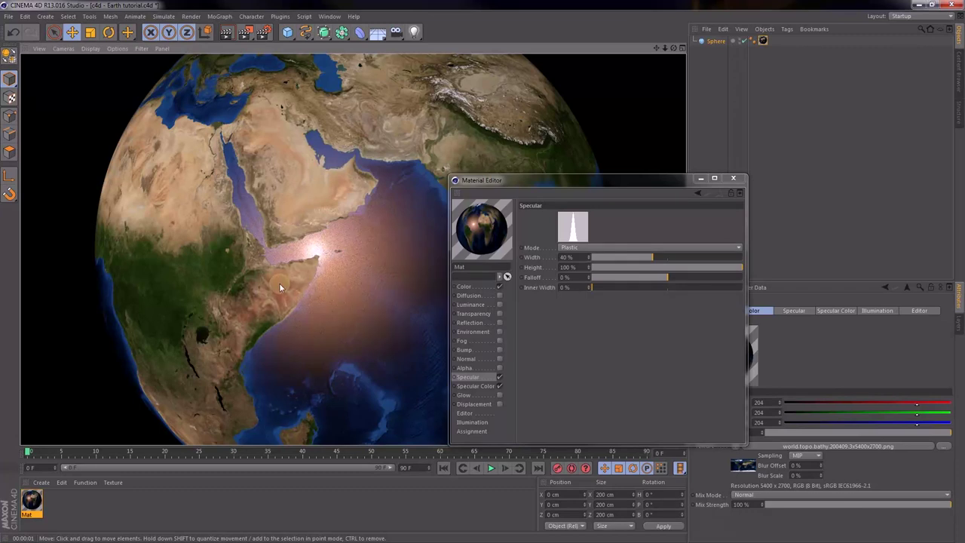
pyautogui.click(350, 294)
# Orbit and zoom in close over the globe's Himalaya region and render that close-up.
pyautogui.click(349, 266)
pyautogui.click(352, 263)
pyautogui.click(267, 274)
pyautogui.click(349, 285)
pyautogui.moveTo(656, 47); pyautogui.dragTo(491, 241)
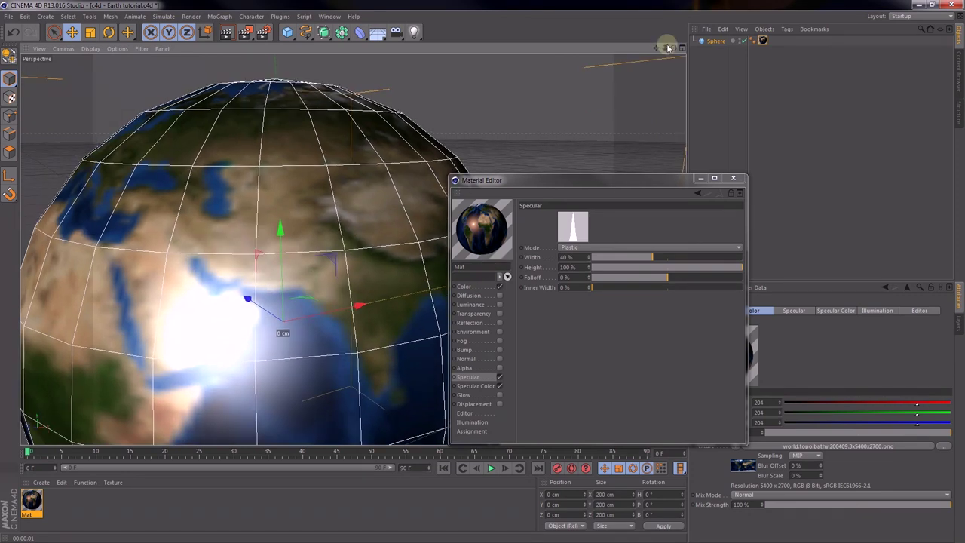
pyautogui.moveTo(665, 49); pyautogui.dragTo(662, 44)
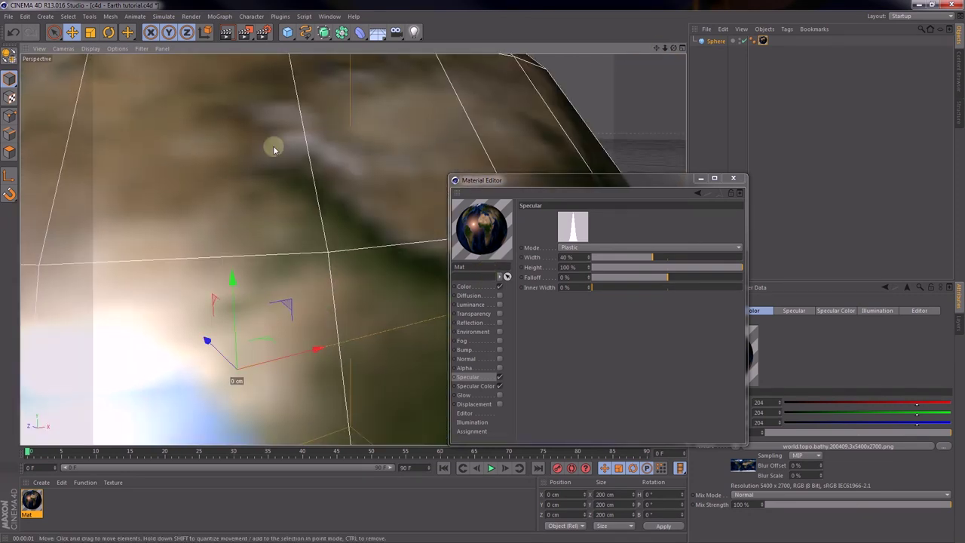
pyautogui.click(229, 39)
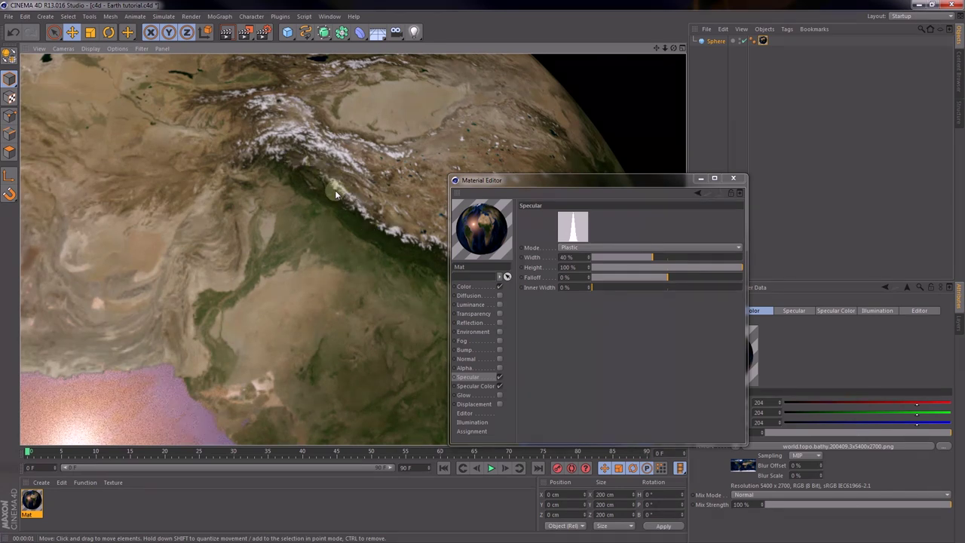
# Enable bump on the Earth material using the srtm_ramp2.world.5400x2700.jpg elevation map.
pyautogui.click(475, 350)
pyautogui.click(499, 351)
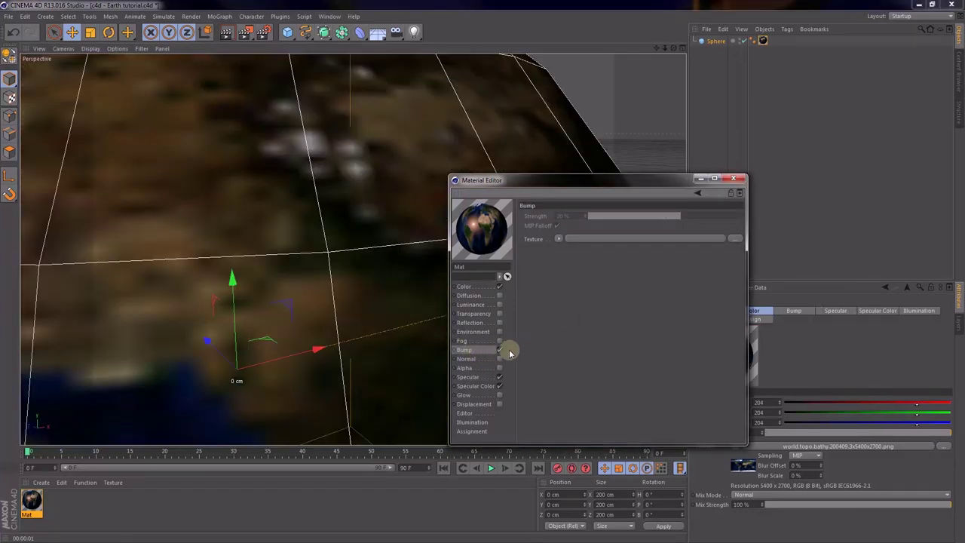
pyautogui.click(653, 239)
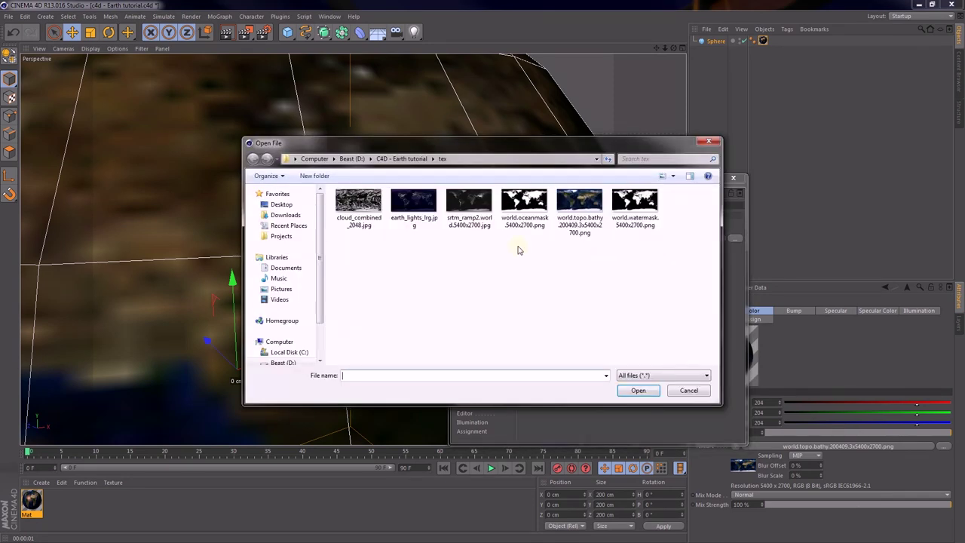
pyautogui.click(468, 213)
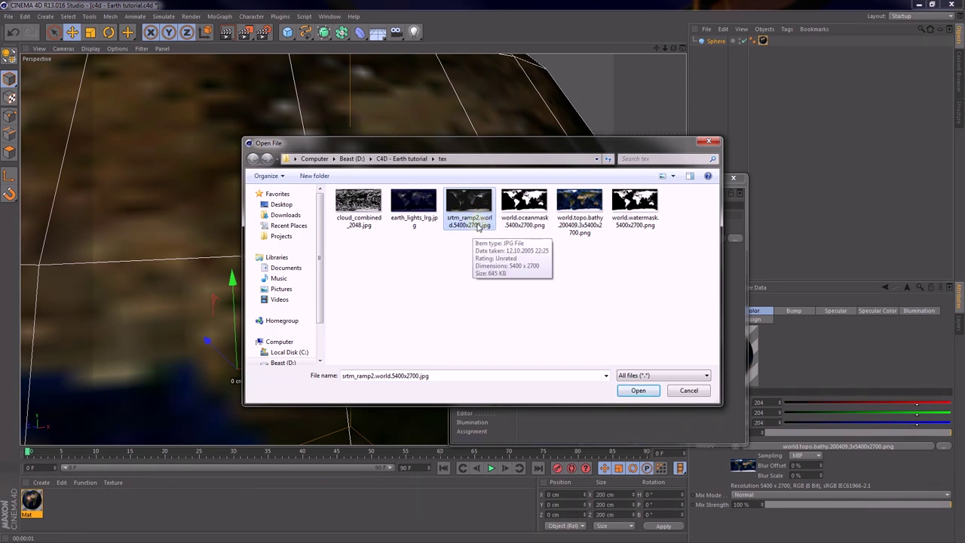
pyautogui.click(637, 390)
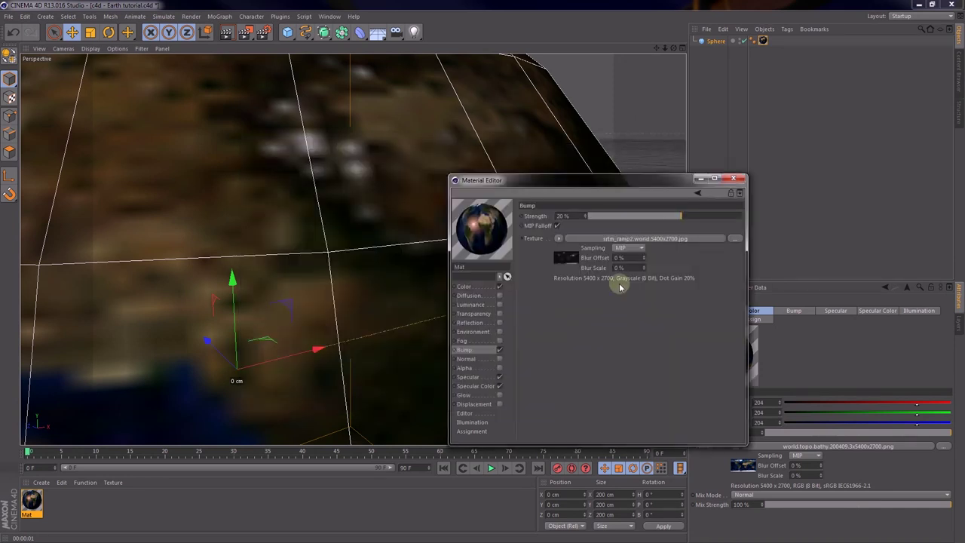
# Set the bump strength, then render the view to preview the terrain relief.
pyautogui.doubleClick(563, 215)
pyautogui.write('30')
pyautogui.press('Return')
pyautogui.hotkey('ctrl', 'r')
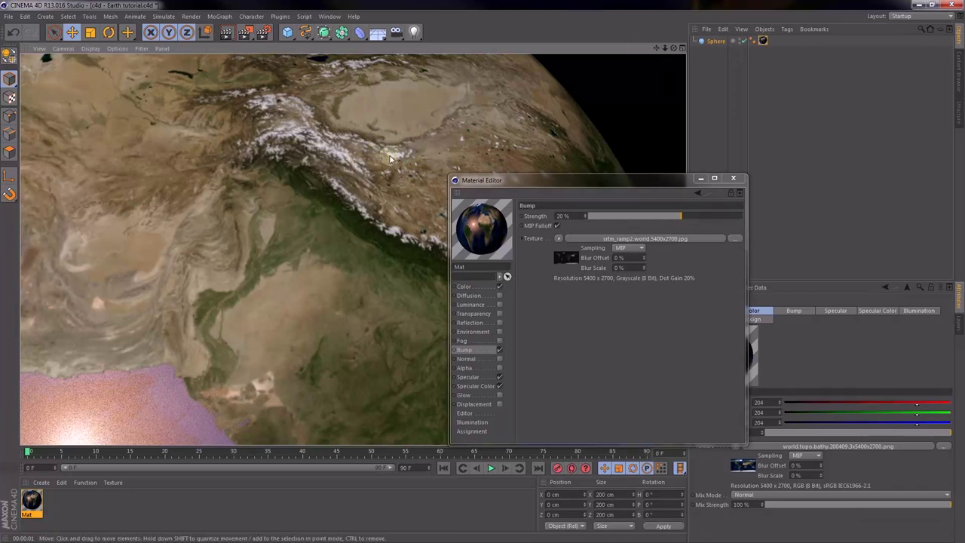
pyautogui.click(463, 278)
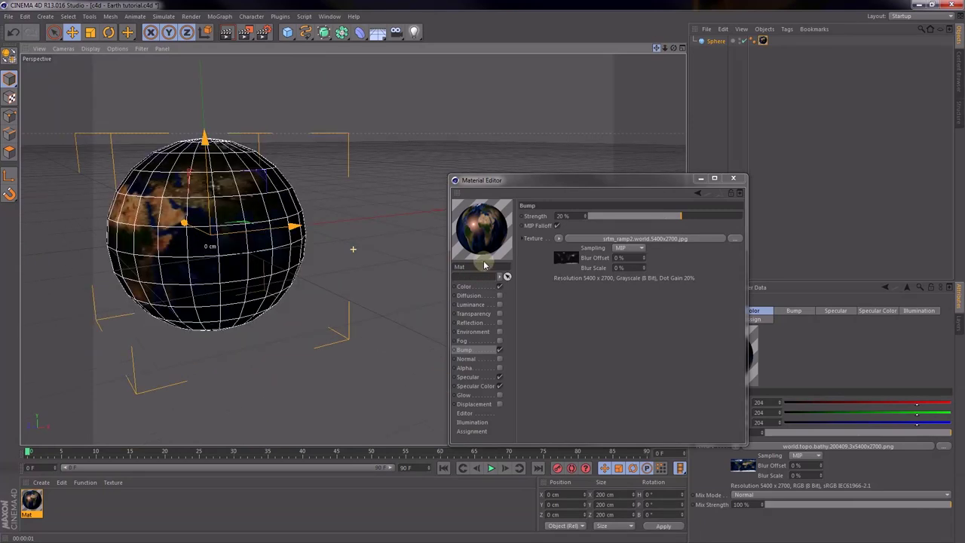
# Add an omni light and place it far from the globe at Position Z -10000 cm.
pyautogui.click(735, 179)
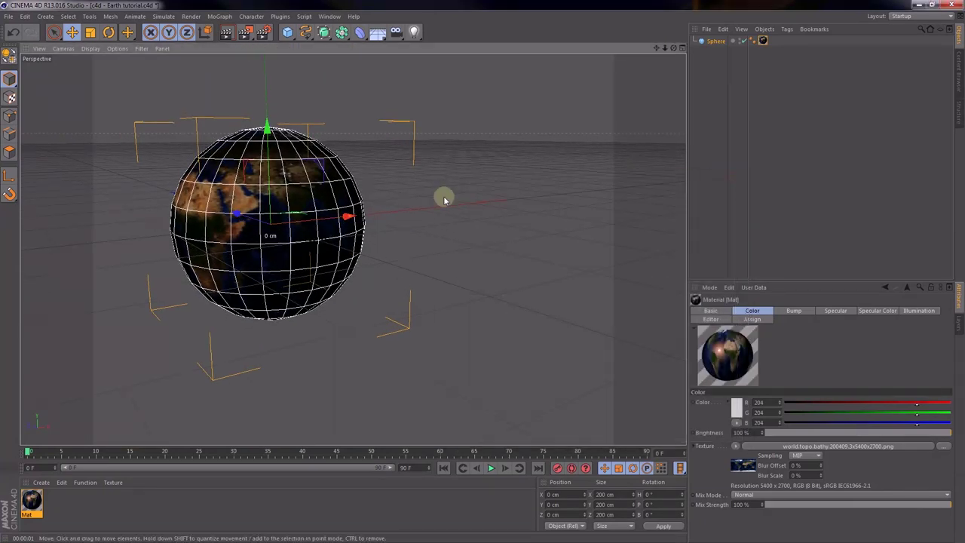
pyautogui.click(414, 31)
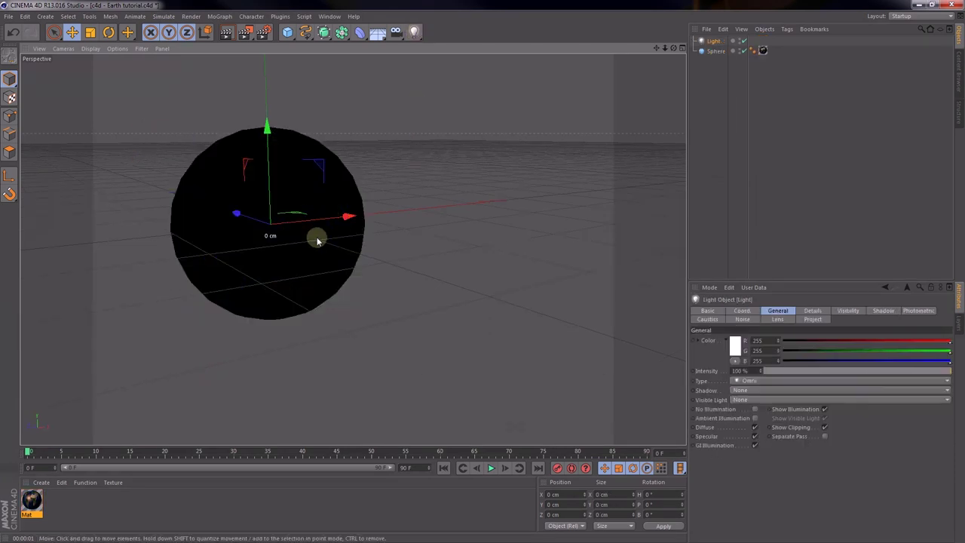
pyautogui.moveTo(233, 211); pyautogui.dragTo(528, 315)
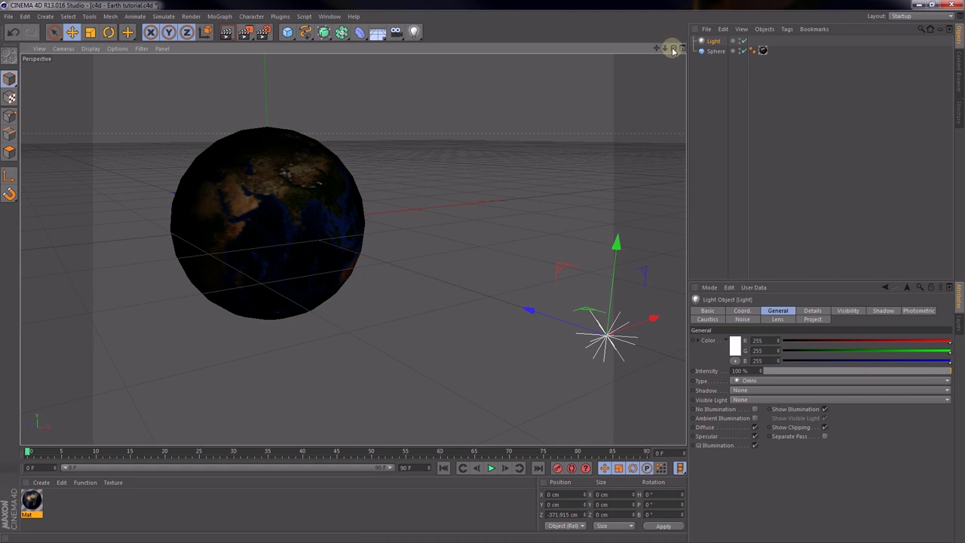
pyautogui.moveTo(670, 49); pyautogui.dragTo(457, 184)
pyautogui.moveTo(316, 263); pyautogui.dragTo(549, 259)
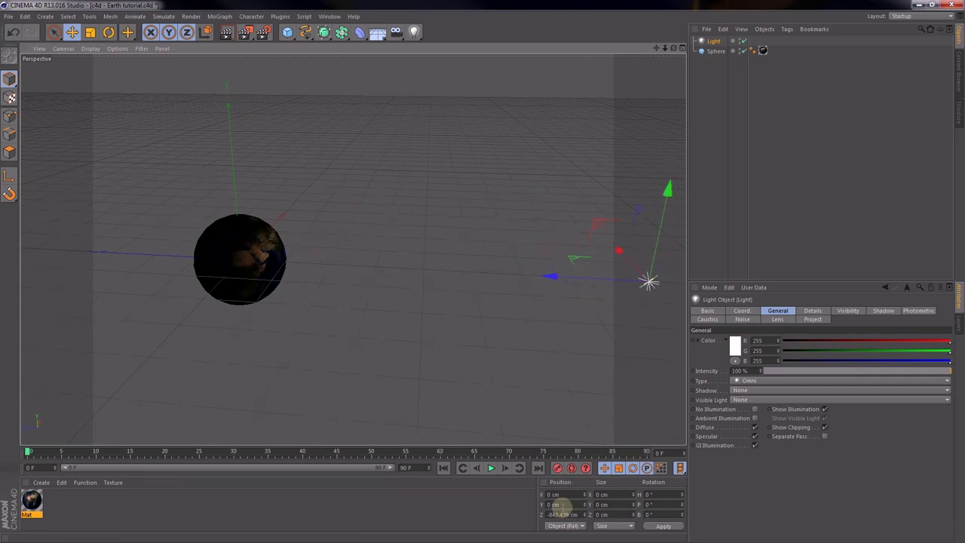
pyautogui.click(564, 514)
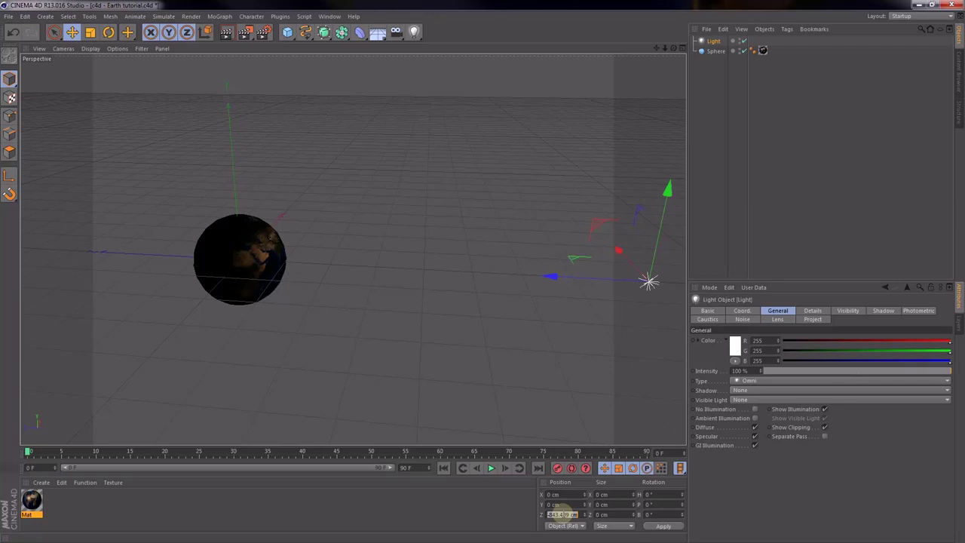
pyautogui.write('-10000')
pyautogui.press('Return')
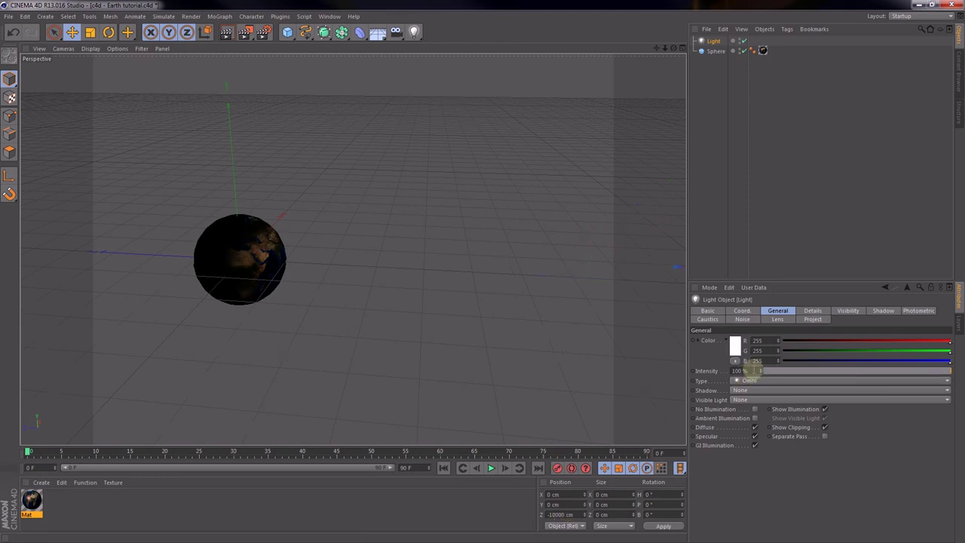
# Give the light raytraced hard shadows, 120% intensity and a warm 255/248/241 colour.
pyautogui.click(756, 390)
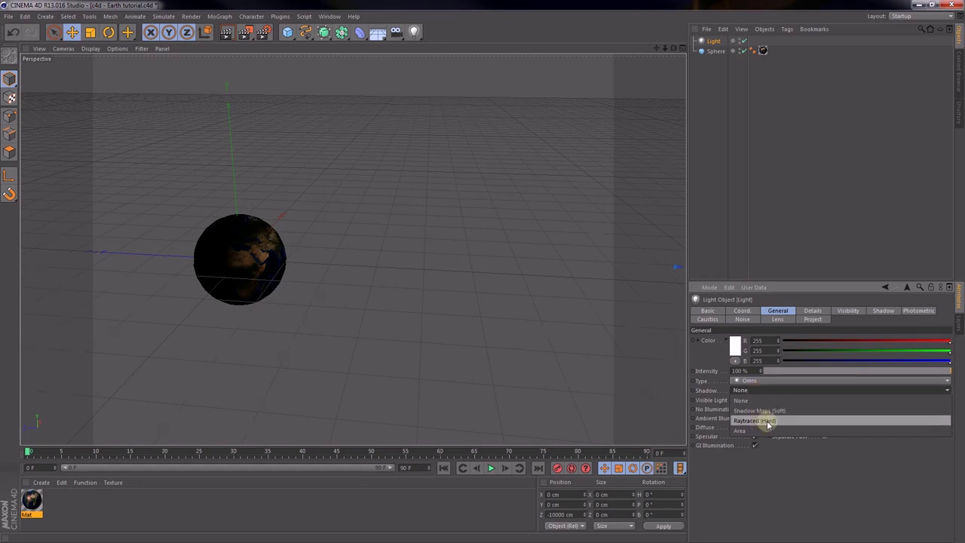
pyautogui.click(765, 423)
pyautogui.click(740, 370)
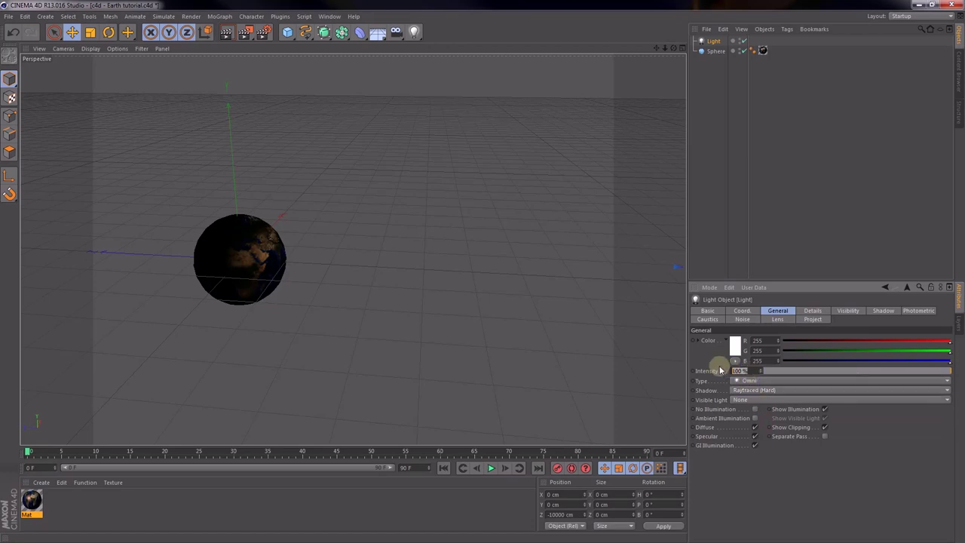
pyautogui.write('120')
pyautogui.press('Return')
pyautogui.moveTo(948, 361)
pyautogui.mouseDown()
pyautogui.moveTo(940, 365)
pyautogui.moveTo(945, 352)
pyautogui.moveTo(943, 362)
pyautogui.mouseUp()
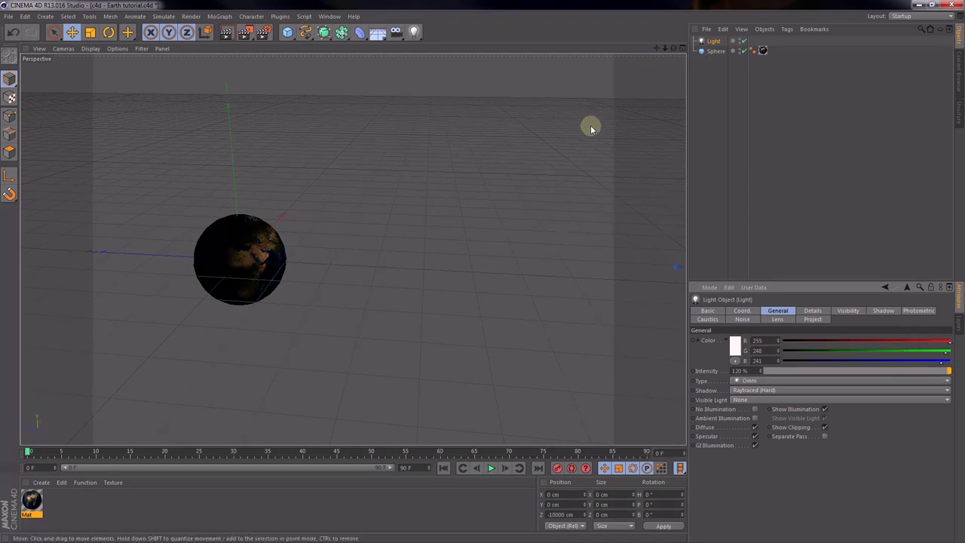
# Select the globe, frame it, and render both the lit globe and a surface close-up.
pyautogui.click(713, 51)
pyautogui.moveTo(653, 49); pyautogui.dragTo(484, 276)
pyautogui.scroll(-10, 484, 276)
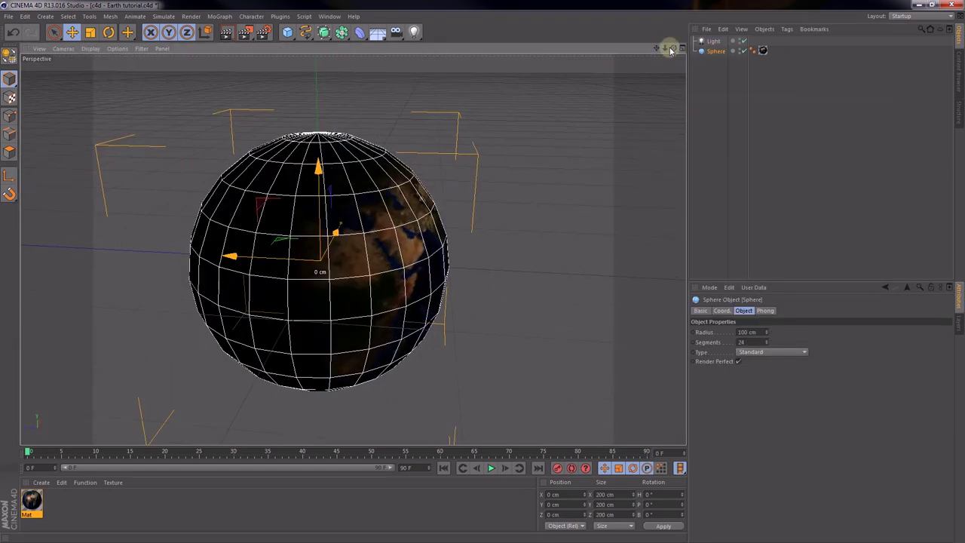
pyautogui.moveTo(671, 50)
pyautogui.mouseDown()
pyautogui.moveTo(474, 269)
pyautogui.moveTo(671, 48)
pyautogui.mouseUp()
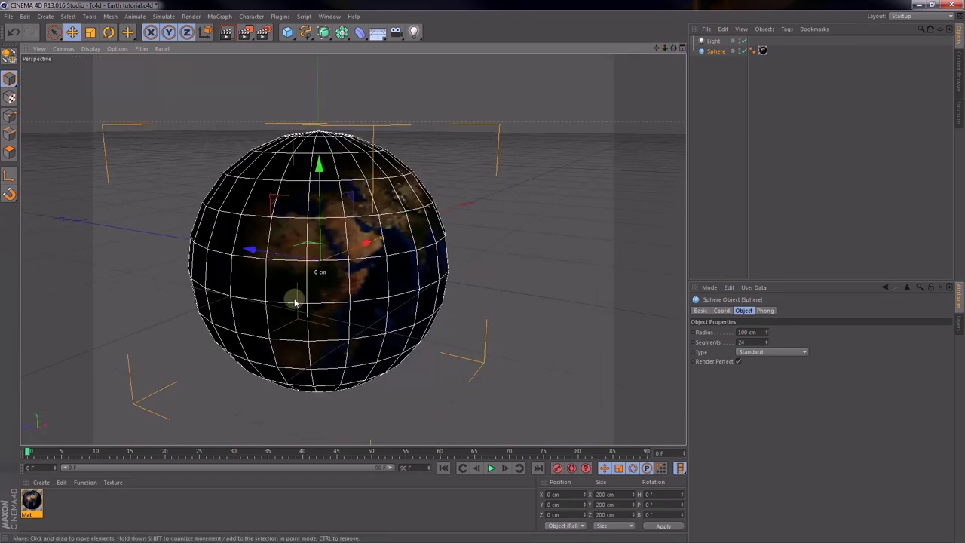
pyautogui.scroll(2, 295, 299)
pyautogui.click(227, 33)
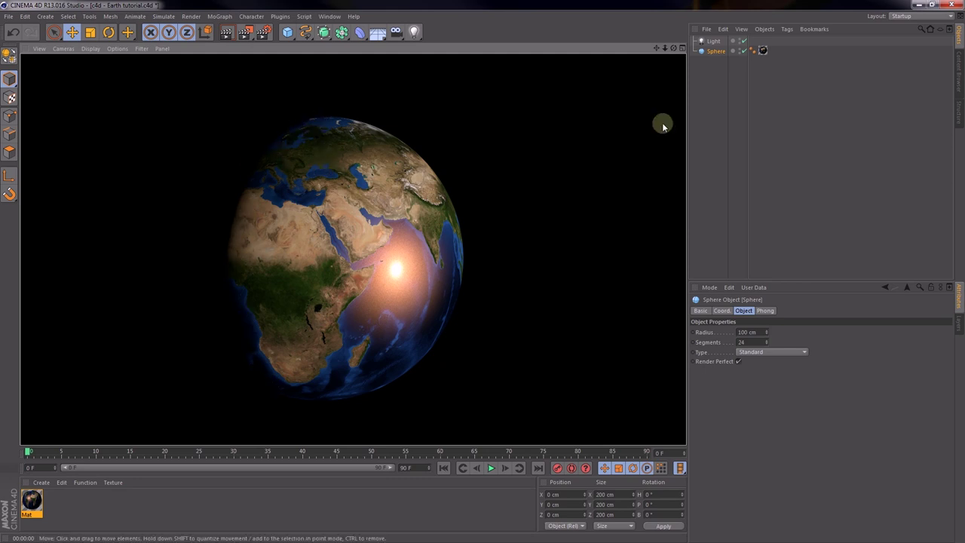
pyautogui.moveTo(665, 48)
pyautogui.mouseDown()
pyautogui.moveTo(483, 274)
pyautogui.moveTo(661, 49)
pyautogui.mouseUp()
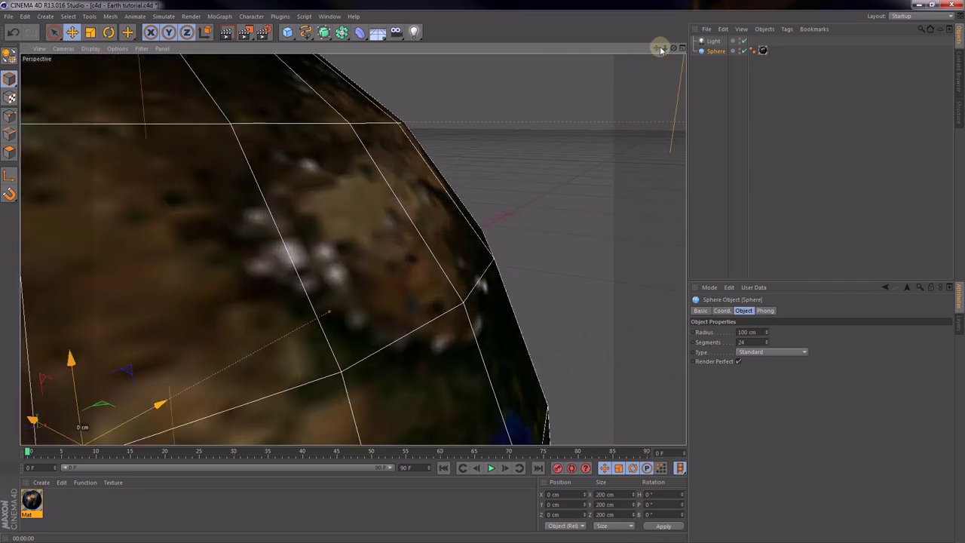
pyautogui.click(228, 32)
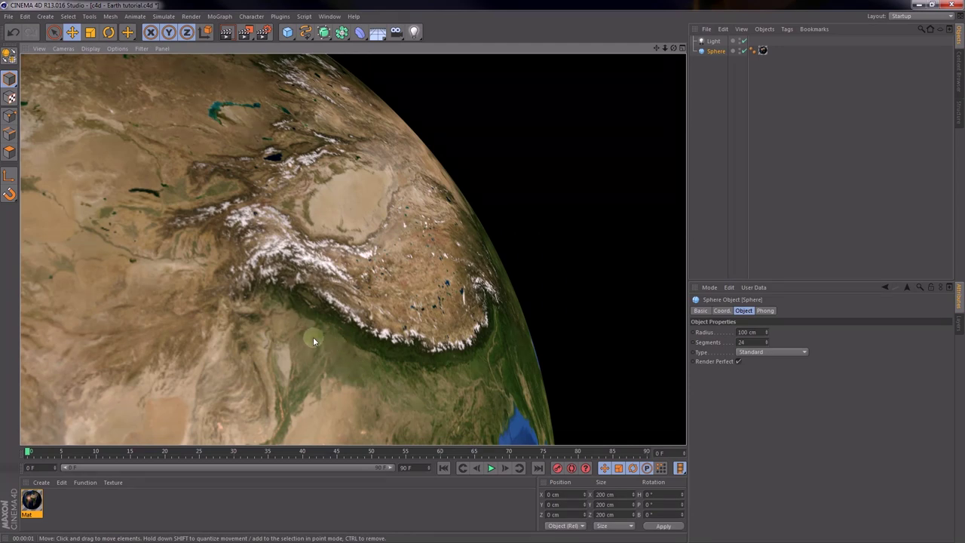
# Open the Mat material in the Material Editor and move the editor toward the view centre.
pyautogui.click(32, 501)
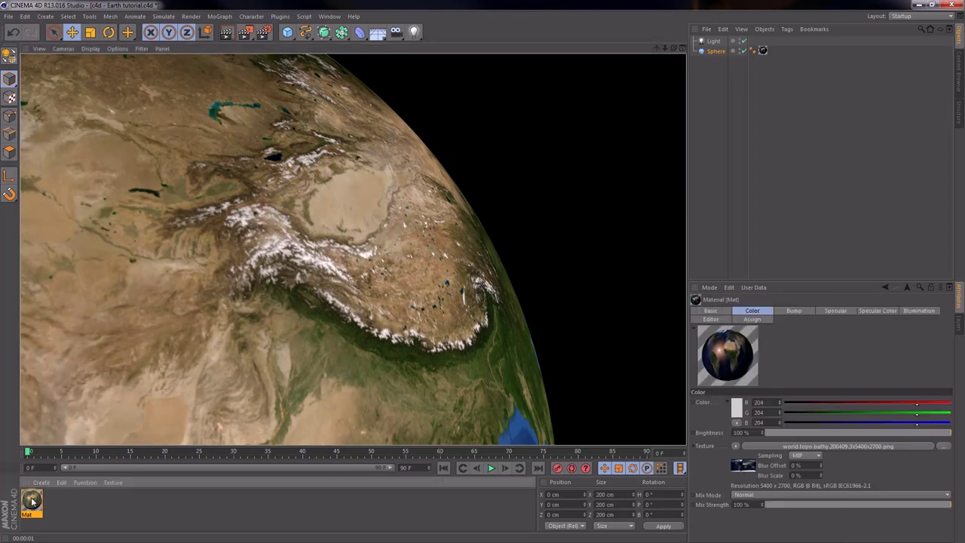
pyautogui.doubleClick(31, 501)
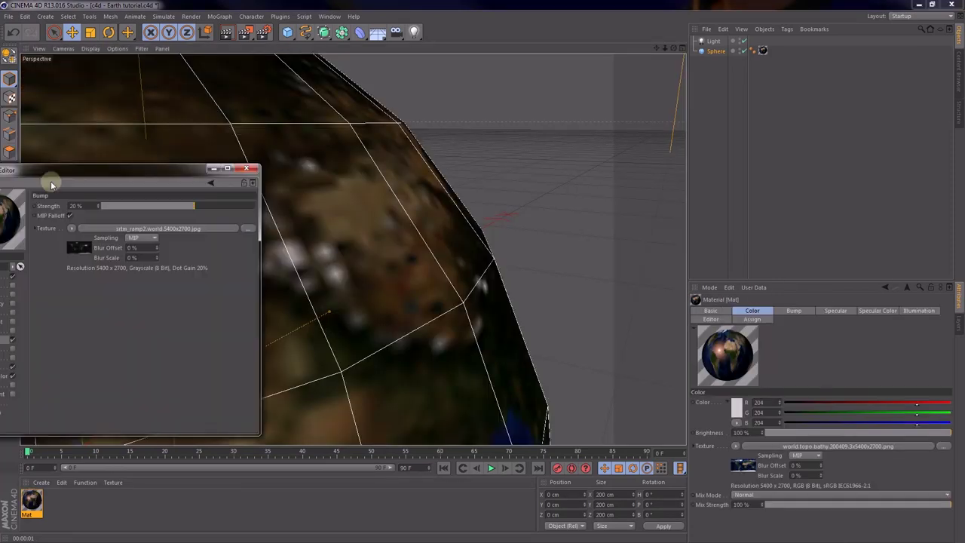
pyautogui.moveTo(117, 219); pyautogui.dragTo(841, 132)
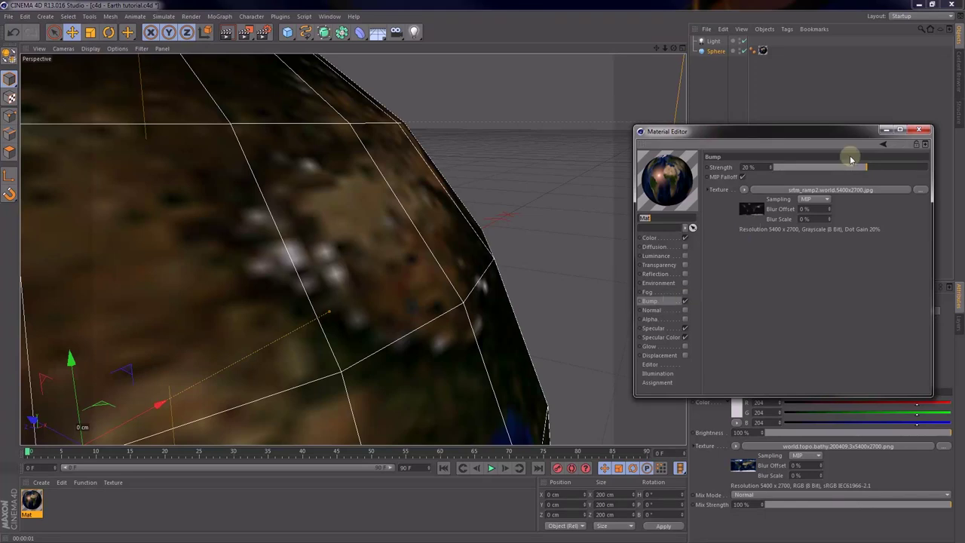
# Raise the bump strength to 100% and render a full-view preview of the globe.
pyautogui.click(671, 301)
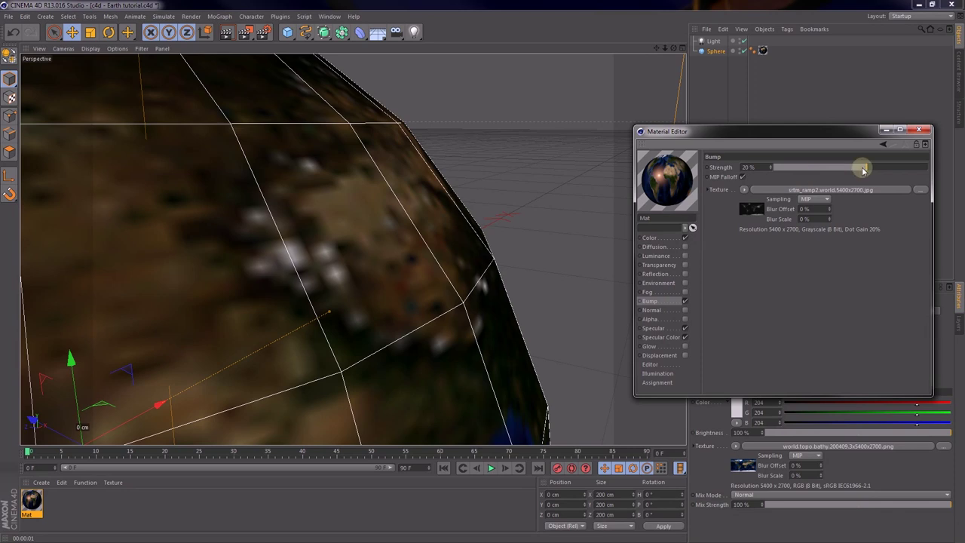
pyautogui.moveTo(836, 168); pyautogui.dragTo(933, 166)
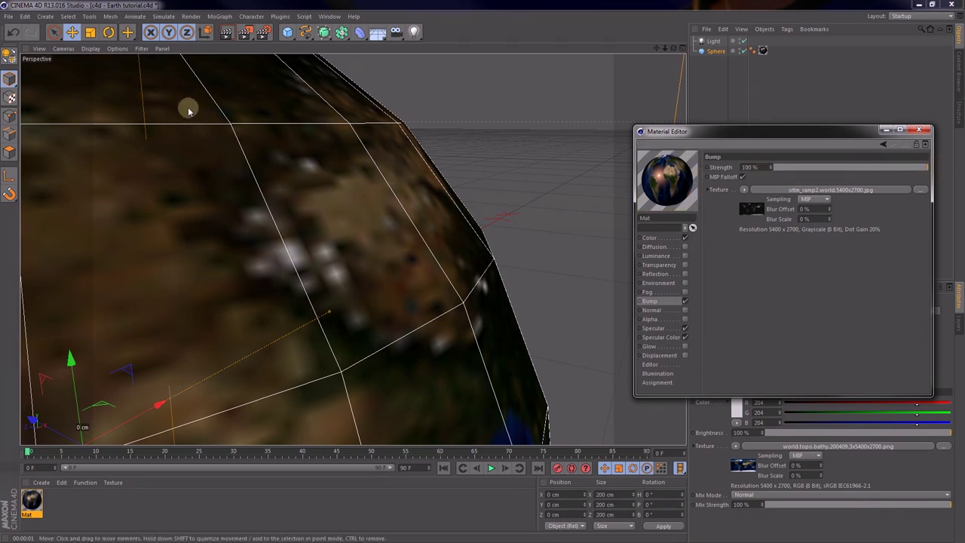
pyautogui.click(227, 32)
pyautogui.doubleClick(242, 176)
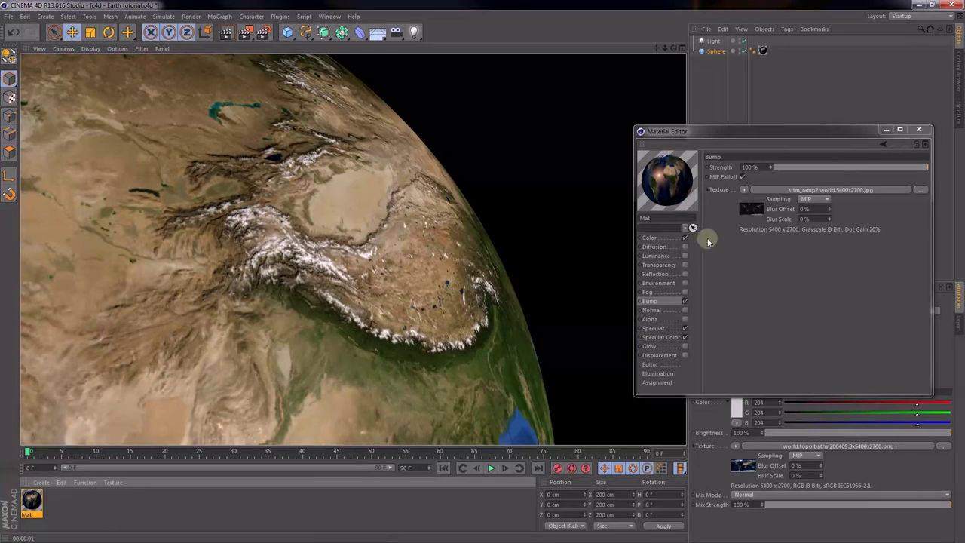
# Try bump strength at 50%, then 0%, and settle back on 50%.
pyautogui.click(751, 167)
pyautogui.write('50')
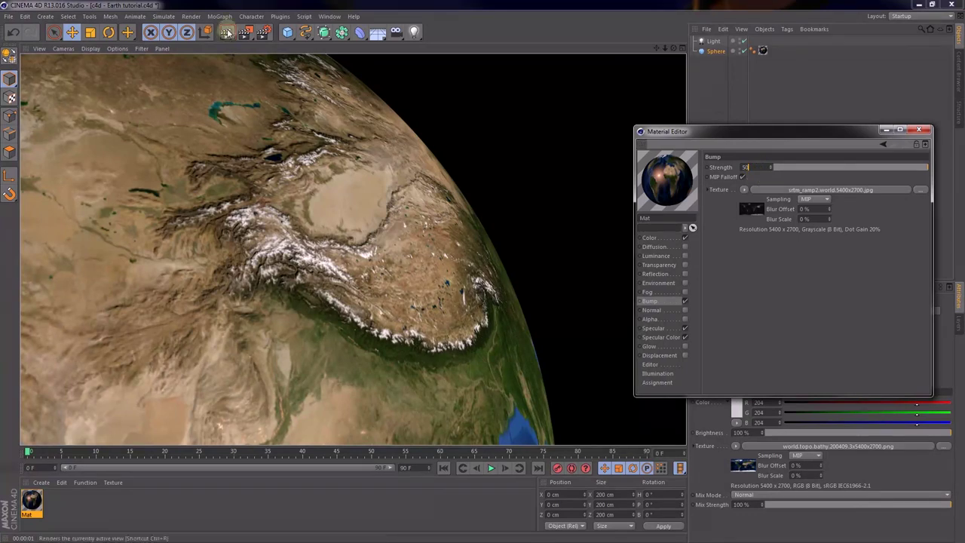
pyautogui.press('Return')
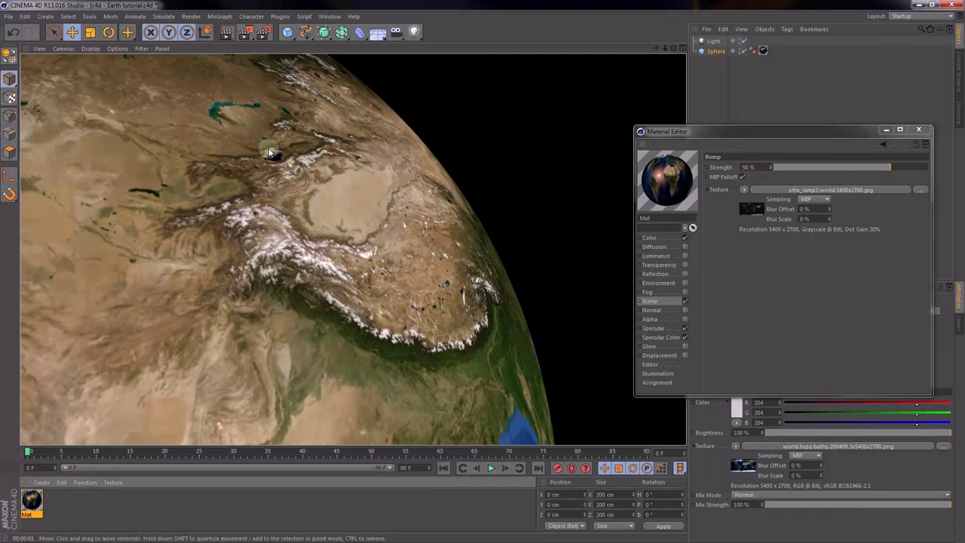
pyautogui.click(747, 166)
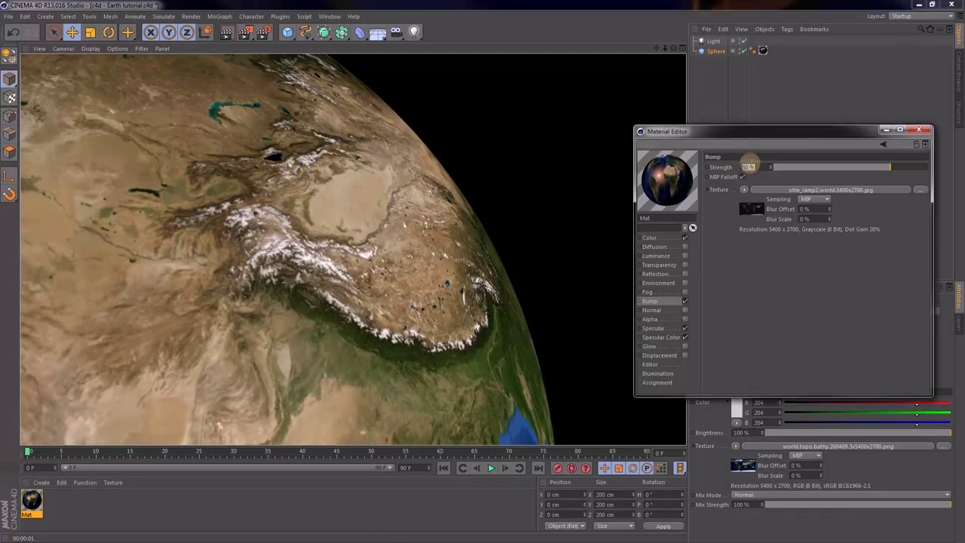
pyautogui.write('0')
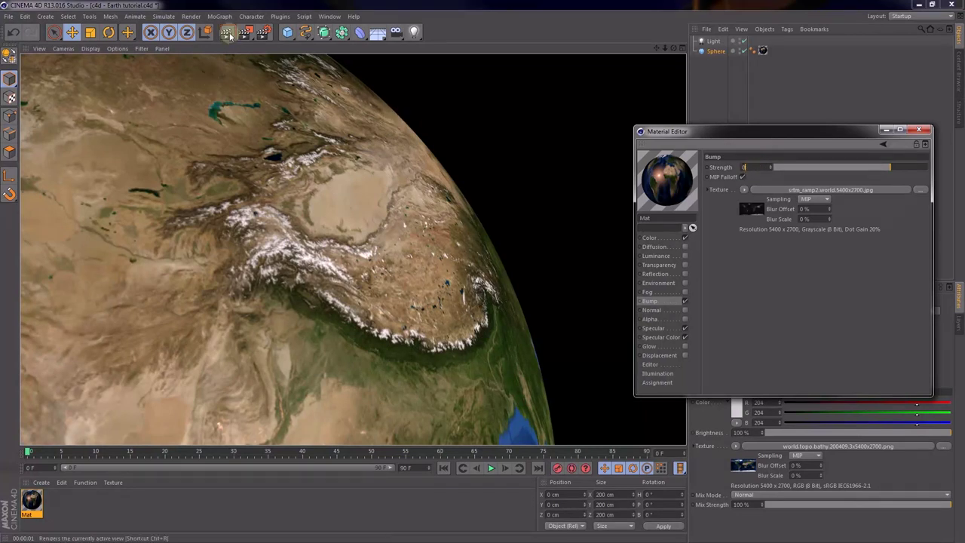
pyautogui.press('Return')
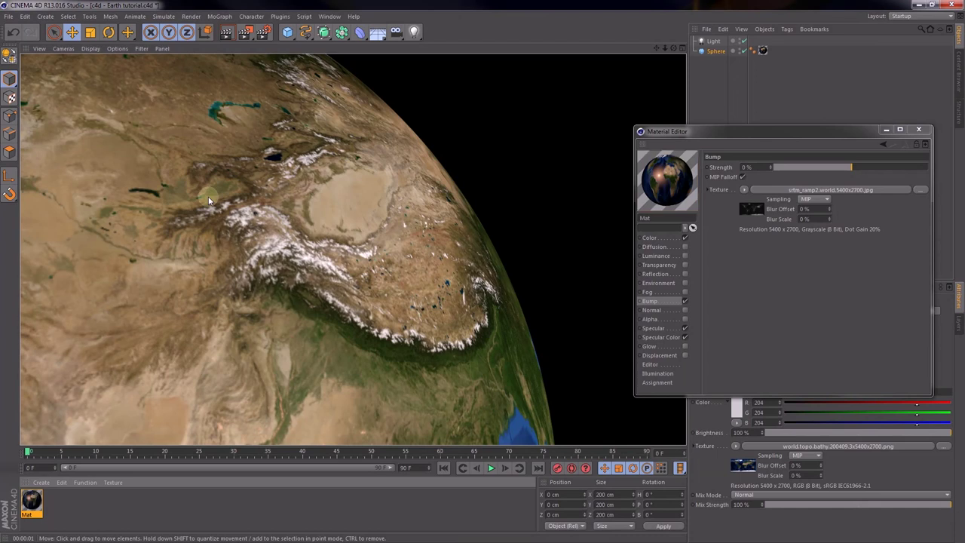
pyautogui.click(759, 167)
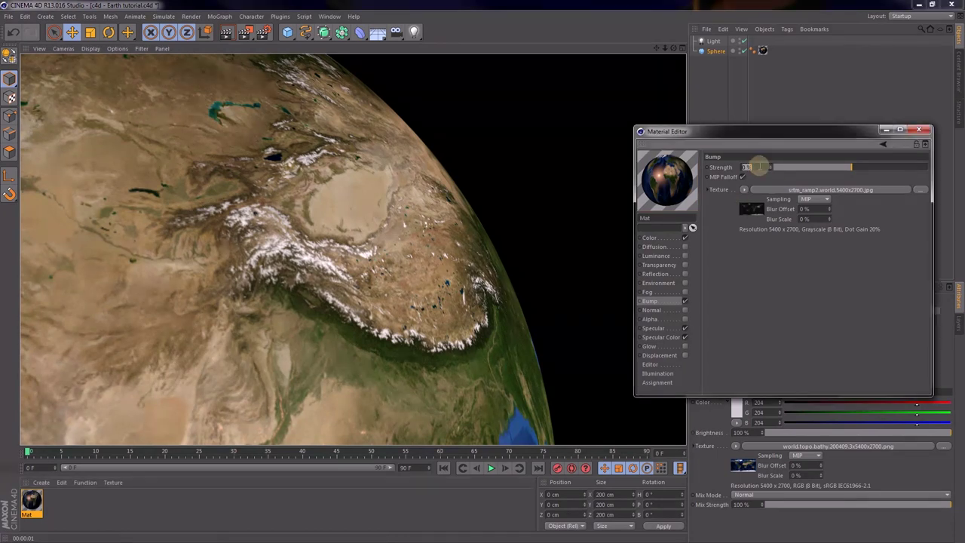
pyautogui.write('50')
pyautogui.press('Return')
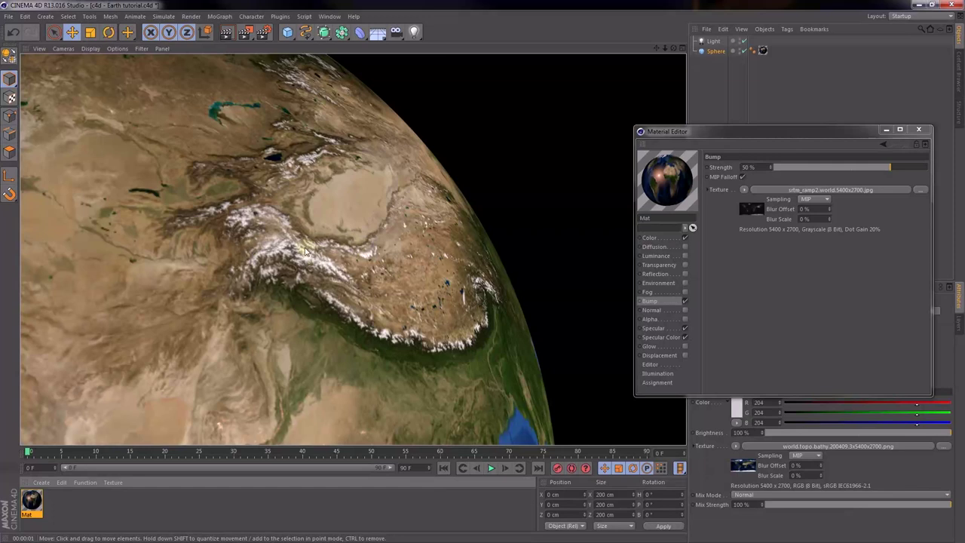
# Orbit and zoom in on the globe, then render the current view.
pyautogui.click(666, 47)
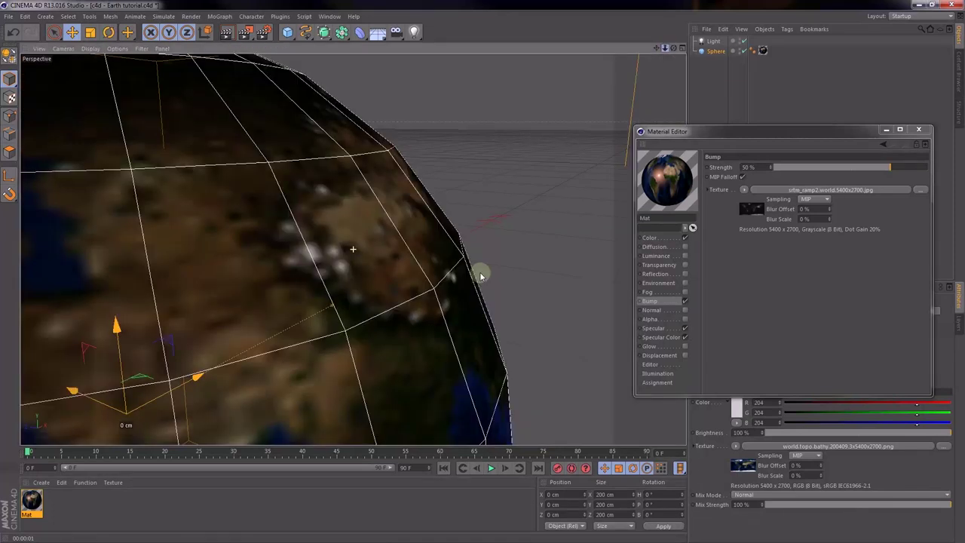
pyautogui.scroll(-3, 477, 272)
pyautogui.keyDown('alt'); pyautogui.moveTo(485, 272); pyautogui.dragTo(491, 269); pyautogui.keyUp('alt')
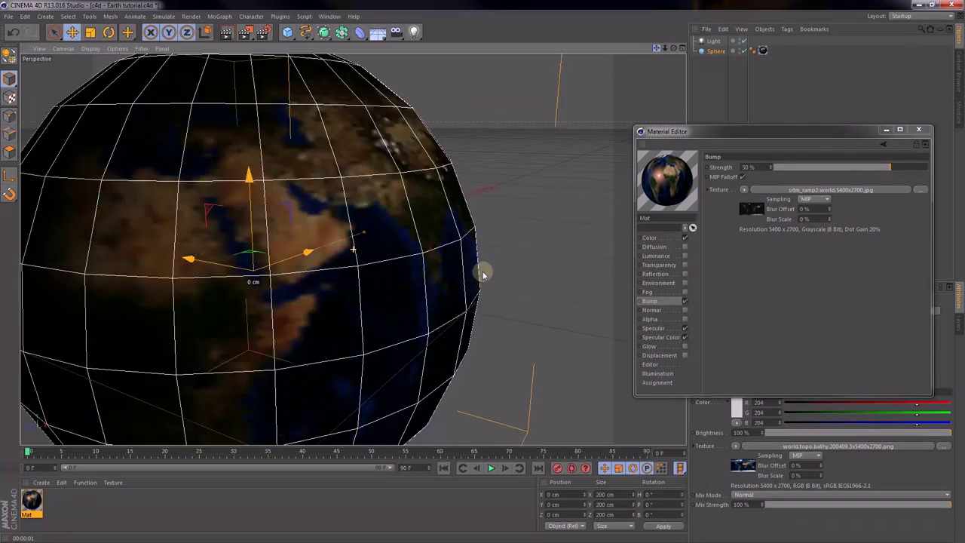
pyautogui.scroll(4, 483, 273)
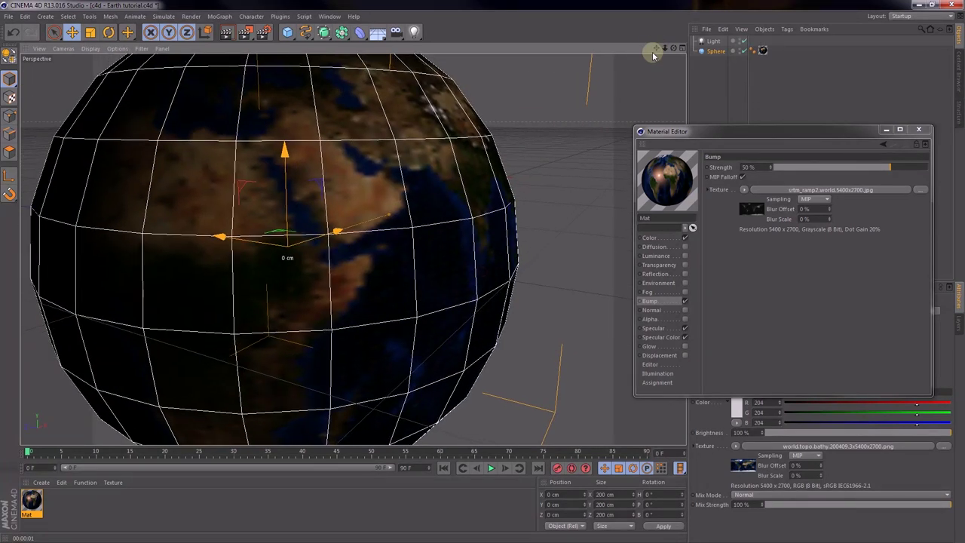
pyautogui.scroll(5, 484, 271)
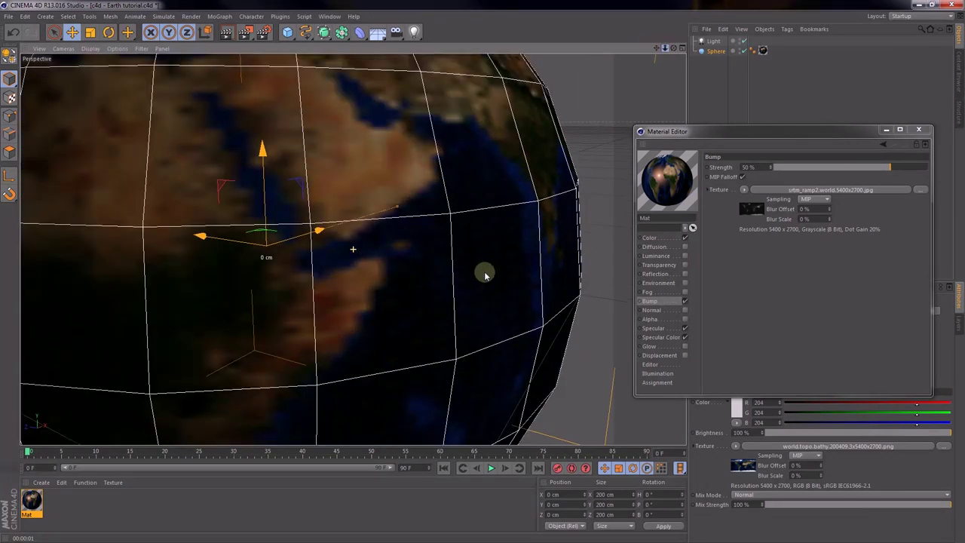
pyautogui.scroll(4, 484, 274)
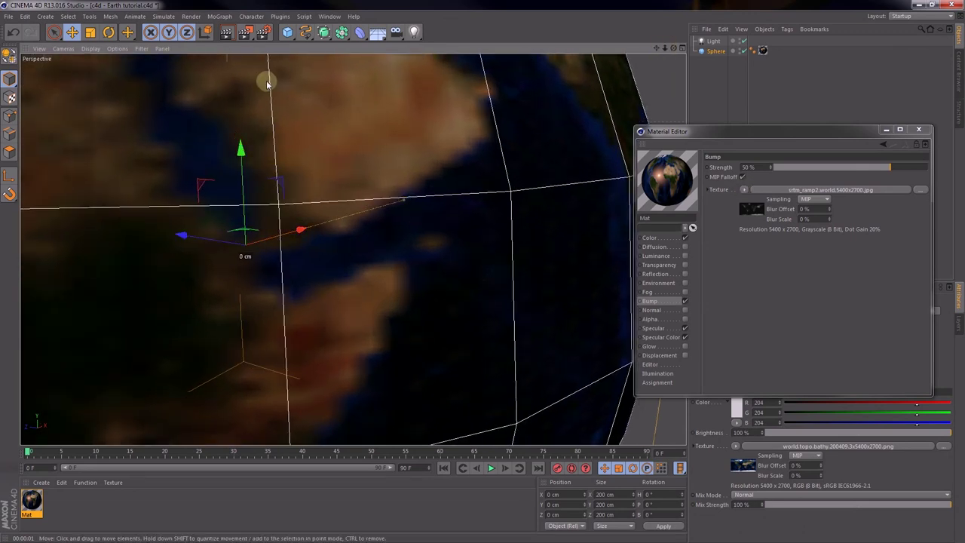
pyautogui.click(237, 37)
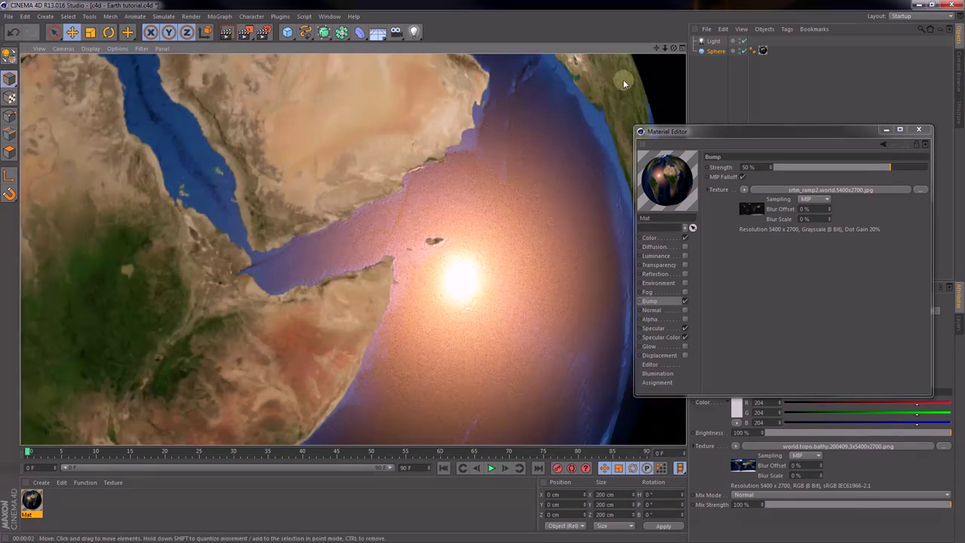
# Turn the view toward the globe's edge and render it.
pyautogui.click(477, 276)
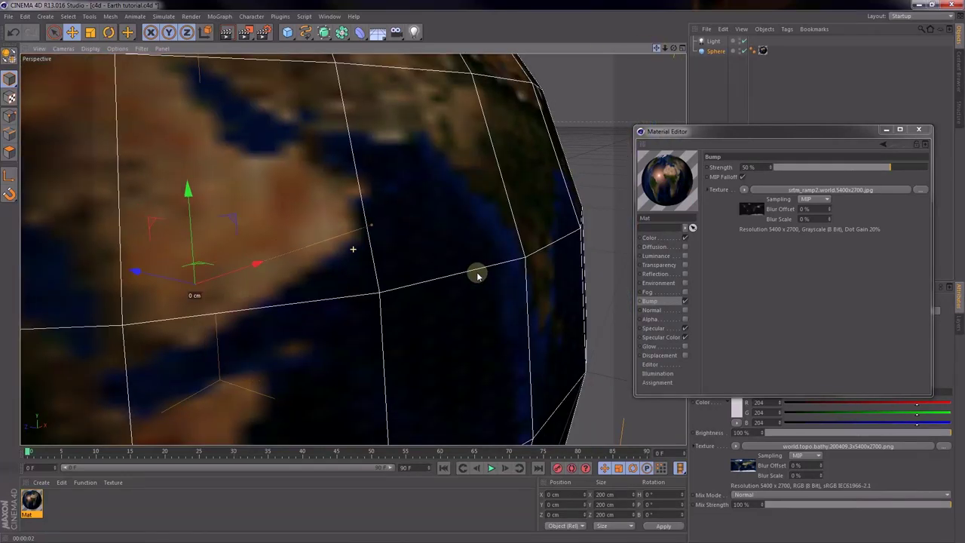
pyautogui.keyDown('alt'); pyautogui.moveTo(478, 275); pyautogui.dragTo(476, 254); pyautogui.keyUp('alt')
pyautogui.moveTo(675, 47)
pyautogui.mouseDown()
pyautogui.moveTo(482, 269)
pyautogui.moveTo(675, 51)
pyautogui.mouseUp()
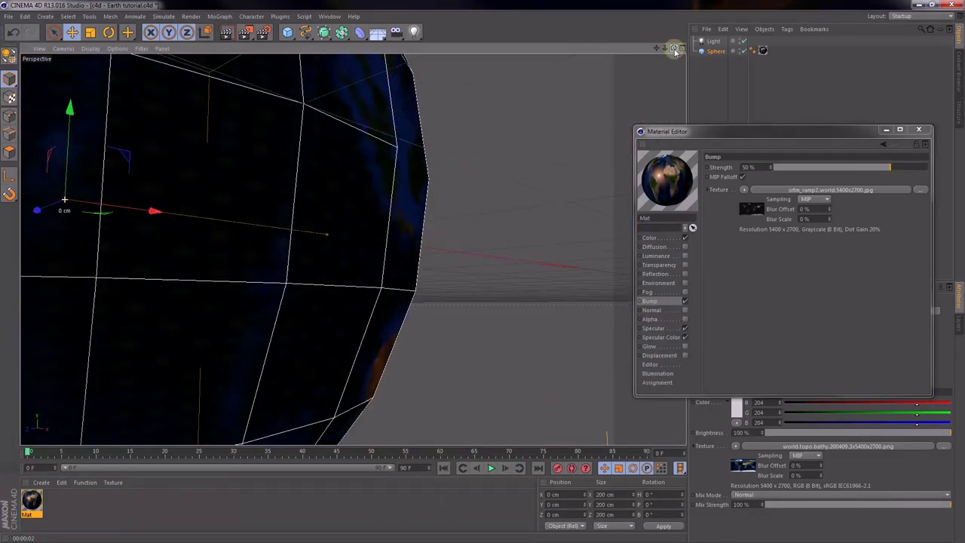
pyautogui.hotkey('alt', 'r')
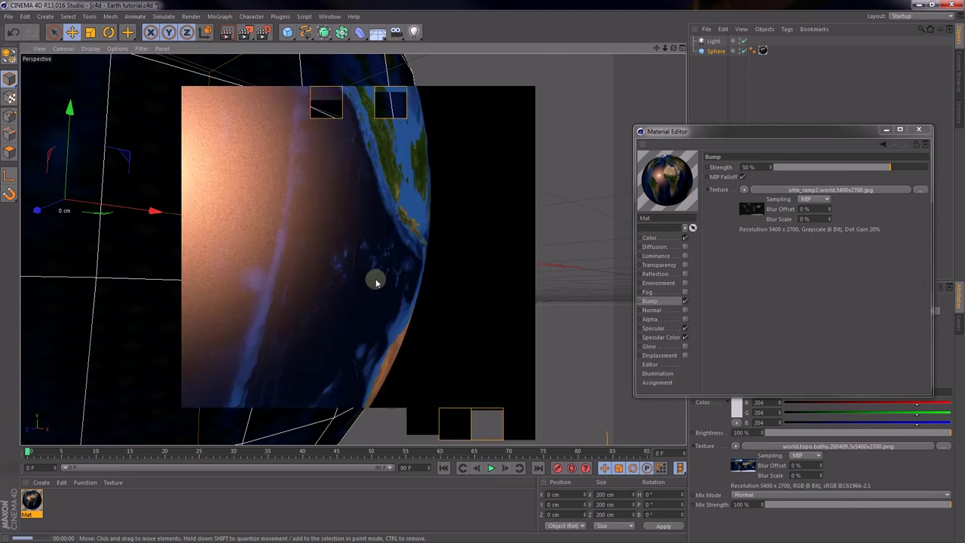
pyautogui.hotkey('ctrl', 'r')
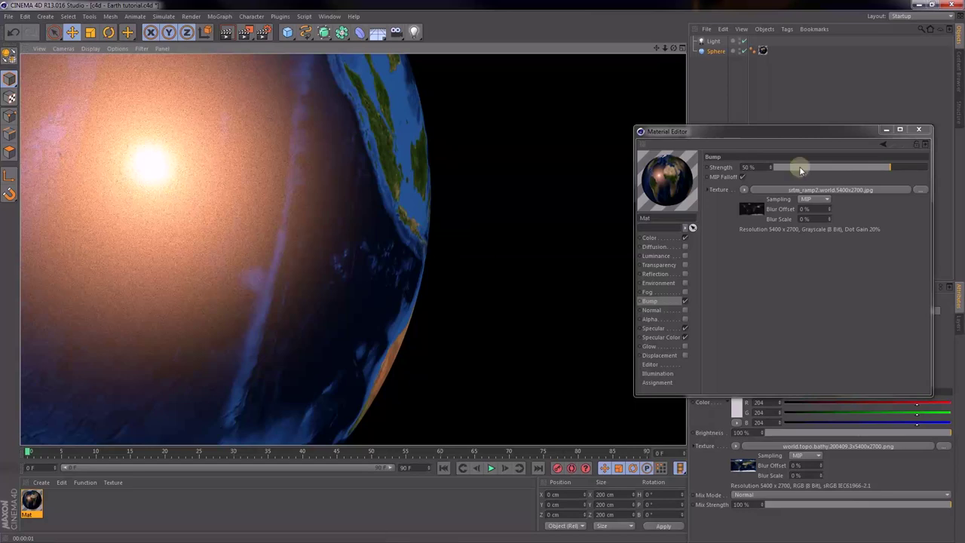
# Set bump strength to 100% and render a close-up of the globe's edge.
pyautogui.click(749, 167)
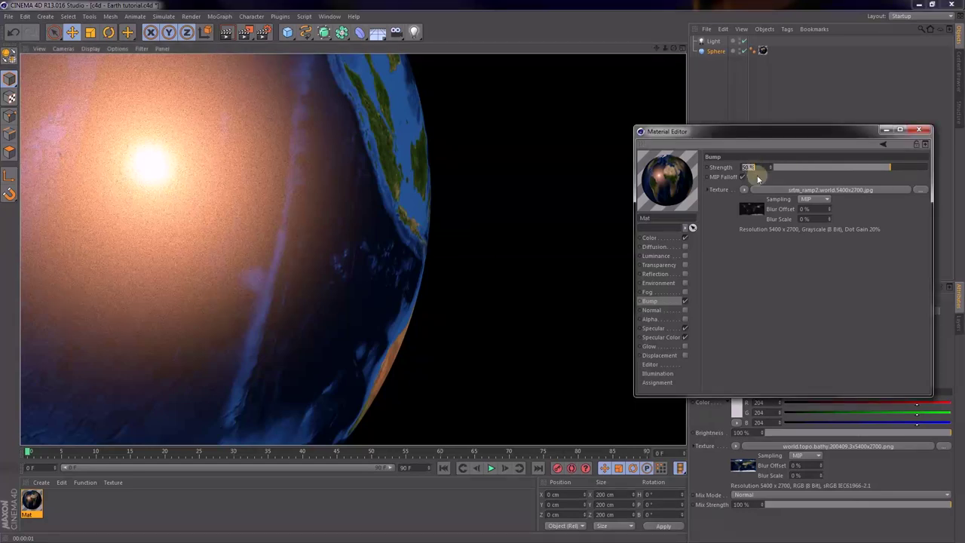
pyautogui.write('100')
pyautogui.press('Return')
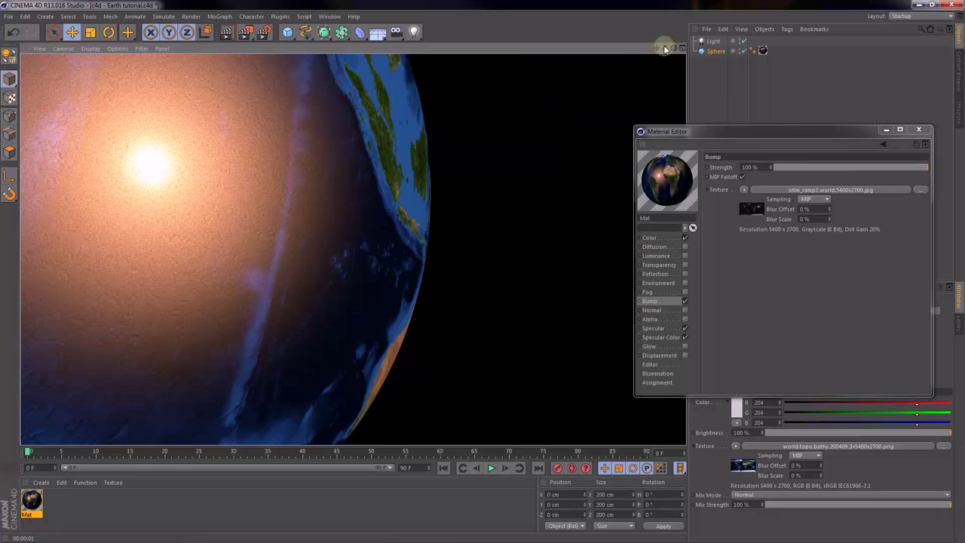
pyautogui.moveTo(666, 47); pyautogui.dragTo(485, 274)
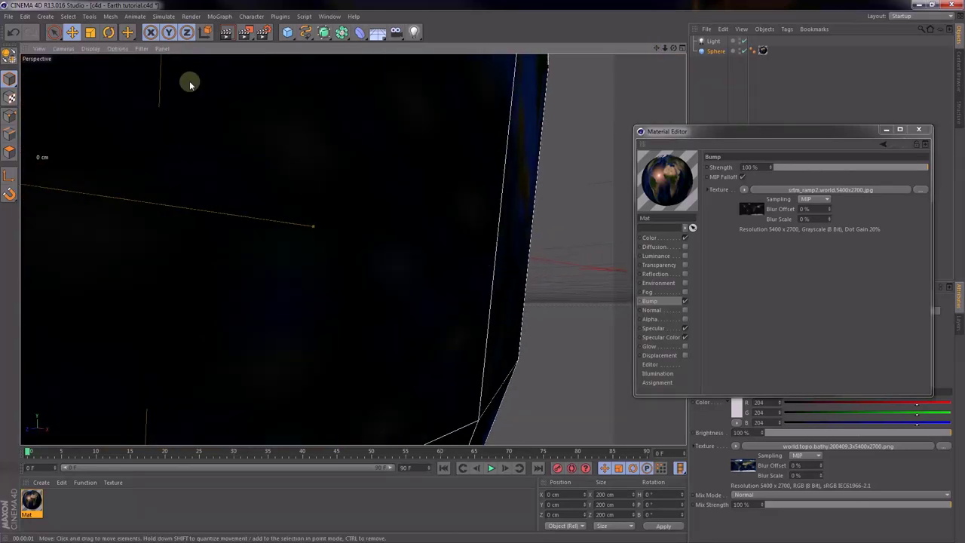
pyautogui.click(226, 32)
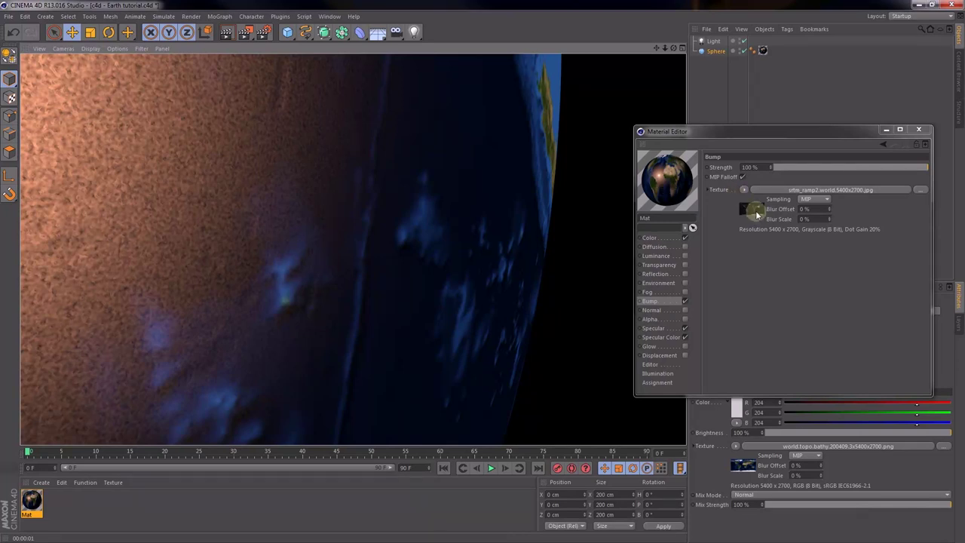
# Replace the bump texture with a Layer shader and add the world.watermask.5400x2700.png image layer.
pyautogui.click(745, 191)
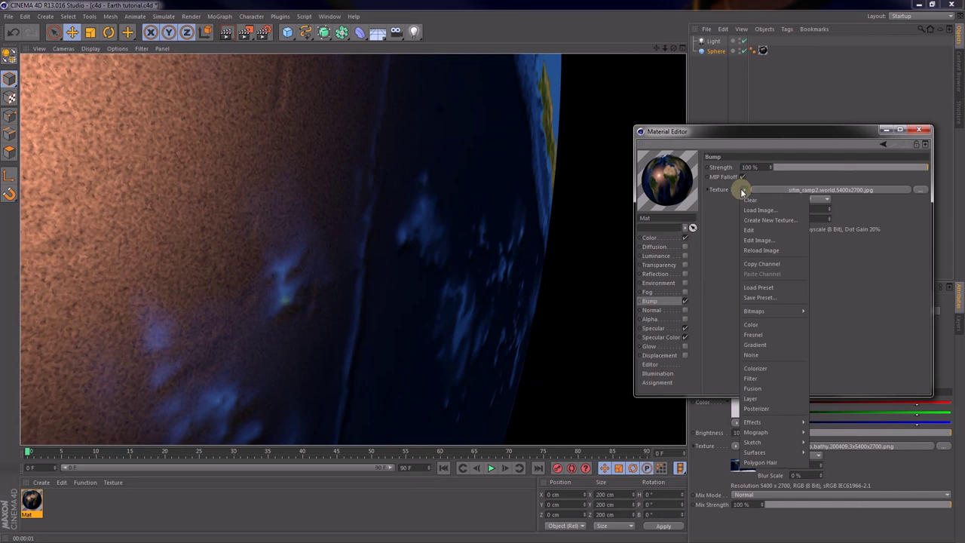
pyautogui.click(762, 400)
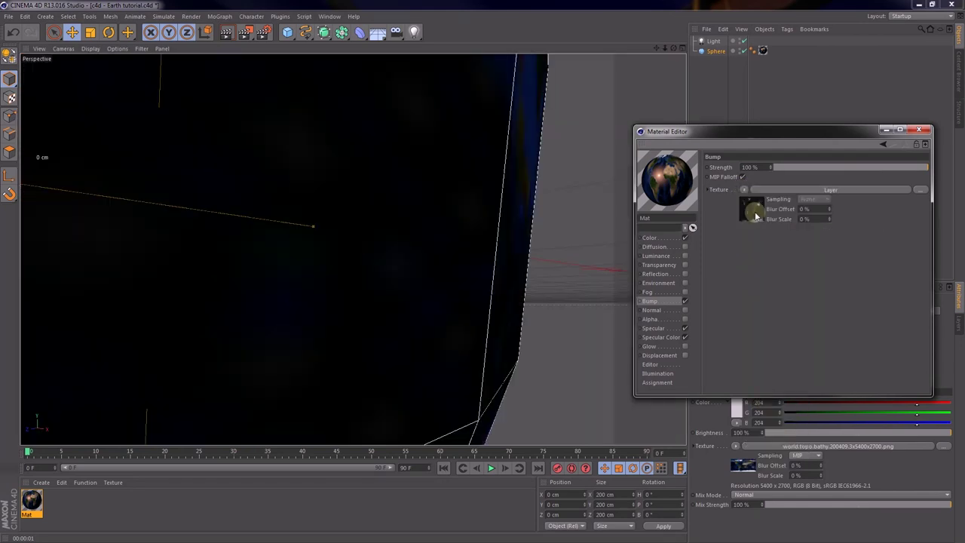
pyautogui.click(754, 212)
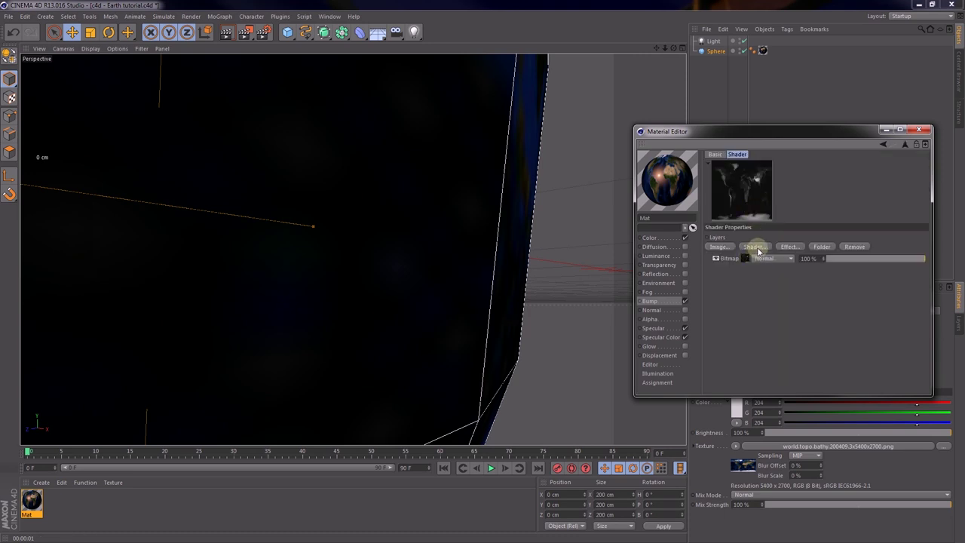
pyautogui.click(722, 247)
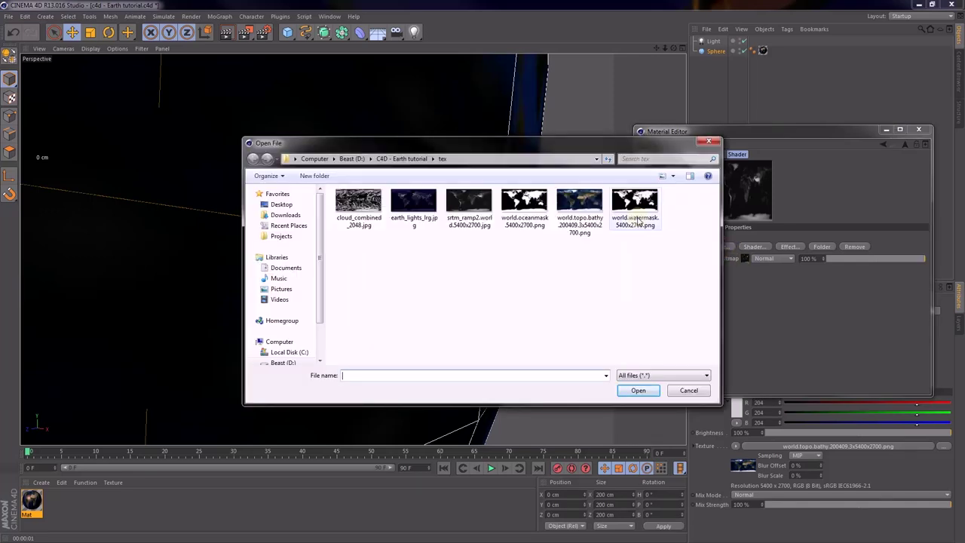
pyautogui.click(635, 217)
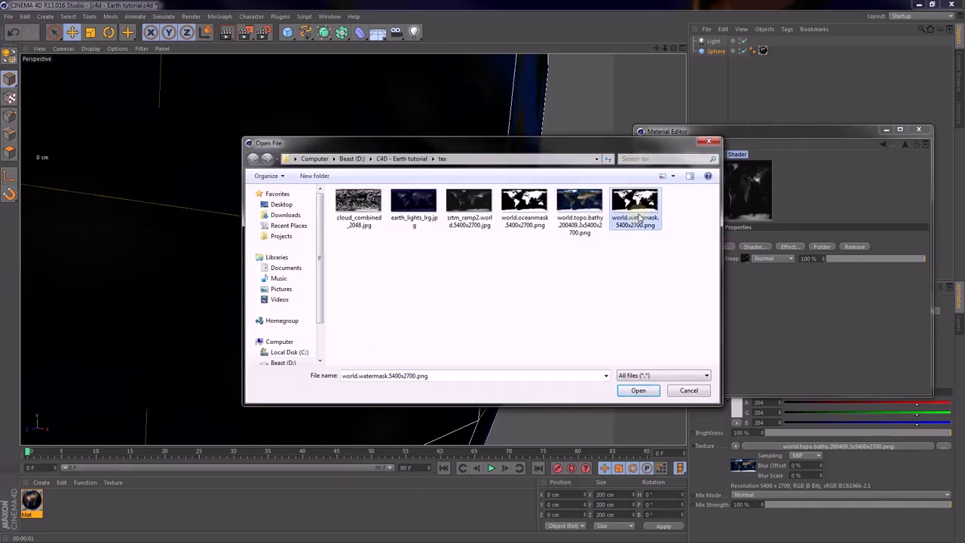
pyautogui.click(647, 392)
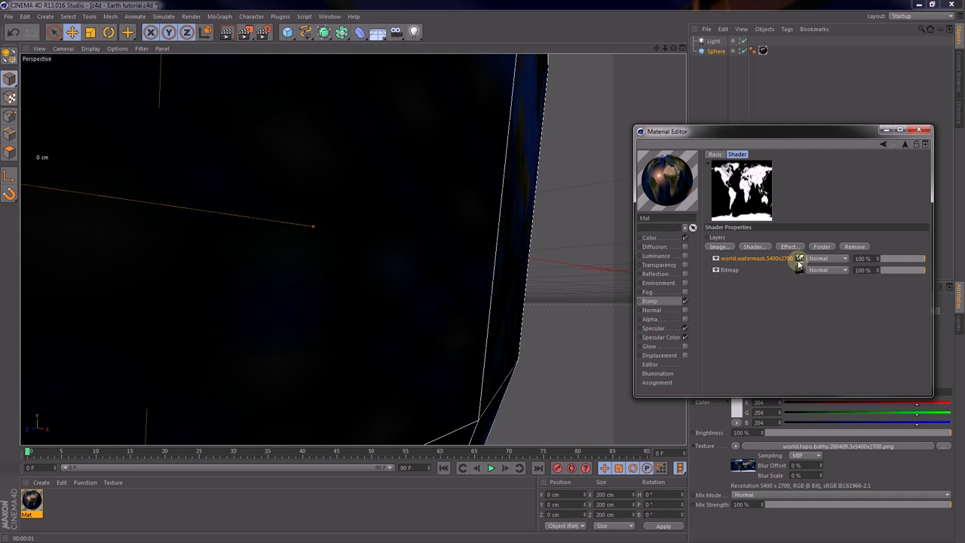
# Set the watermask layer's blend mode to Multiply and render the layered bump.
pyautogui.click(685, 300)
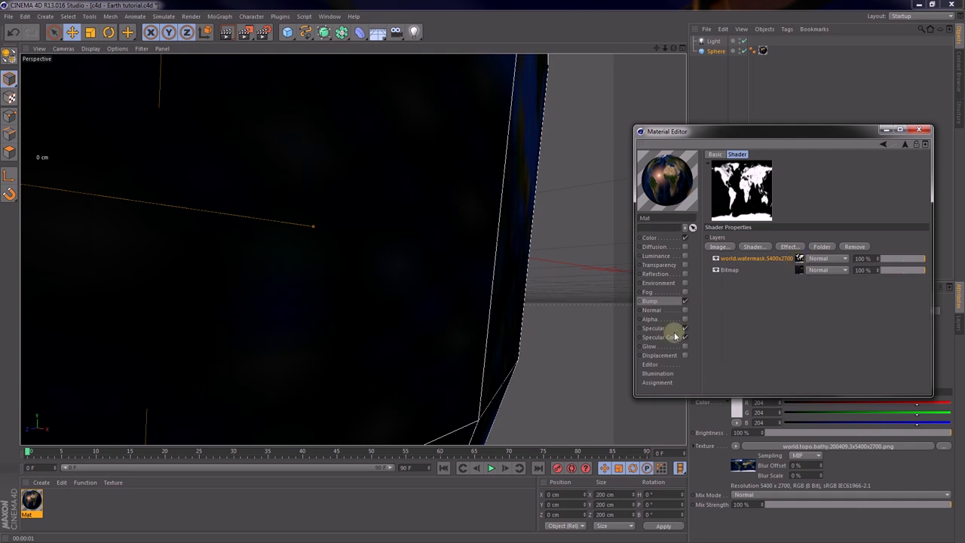
pyautogui.click(824, 259)
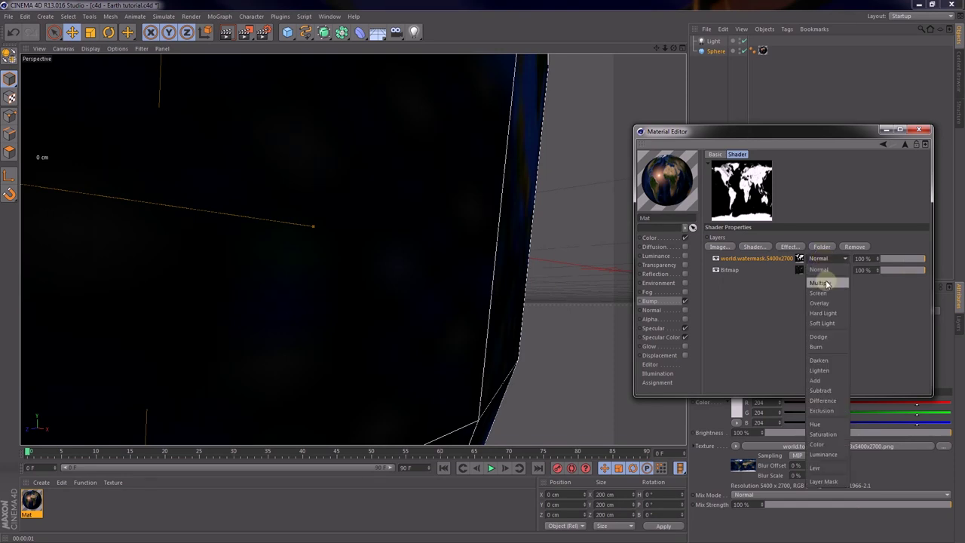
pyautogui.click(826, 284)
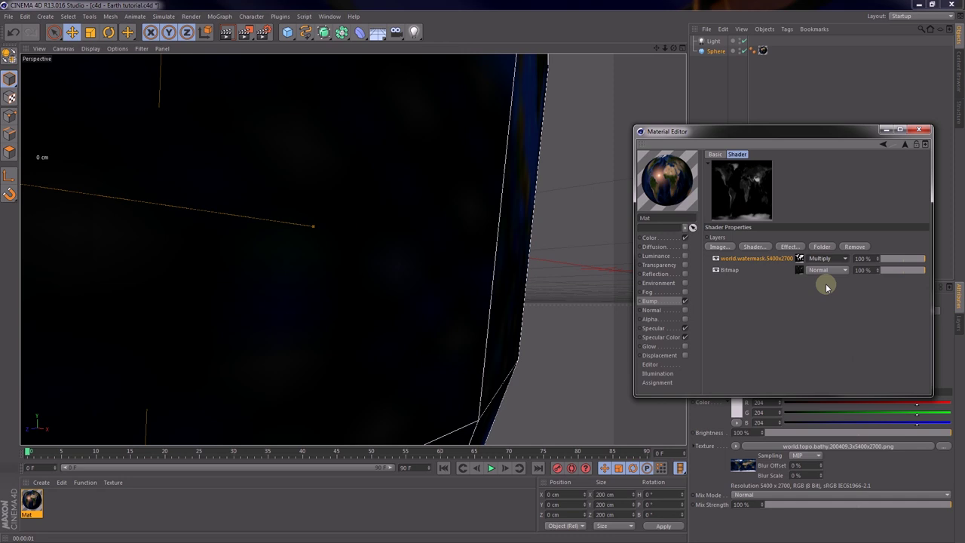
pyautogui.click(302, 73)
pyautogui.click(227, 33)
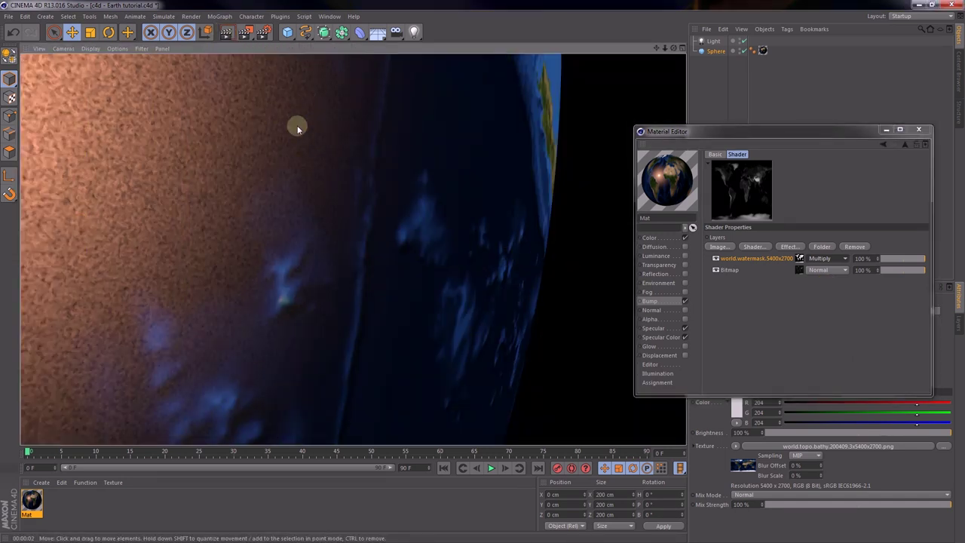
# Render the whole Earth, then zoom in and render a closer view.
pyautogui.moveTo(665, 47); pyautogui.dragTo(448, 80)
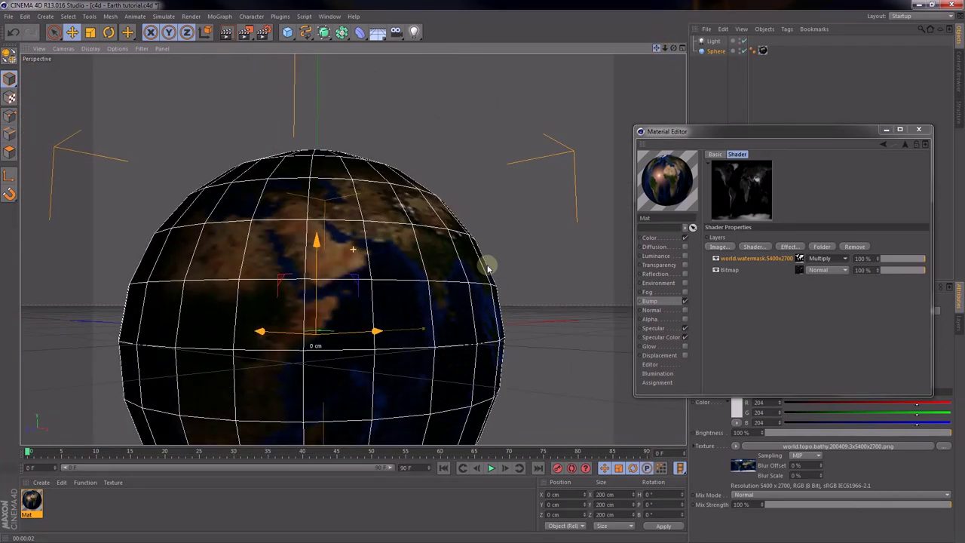
pyautogui.scroll(2, 267, 238)
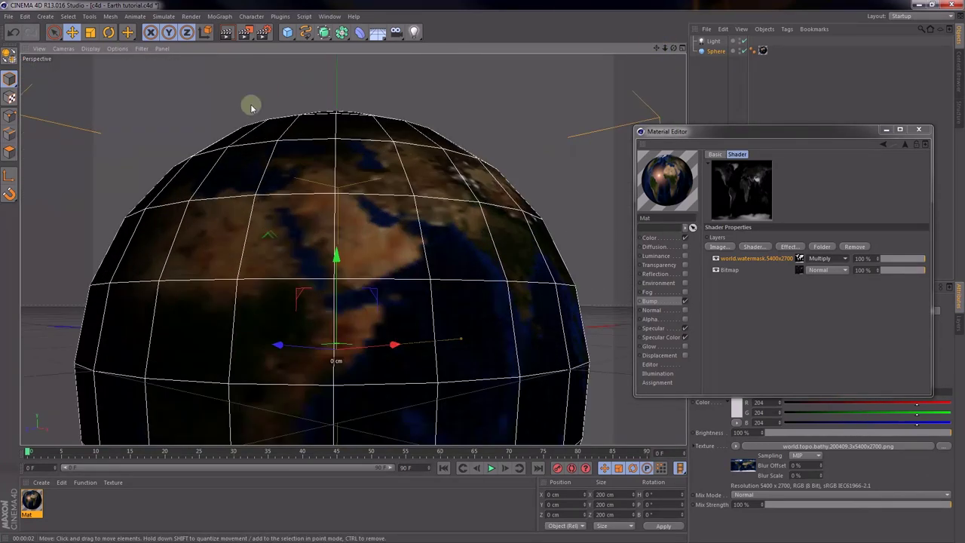
pyautogui.hotkey('ctrl', 'r')
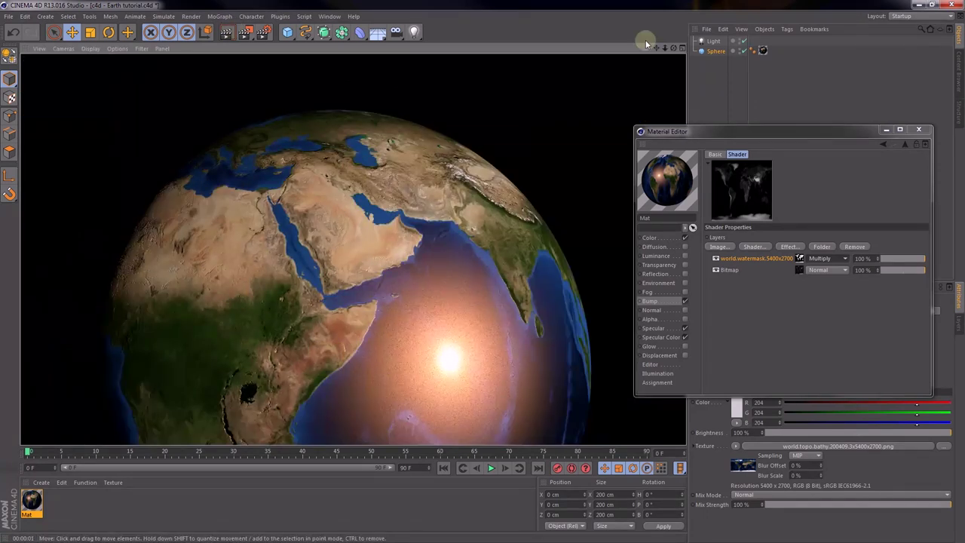
pyautogui.click(674, 47)
pyautogui.scroll(3, 483, 274)
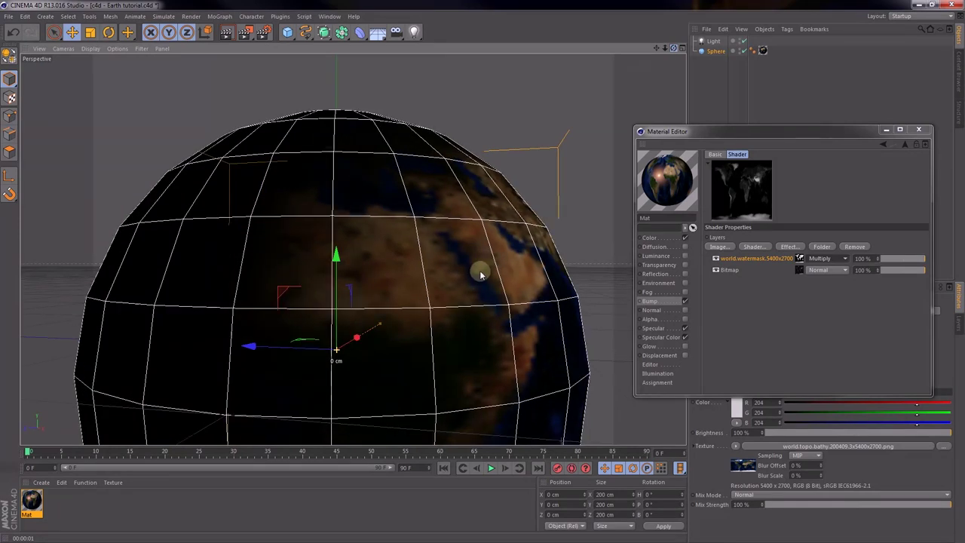
pyautogui.scroll(2, 270, 324)
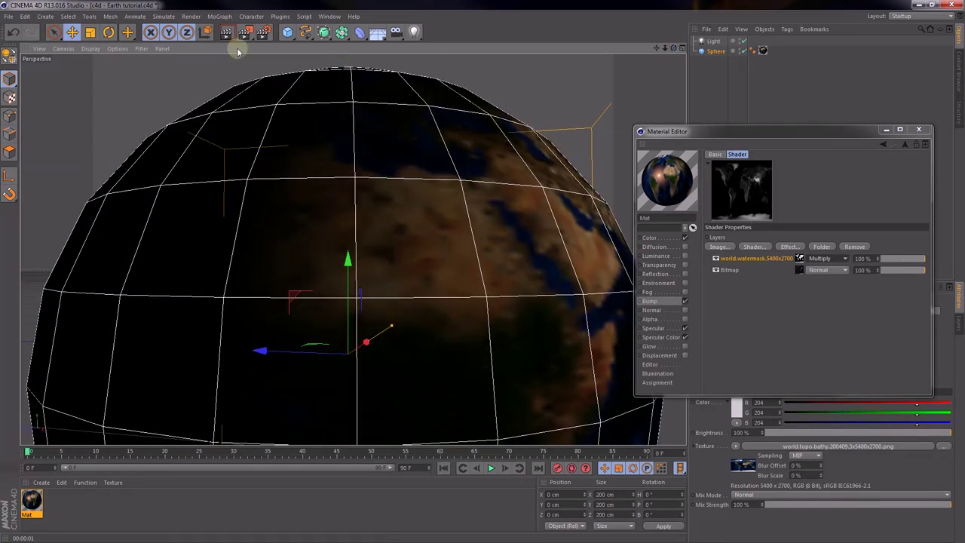
pyautogui.hotkey('ctrl', 'r')
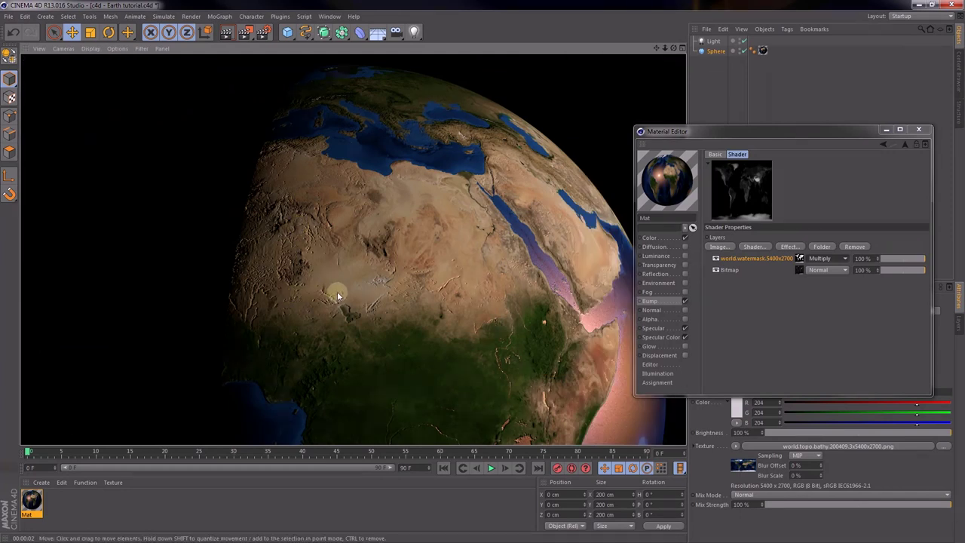
# Enable the bump channel, lower its strength to 30%, and re-render.
pyautogui.click(663, 301)
pyautogui.click(684, 301)
pyautogui.doubleClick(756, 168)
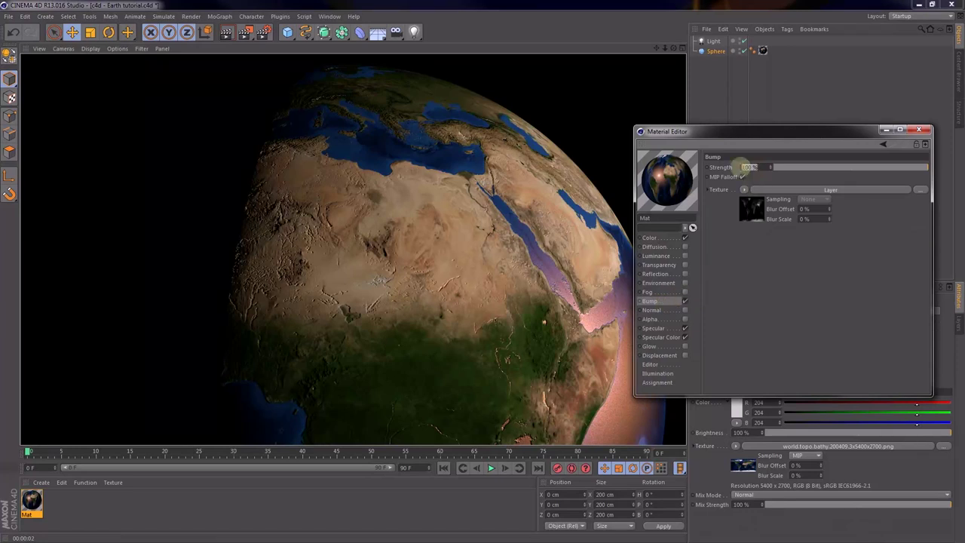
pyautogui.write('30')
pyautogui.press('Return')
pyautogui.hotkey('ctrl', 'r')
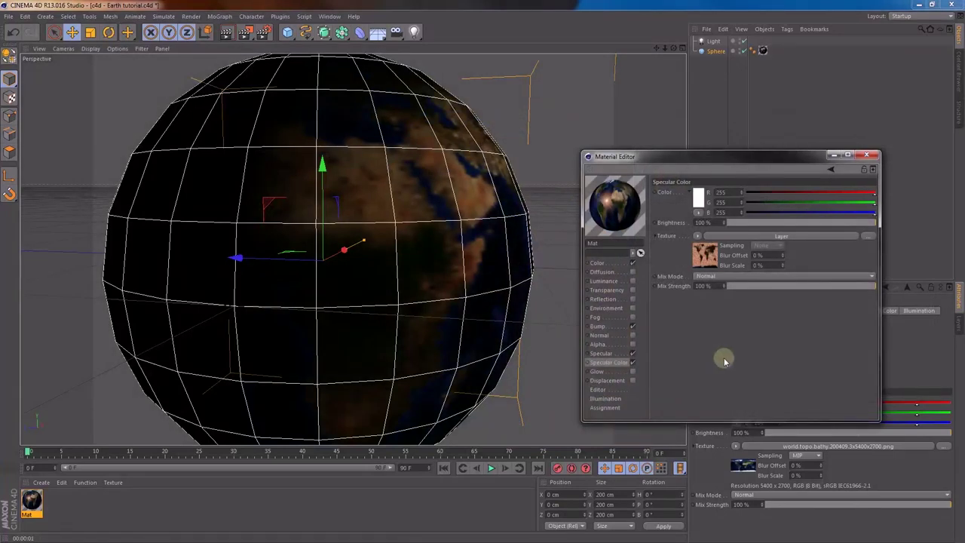
# Enable Luminance with a Fusion shader texture and load a Colorizer into its Blend Channel.
pyautogui.click(634, 281)
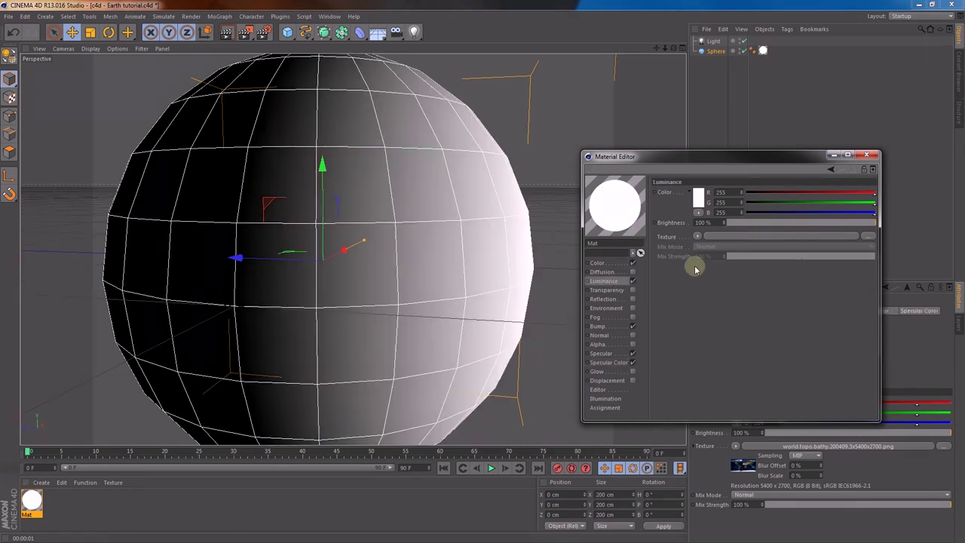
pyautogui.click(698, 238)
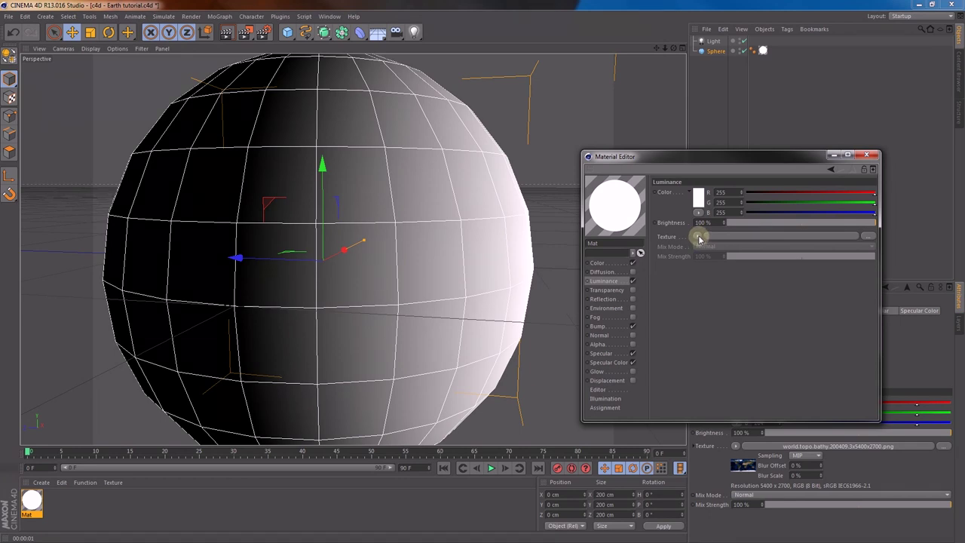
pyautogui.click(700, 239)
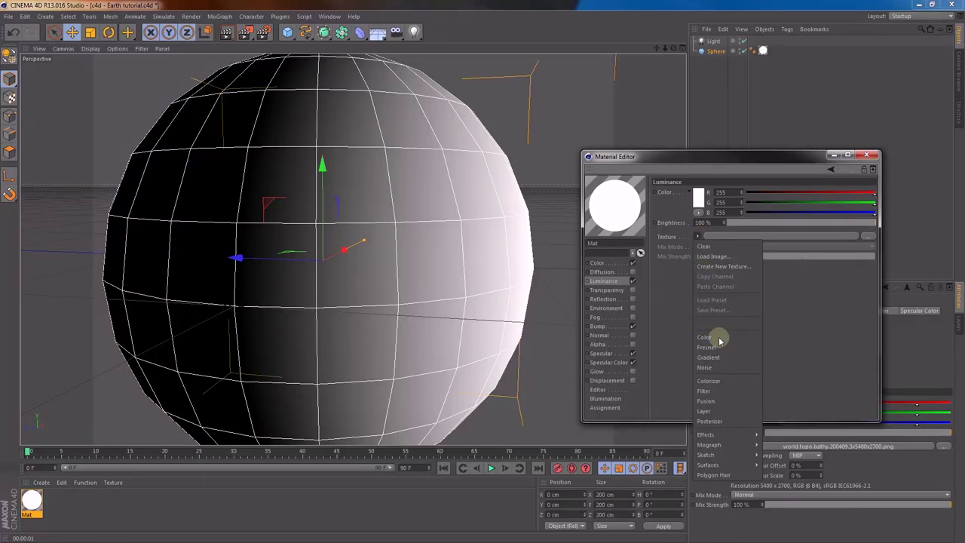
pyautogui.click(713, 400)
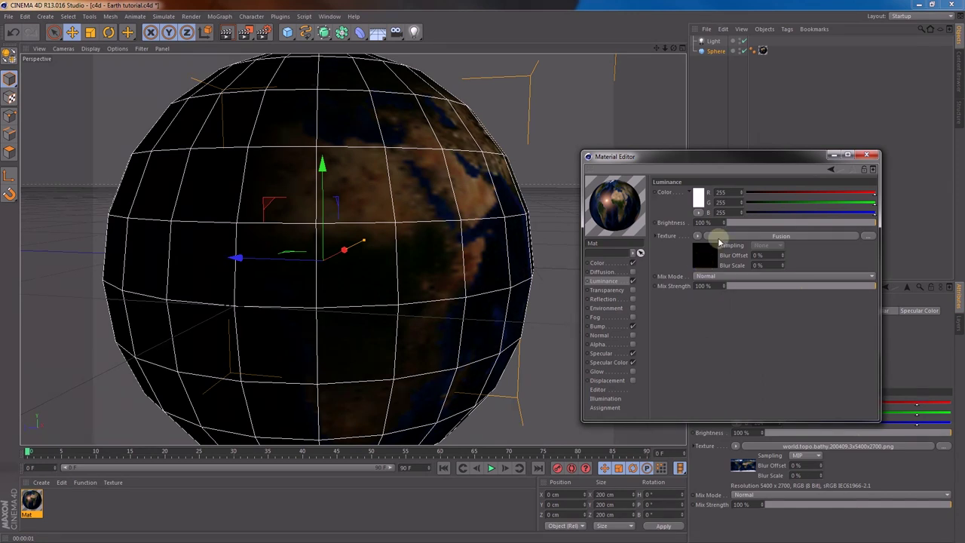
pyautogui.click(782, 238)
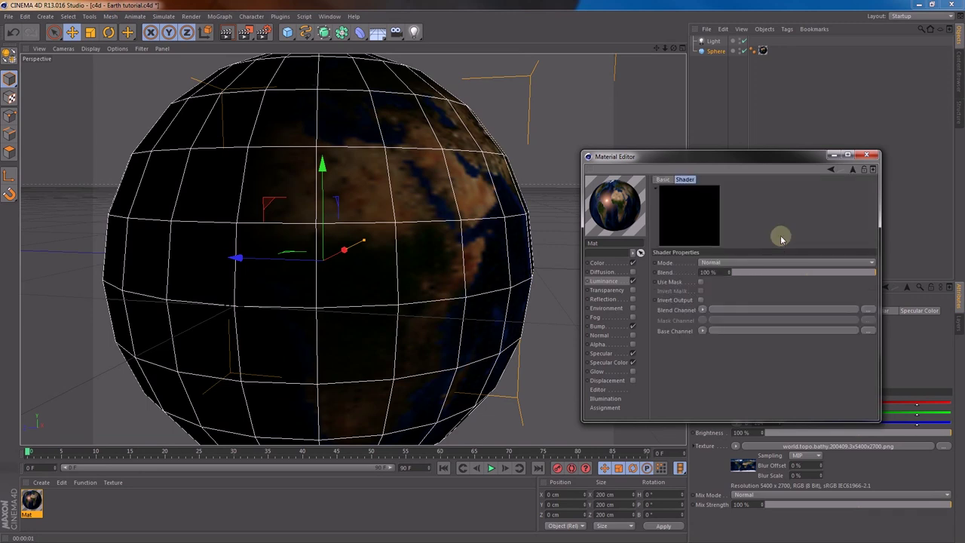
pyautogui.click(703, 311)
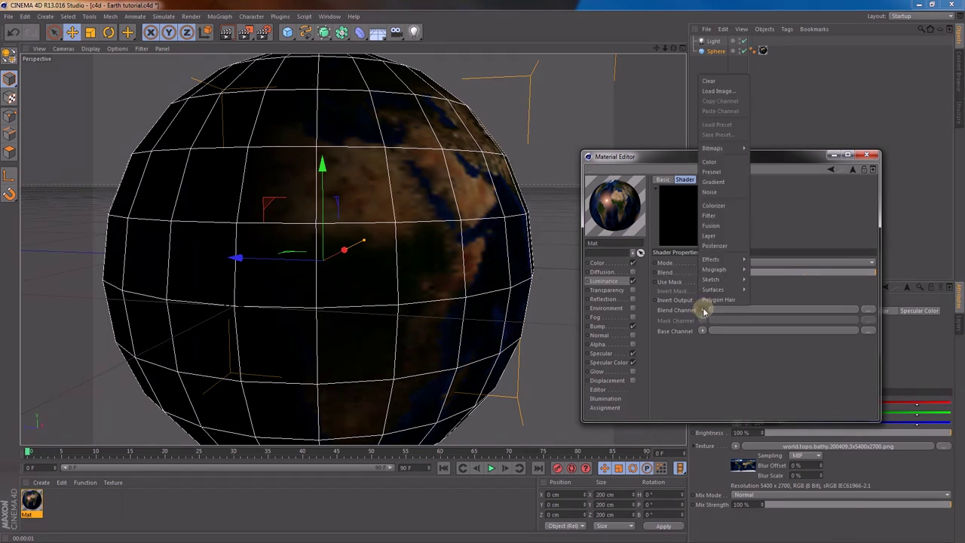
pyautogui.click(730, 206)
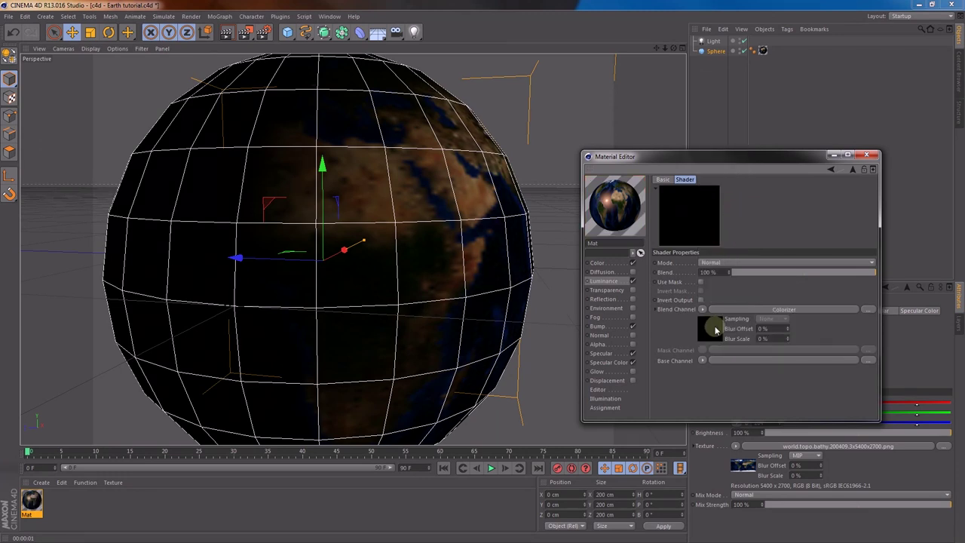
# Invert the Colorizer gradient's knots and delete the red knot.
pyautogui.click(715, 325)
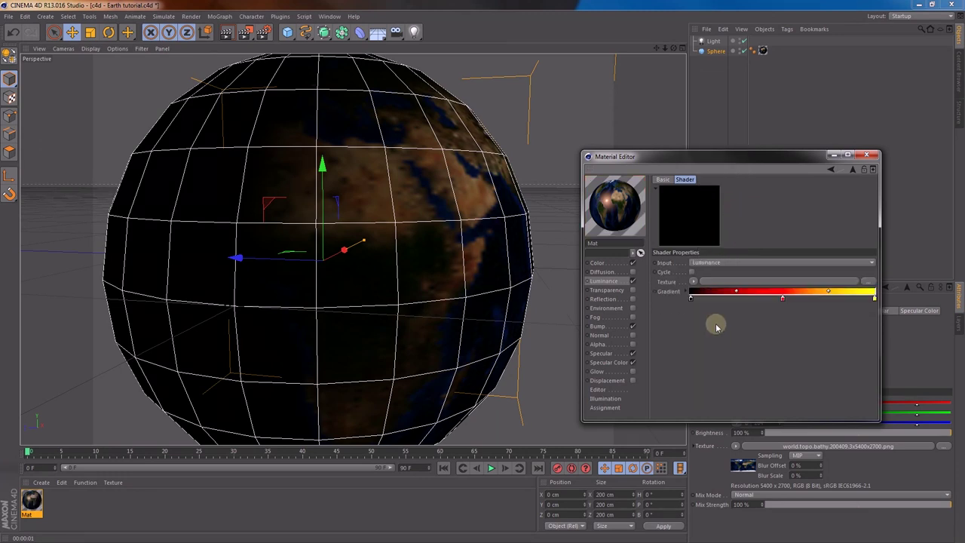
pyautogui.click(782, 297)
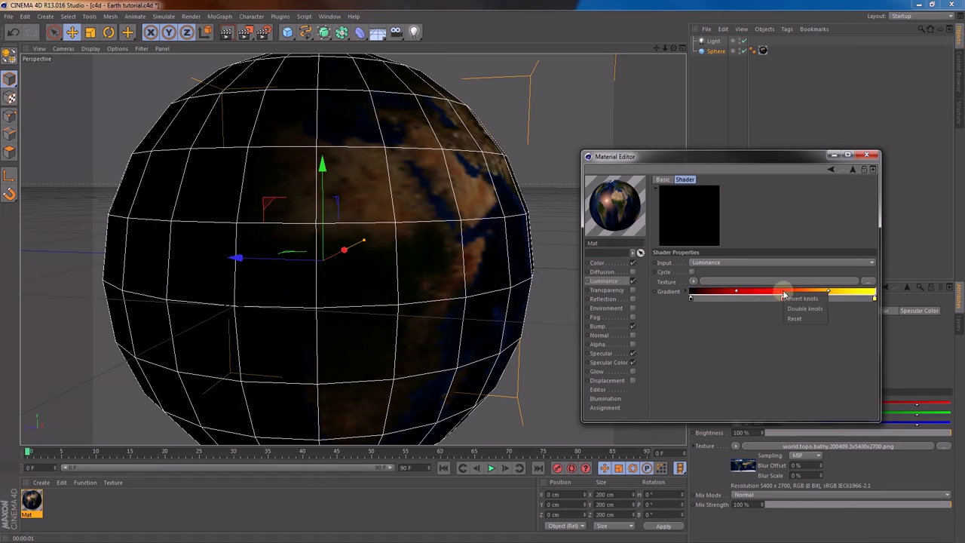
pyautogui.rightClick(785, 296)
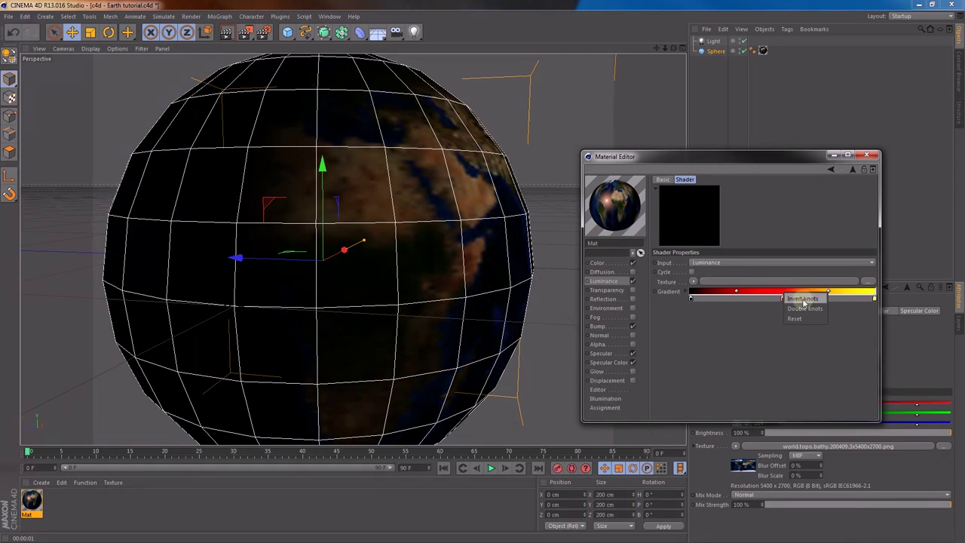
pyautogui.click(804, 299)
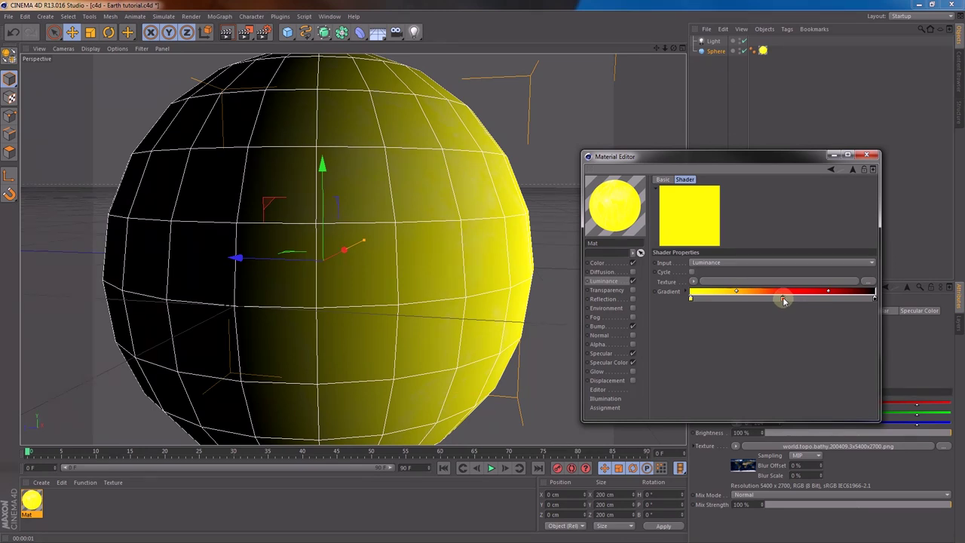
pyautogui.press('Delete')
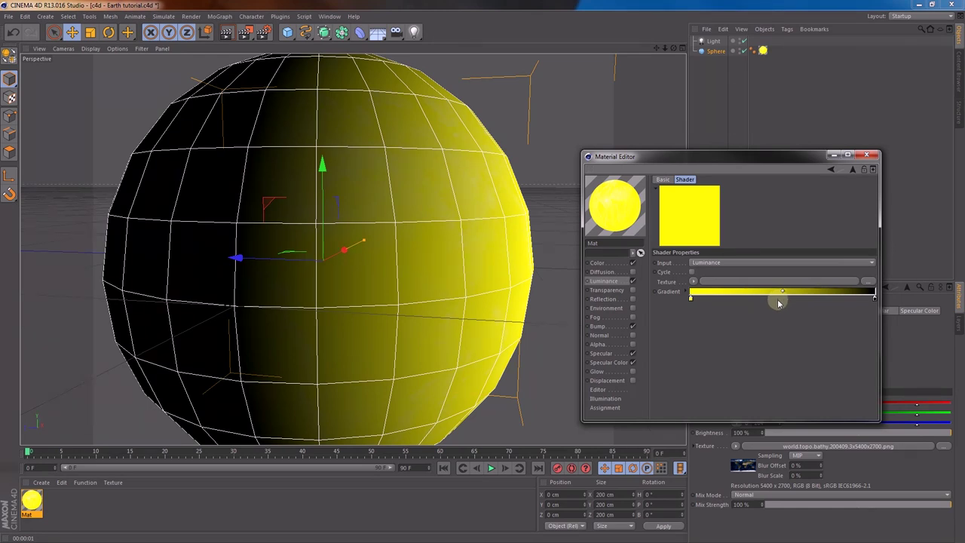
# Set the gradient's left knot colour to pale peach (253, 229, 179).
pyautogui.click(690, 299)
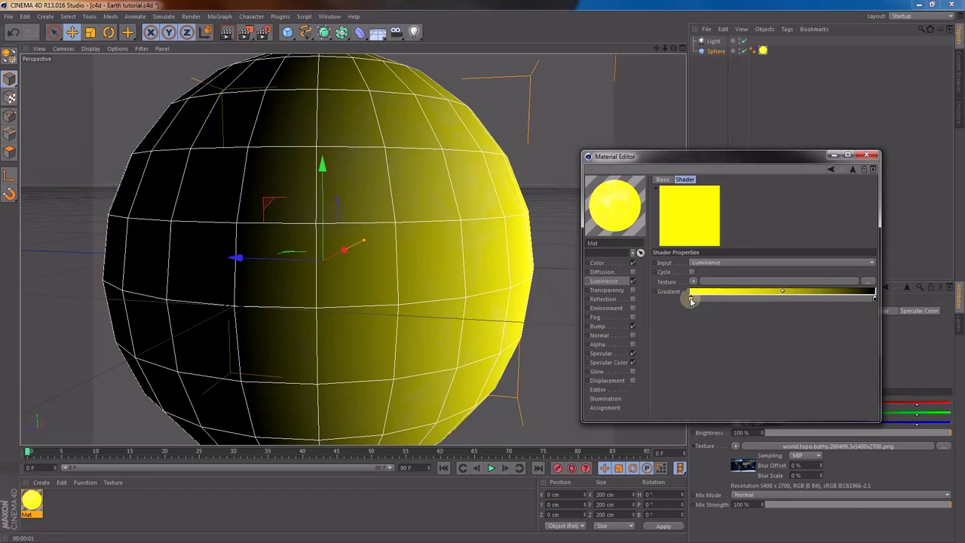
pyautogui.doubleClick(691, 299)
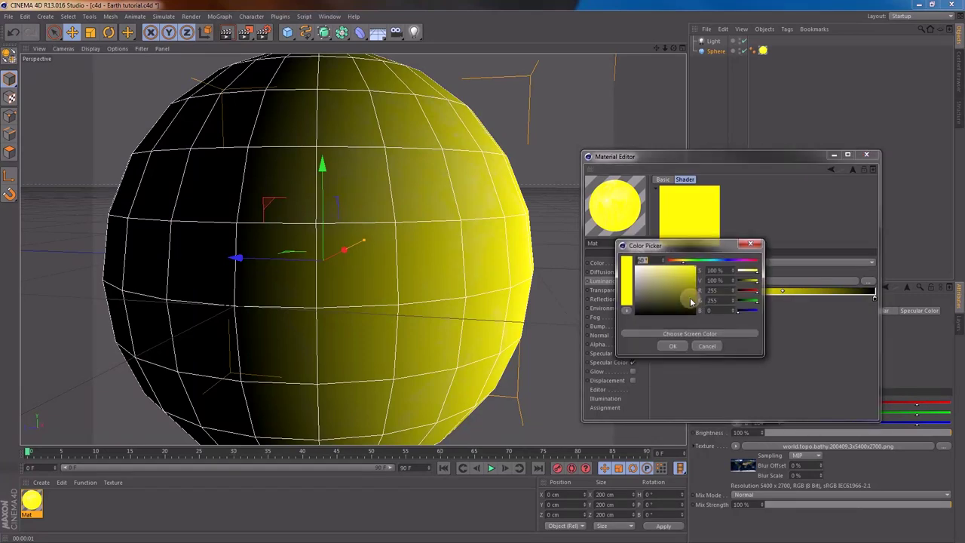
pyautogui.click(661, 270)
pyautogui.moveTo(662, 270); pyautogui.dragTo(678, 264)
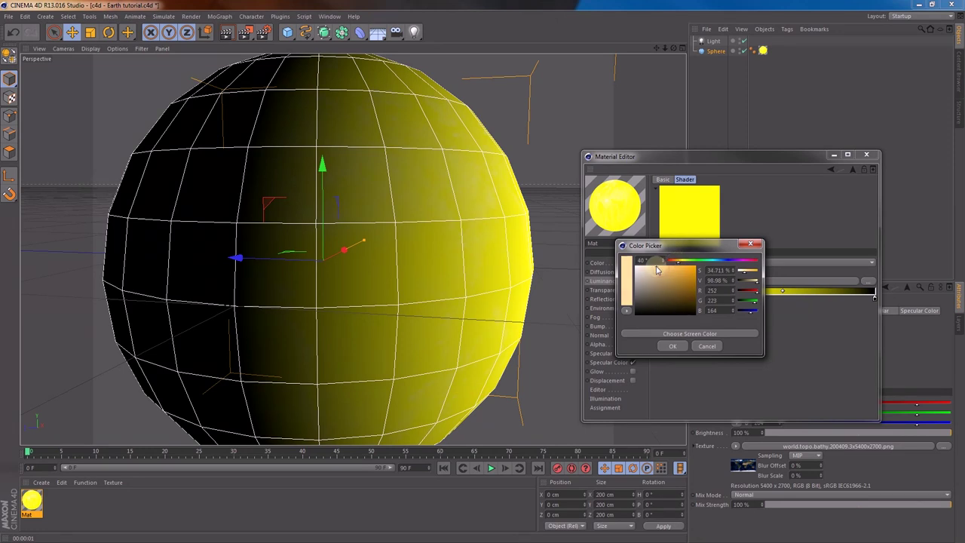
pyautogui.click(662, 275)
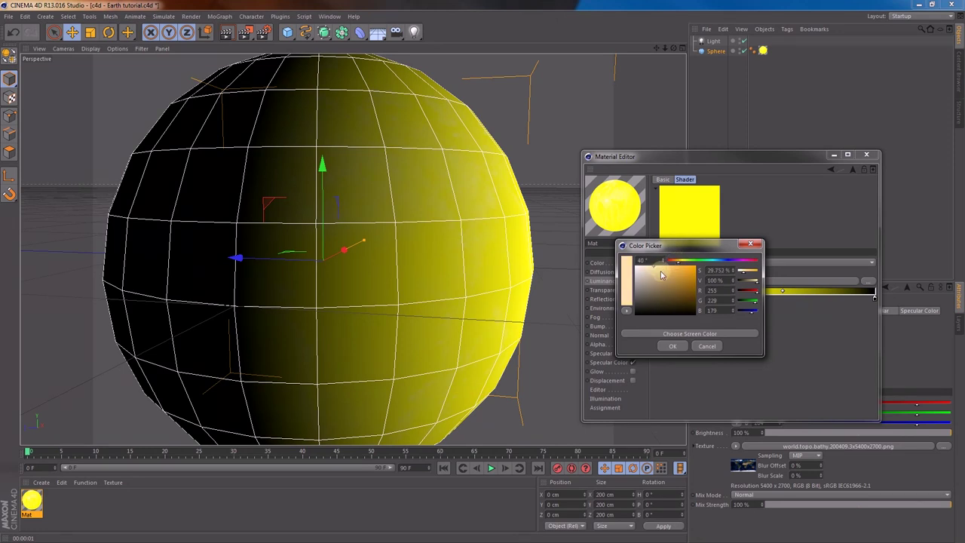
pyautogui.click(672, 345)
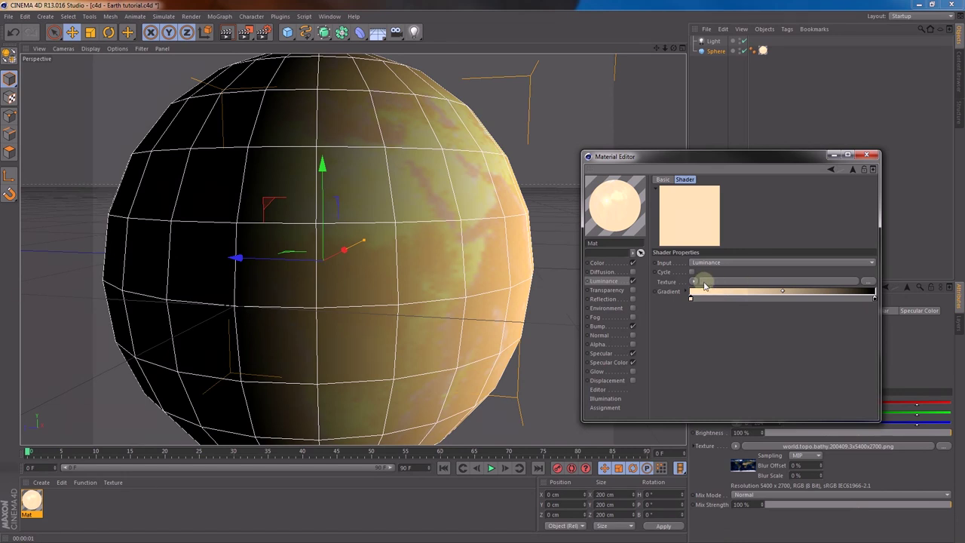
# Load an Effects > Lumas shader as the Colorizer's texture.
pyautogui.click(696, 282)
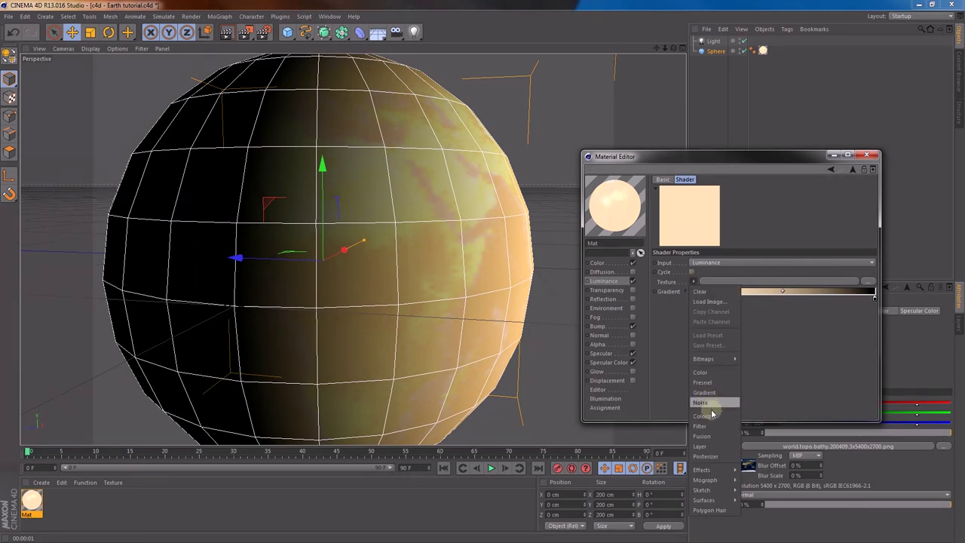
pyautogui.moveTo(713, 469)
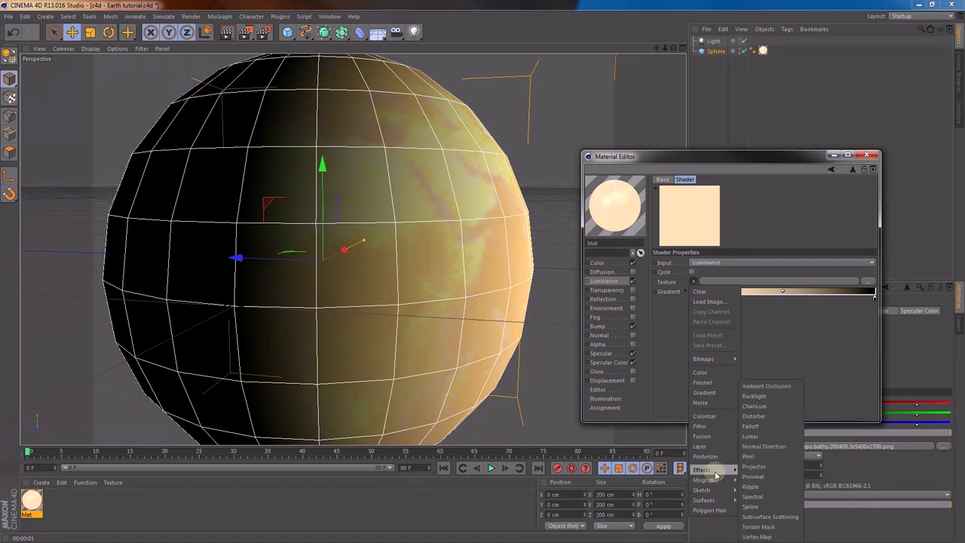
pyautogui.click(752, 436)
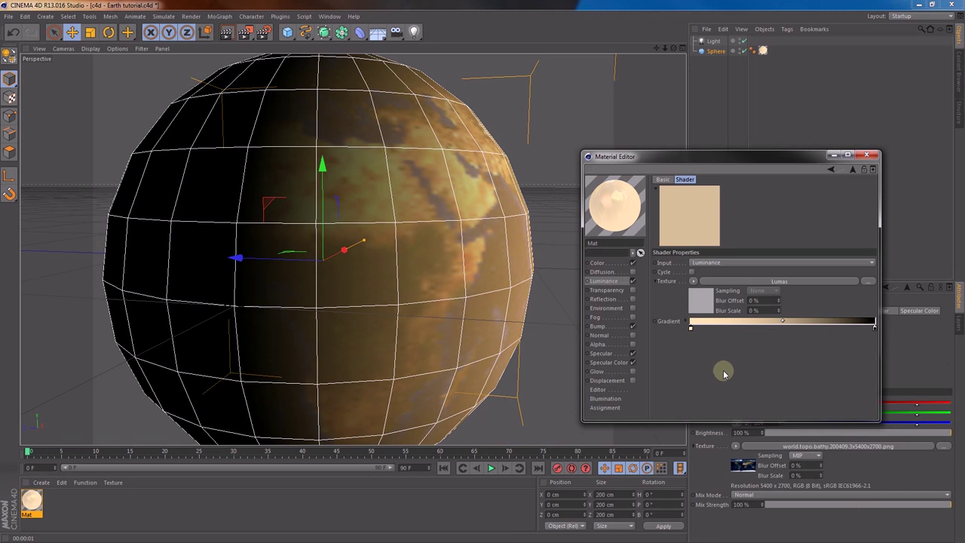
pyautogui.click(743, 282)
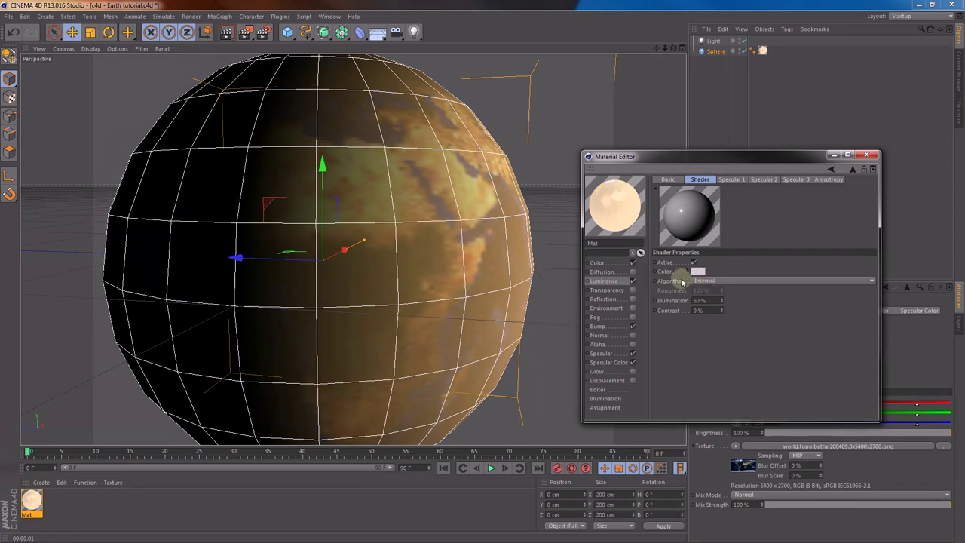
# Set Lumas to Oren Nayar with 200% roughness and 200% illumination.
pyautogui.click(704, 281)
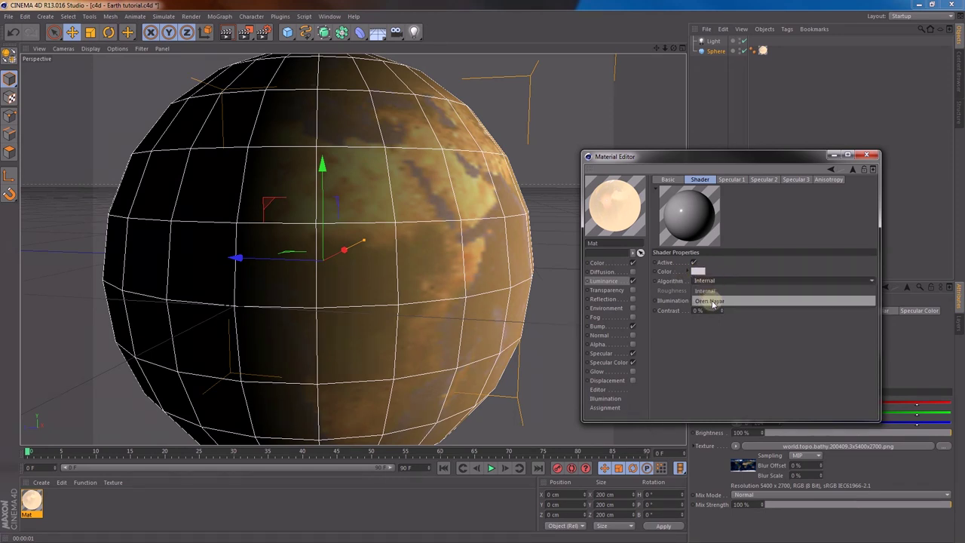
pyautogui.click(725, 301)
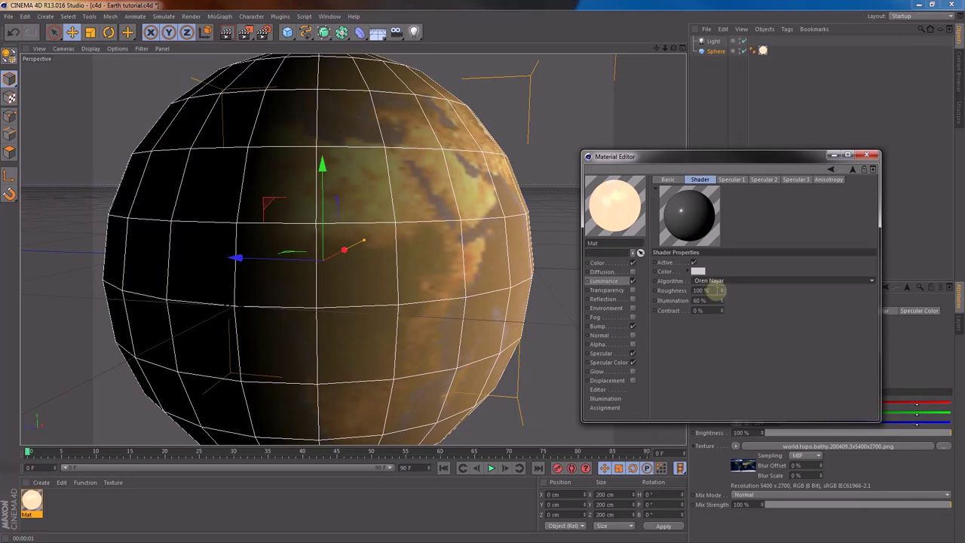
pyautogui.doubleClick(712, 291)
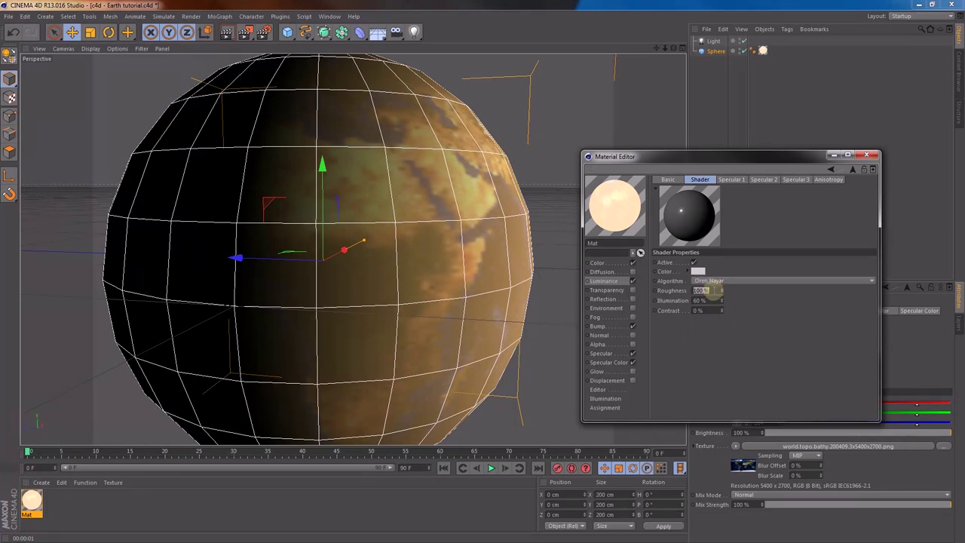
pyautogui.write('200')
pyautogui.press('Return')
pyautogui.doubleClick(712, 300)
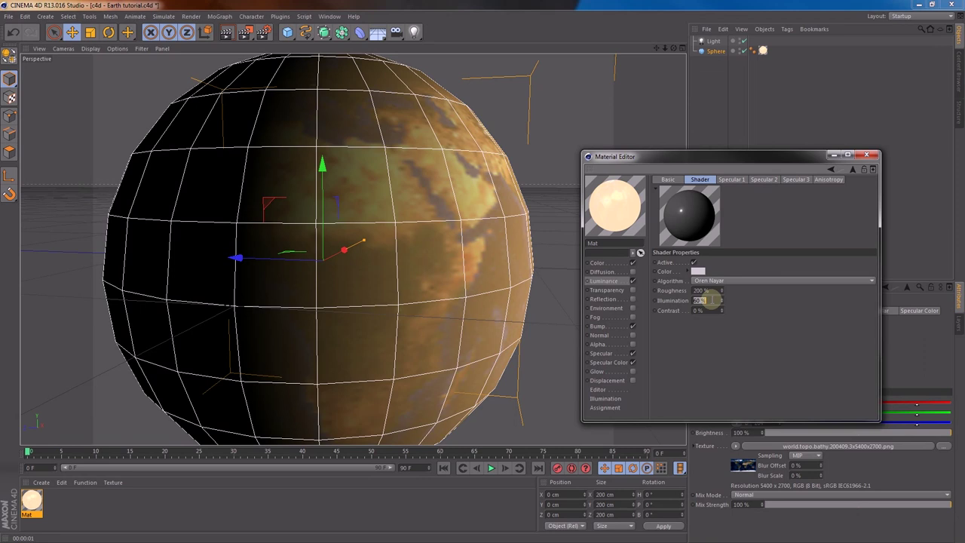
pyautogui.write('0')
pyautogui.press('Return')
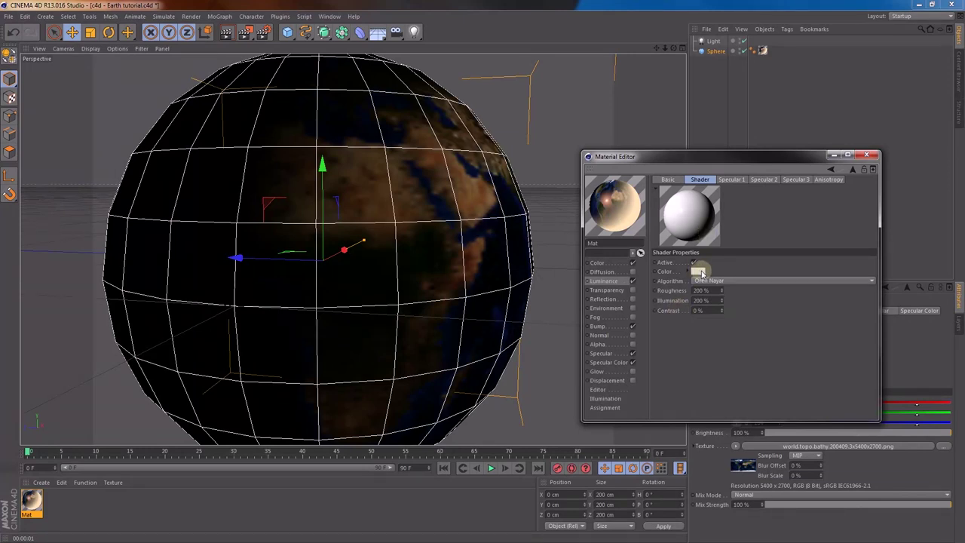
# Set the Lumas shader colour to white.
pyautogui.click(701, 271)
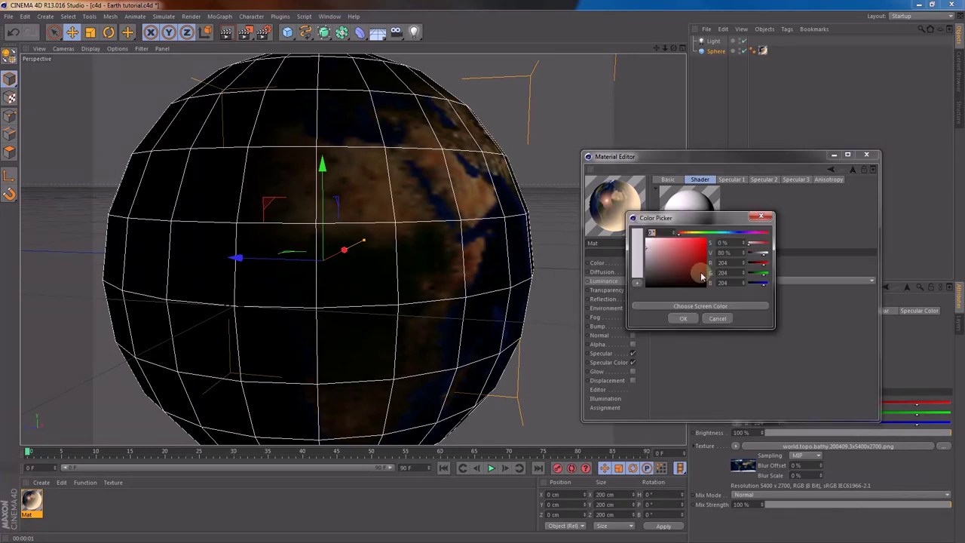
pyautogui.click(683, 318)
pyautogui.moveTo(632, 203); pyautogui.dragTo(617, 224)
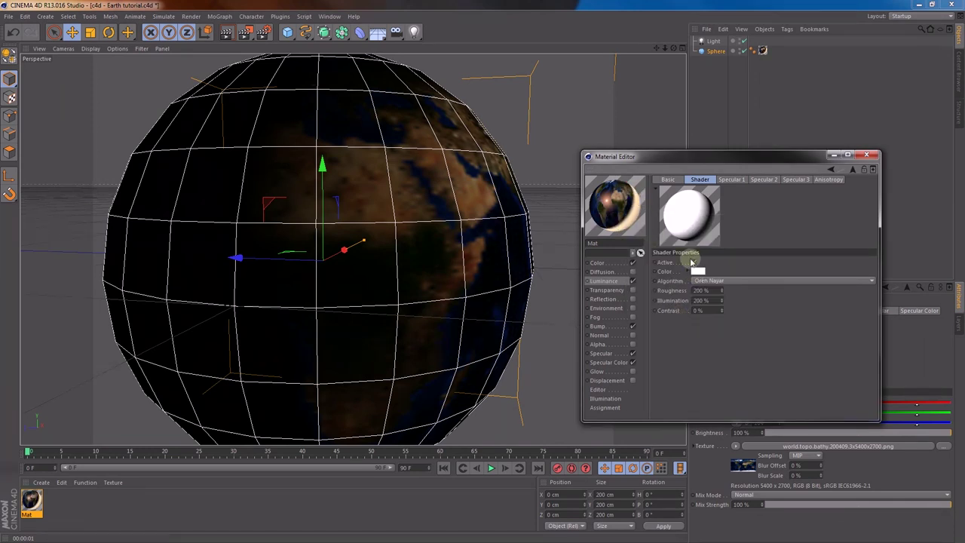
# Turn off the Lumas third specular layer and return to the parent Colorizer.
pyautogui.click(739, 181)
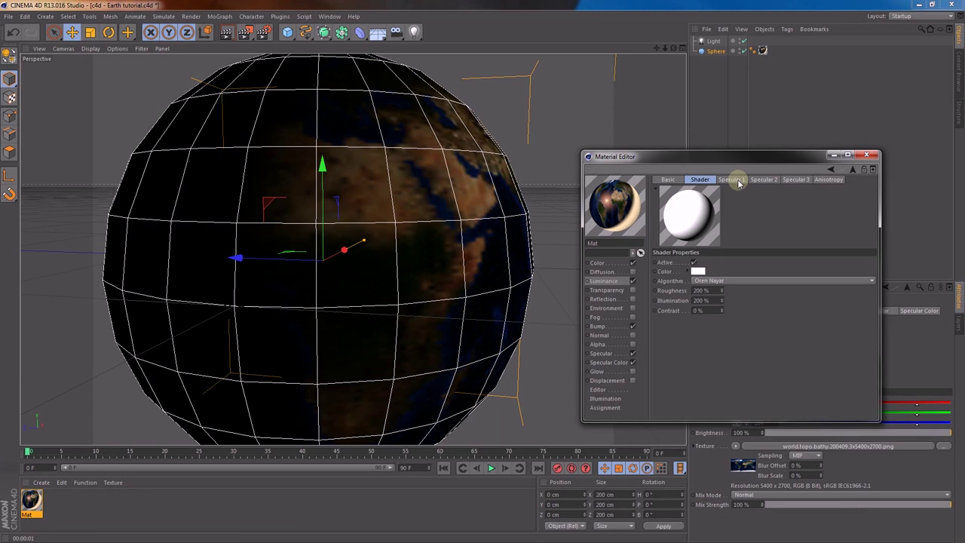
pyautogui.click(684, 263)
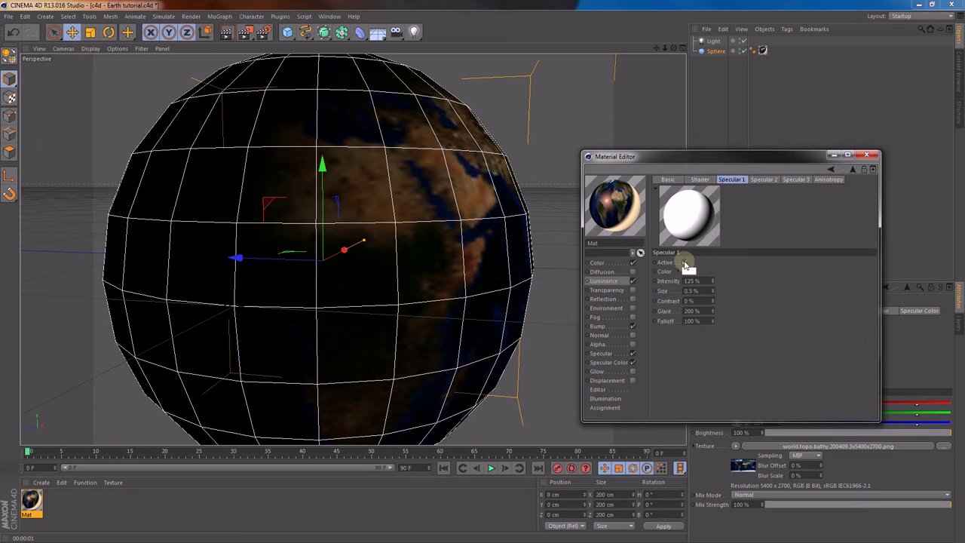
pyautogui.click(758, 184)
pyautogui.click(687, 263)
pyautogui.click(801, 183)
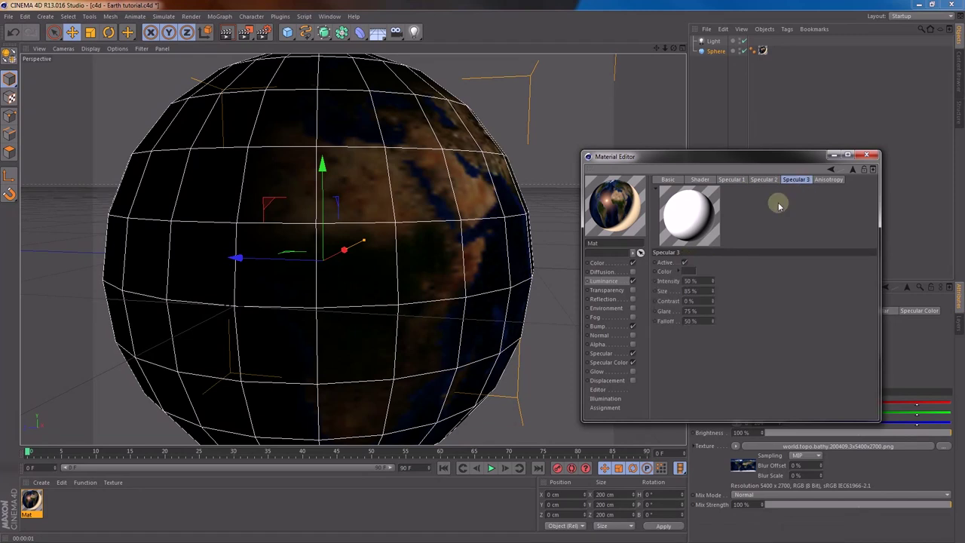
pyautogui.click(686, 262)
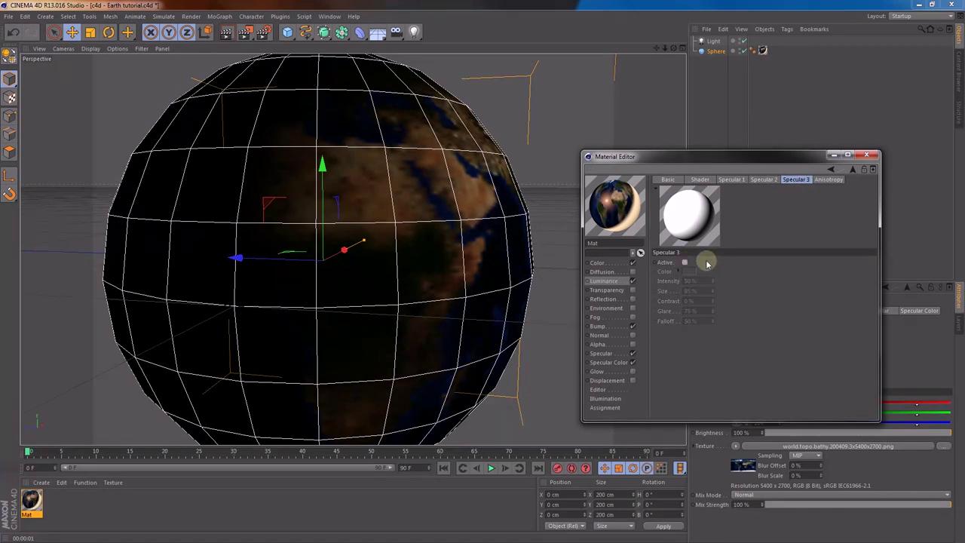
pyautogui.click(701, 179)
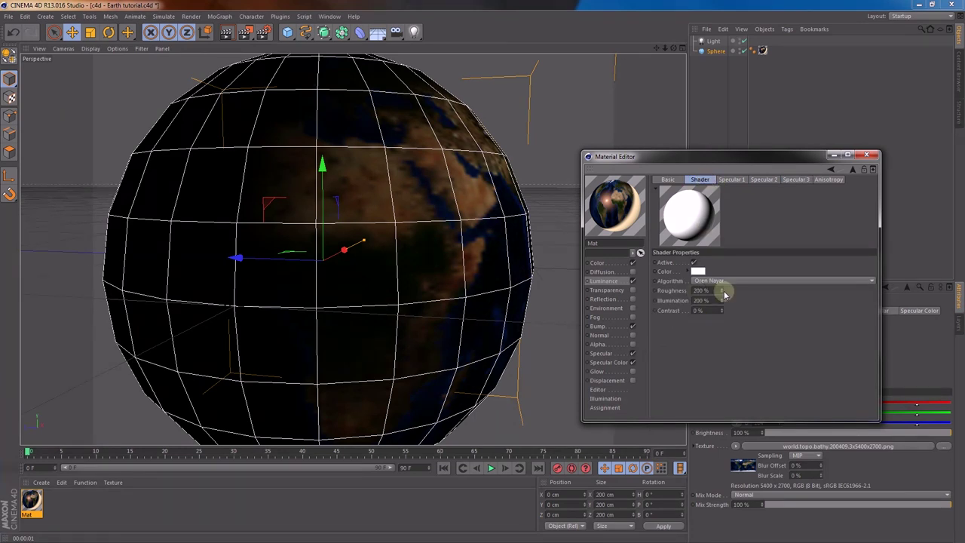
pyautogui.click(854, 171)
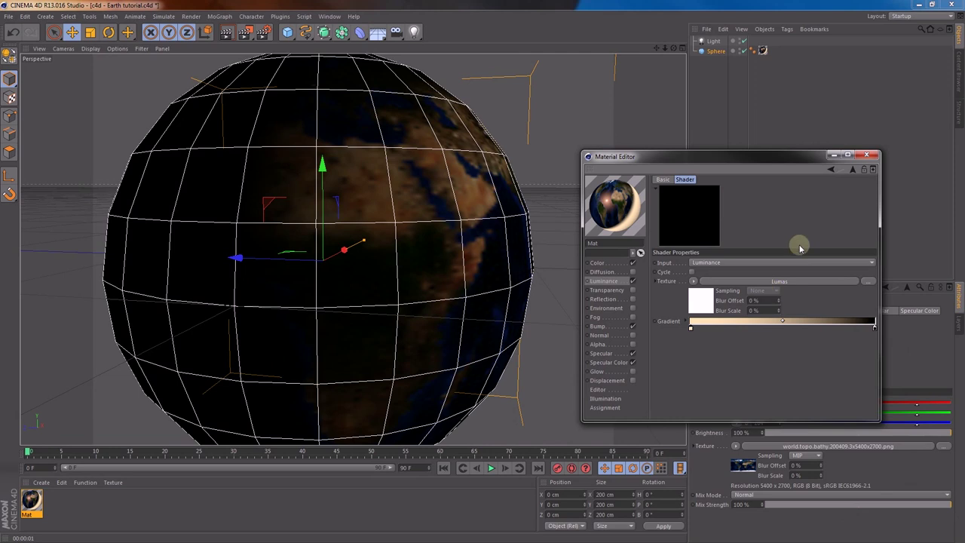
# Load earth_lights_lrg.jpg as the Fusion shader's Base Channel image.
pyautogui.click(853, 170)
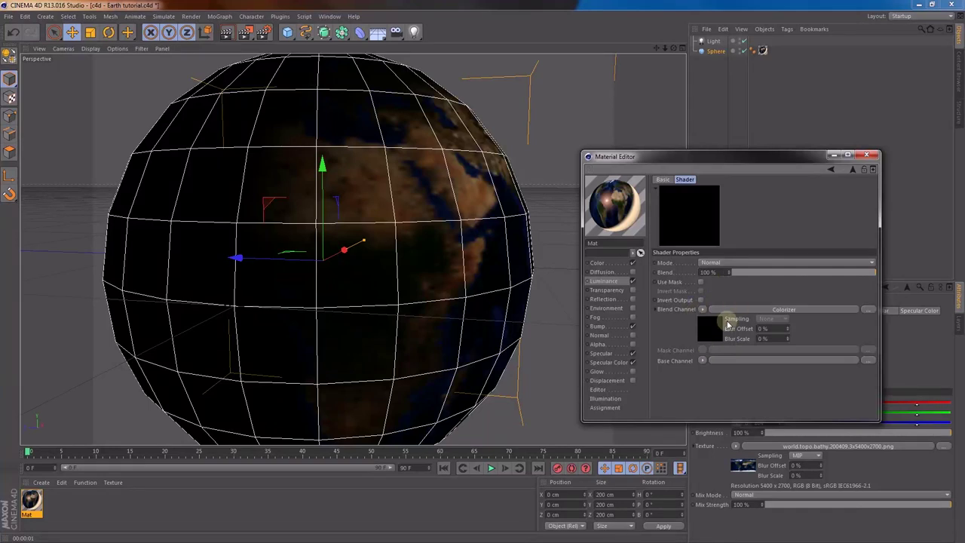
pyautogui.click(702, 361)
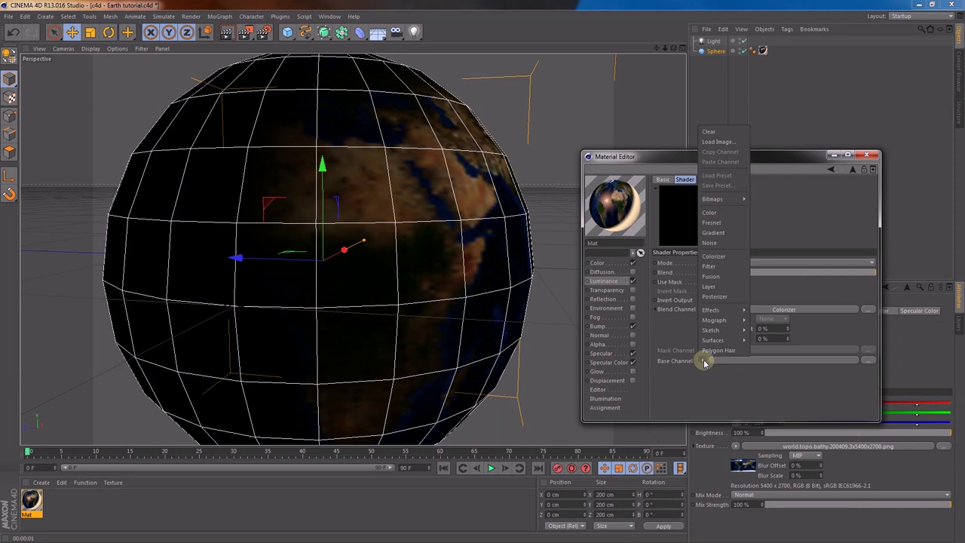
pyautogui.moveTo(728, 315)
pyautogui.click(724, 142)
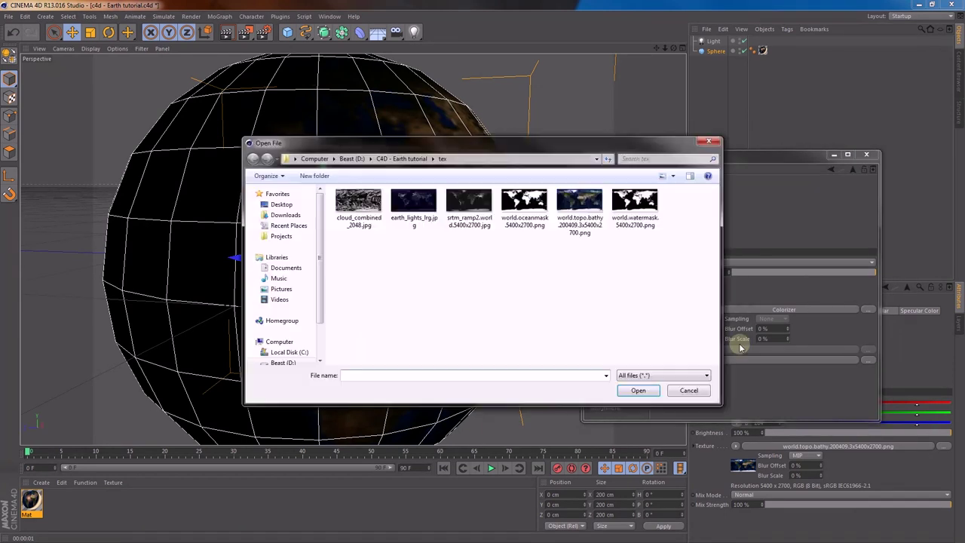
pyautogui.click(414, 213)
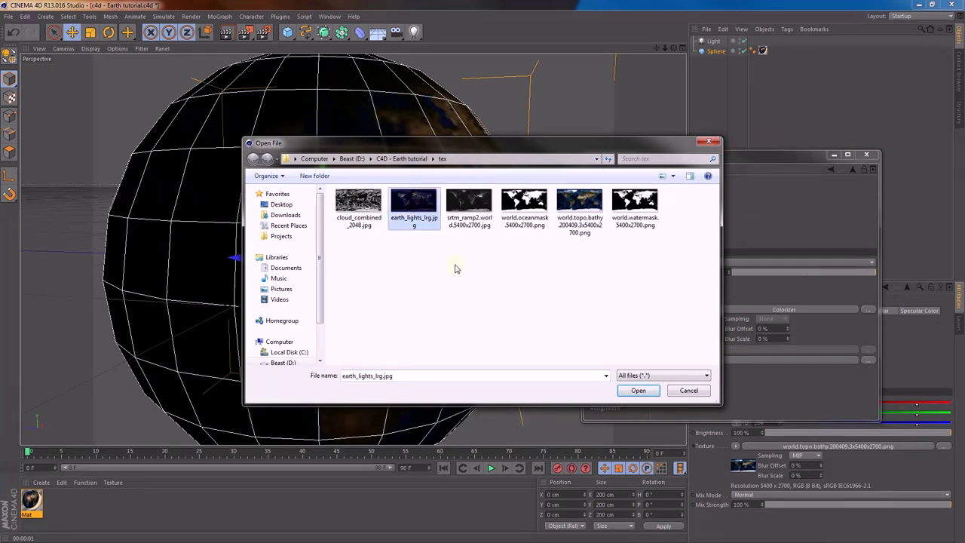
pyautogui.click(641, 391)
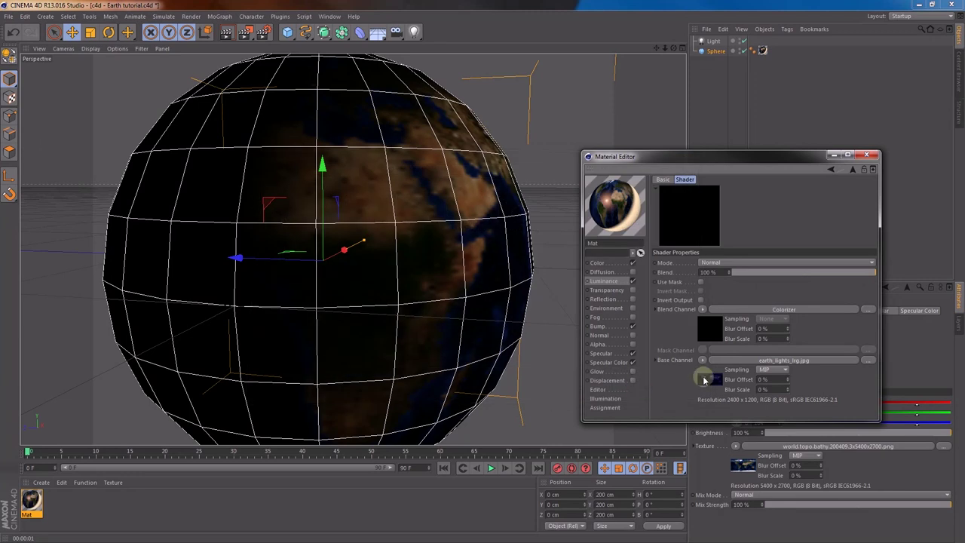
# Set the Fusion blend mode to Multiply and render the view to check the city lights.
pyautogui.click(723, 264)
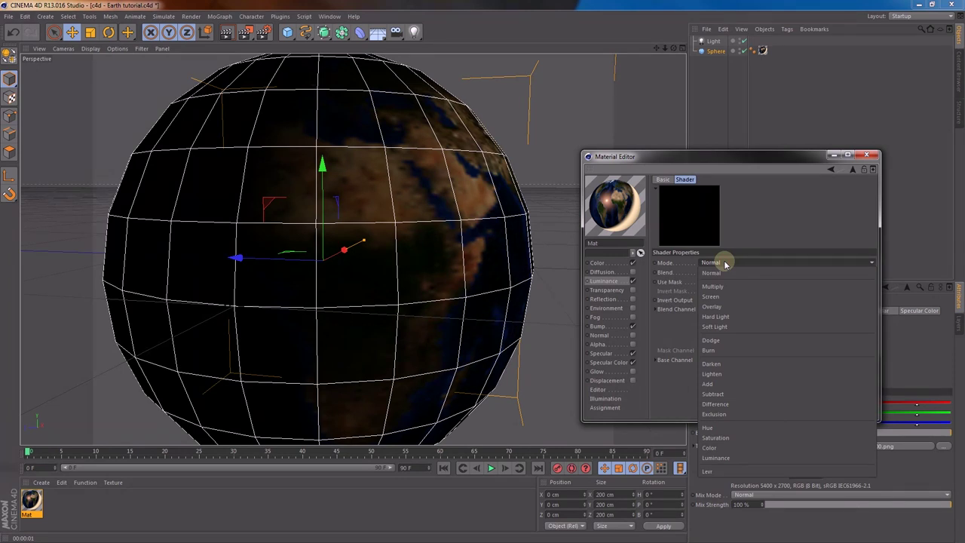
pyautogui.click(726, 287)
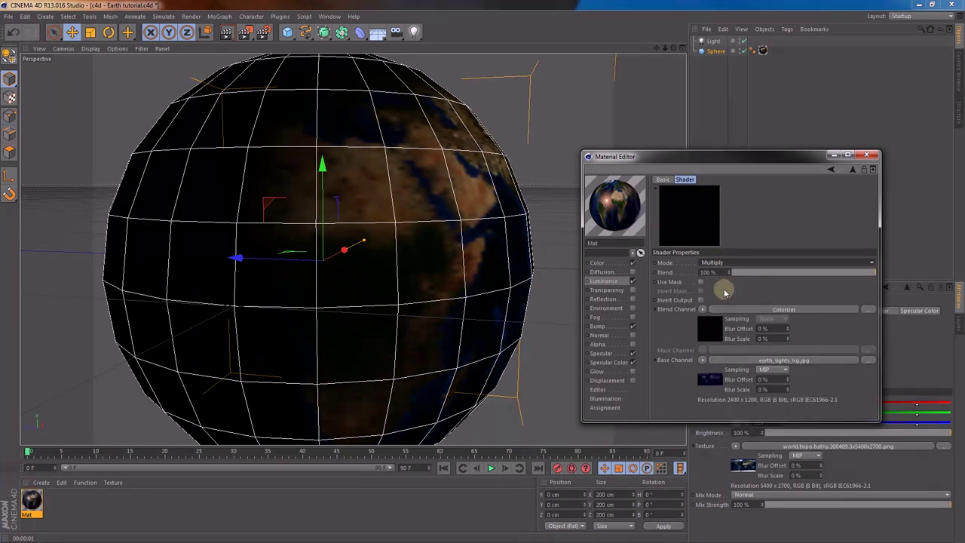
pyautogui.click(228, 33)
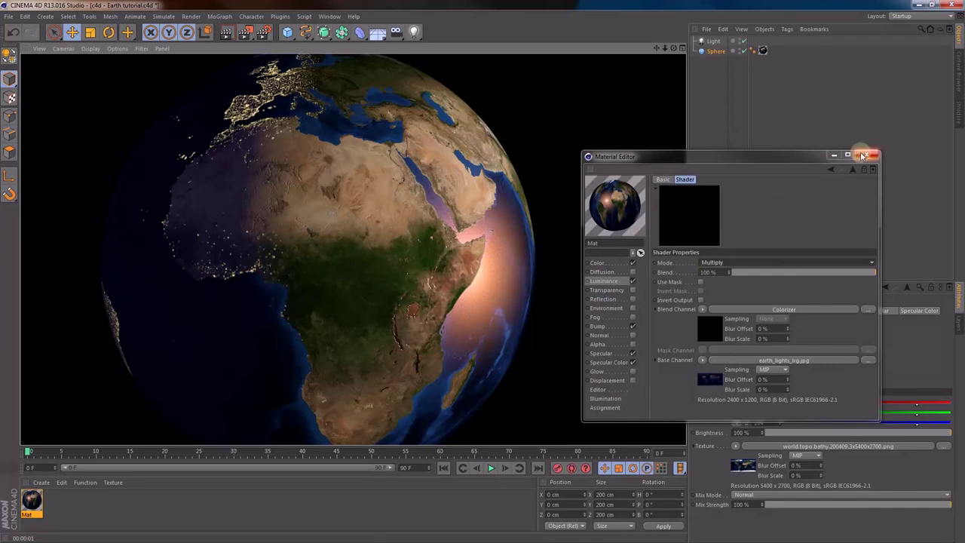
# Review the Color, Luminance, Bump, Specular and Specular Color channels, then close the Material Editor.
pyautogui.click(618, 262)
pyautogui.click(623, 282)
pyautogui.click(614, 325)
pyautogui.click(617, 352)
pyautogui.click(613, 362)
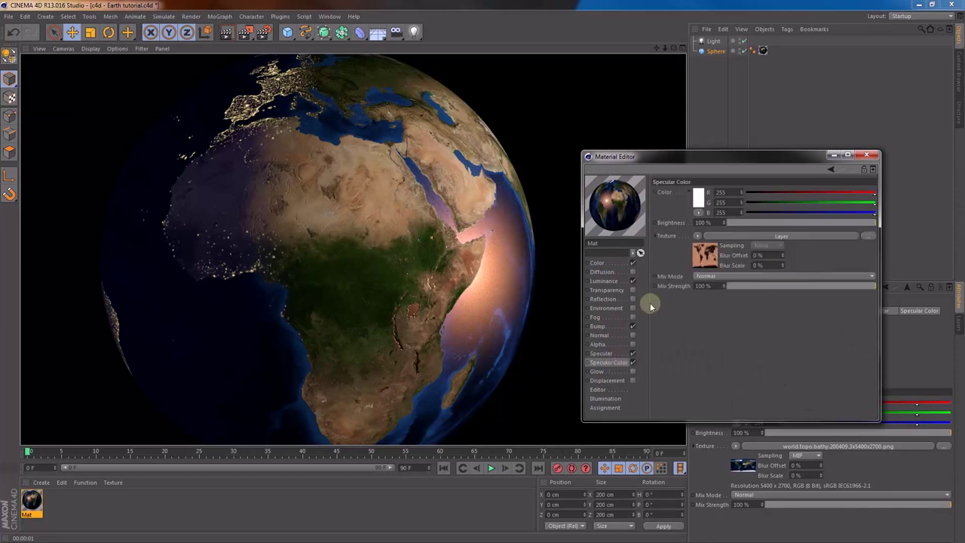
pyautogui.click(866, 154)
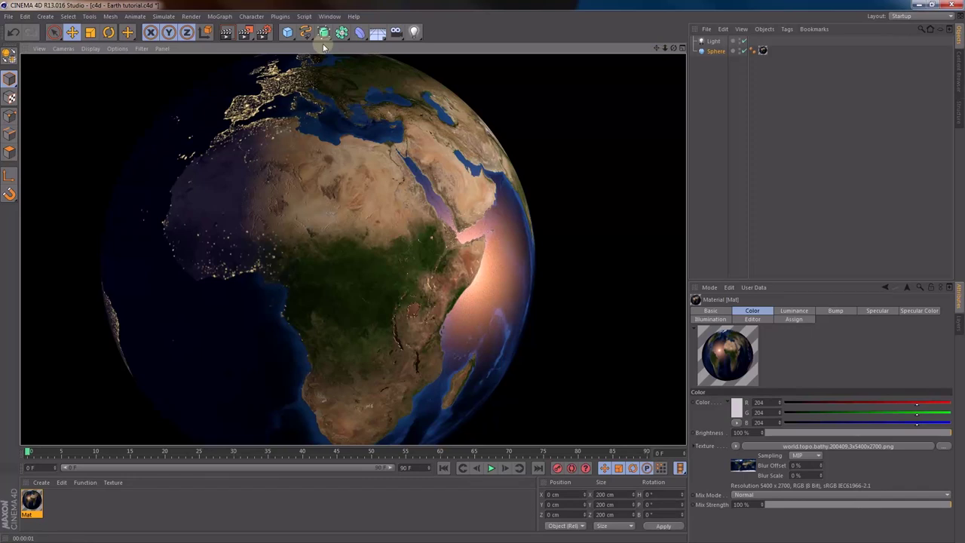
# Copy and paste the Sphere, placing Sphere.1 below Light in the hierarchy.
pyautogui.rightClick(717, 57)
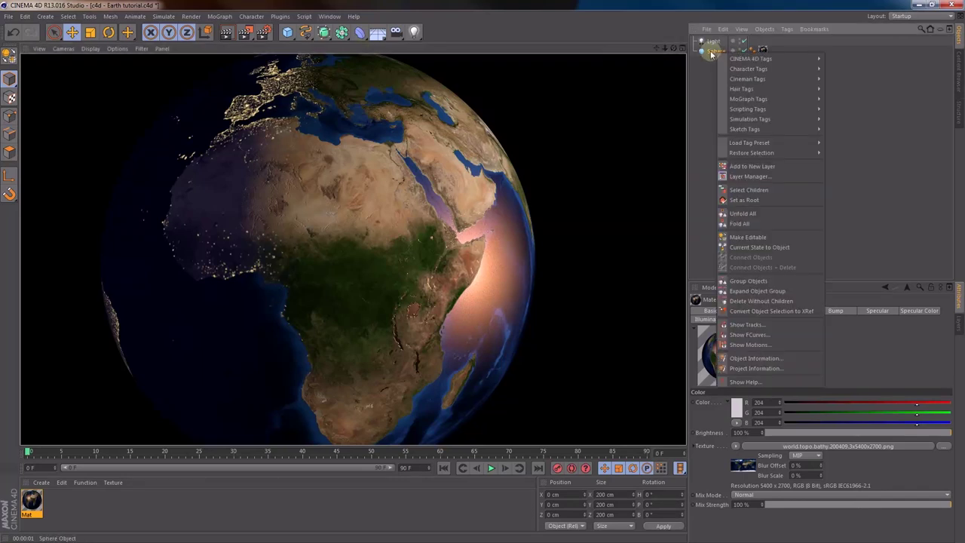
pyautogui.click(708, 52)
pyautogui.click(709, 51)
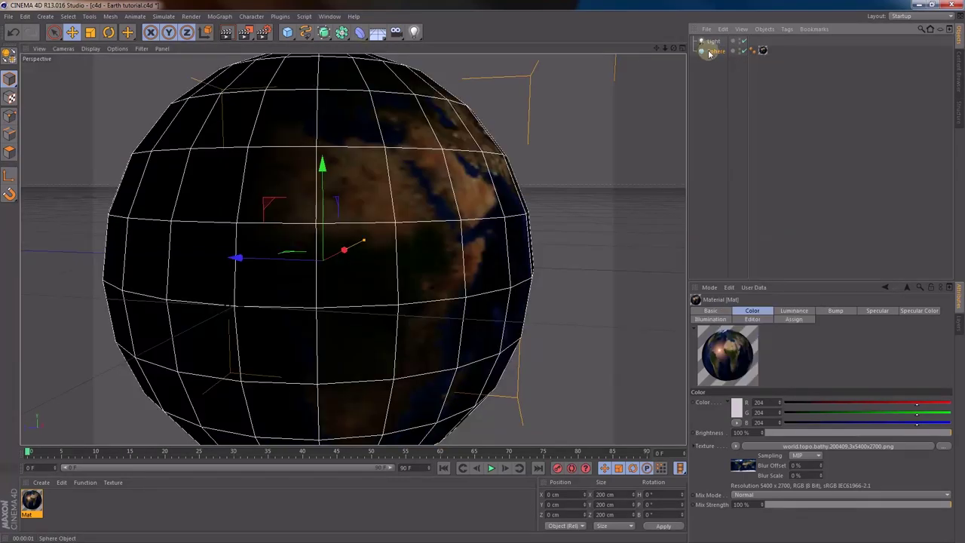
pyautogui.hotkey('ctrl', 'c')
pyautogui.hotkey('ctrl', 'v')
pyautogui.moveTo(724, 58); pyautogui.dragTo(724, 56)
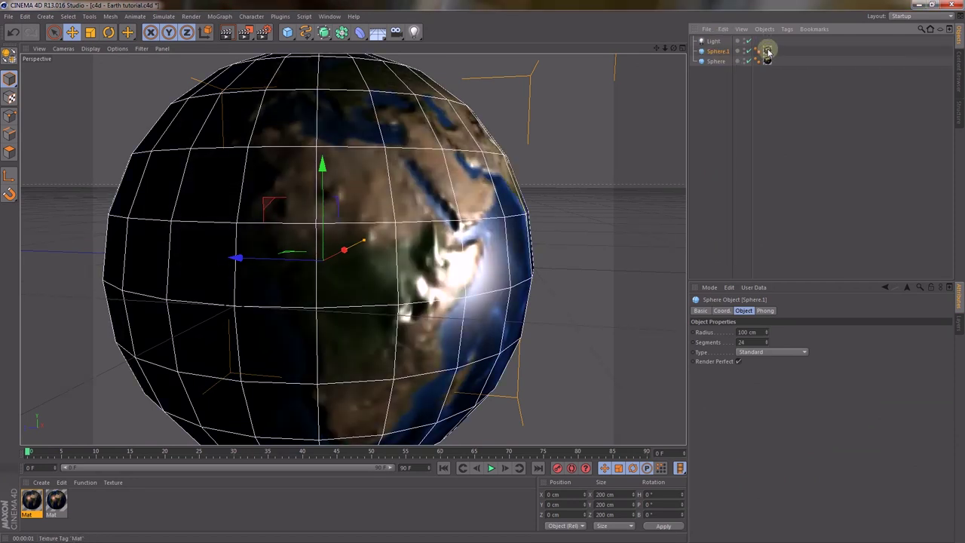
# Remove Sphere.1's texture tag and set its radius to 100.5 cm.
pyautogui.click(768, 49)
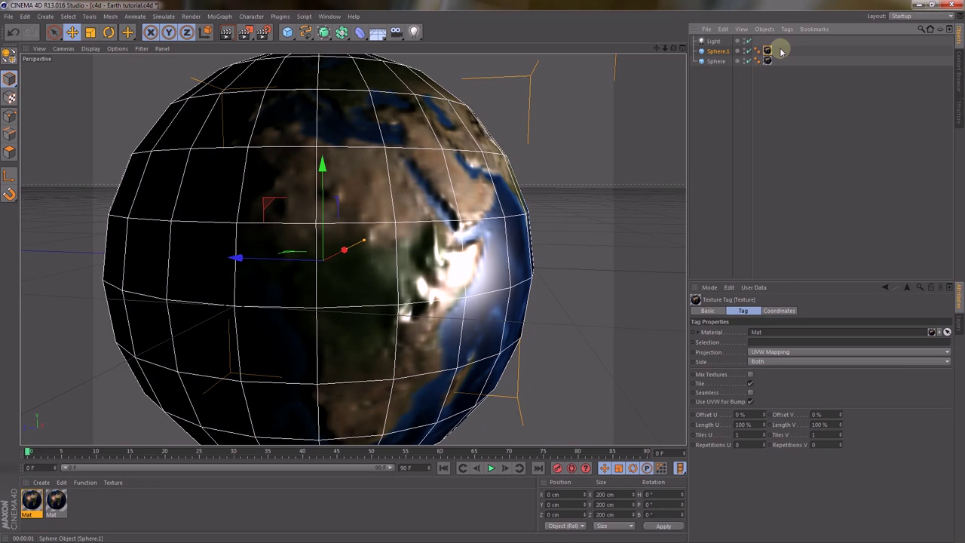
pyautogui.press('Delete')
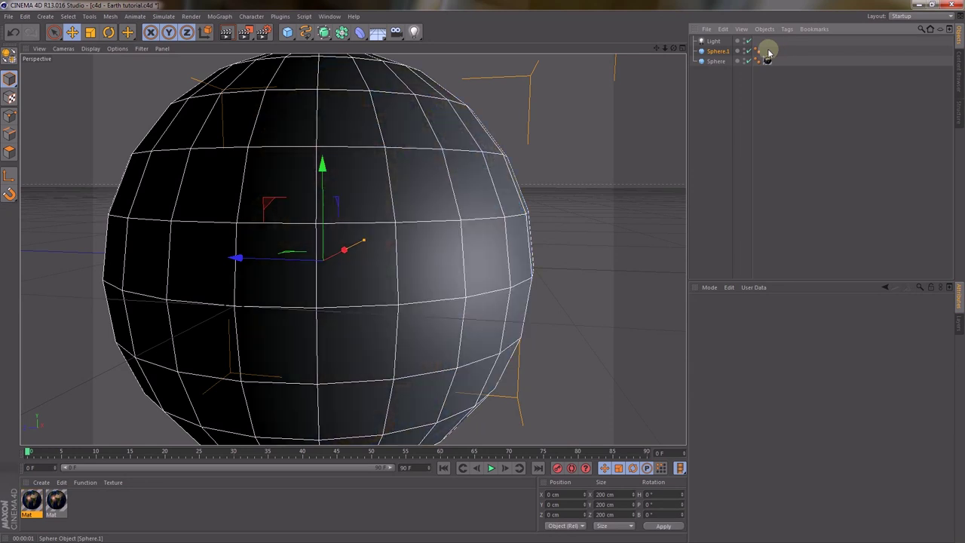
pyautogui.click(718, 51)
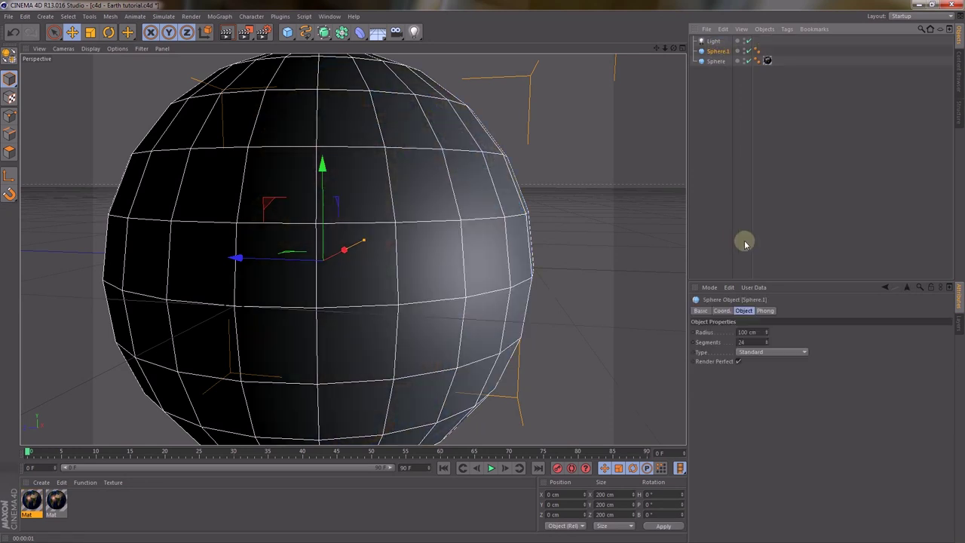
pyautogui.click(749, 332)
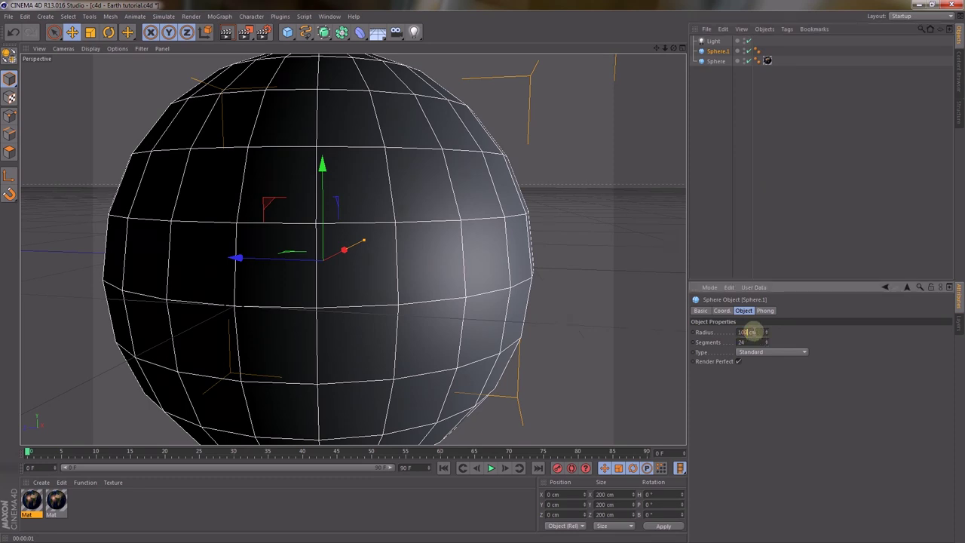
pyautogui.write('100.5')
pyautogui.press('Return')
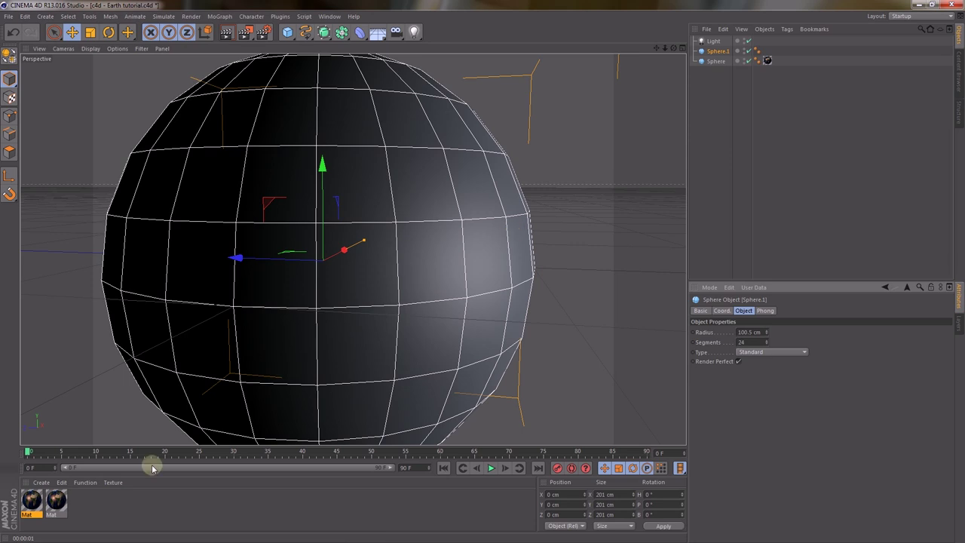
# Delete the duplicated Mat material.
pyautogui.click(34, 503)
pyautogui.press('Delete')
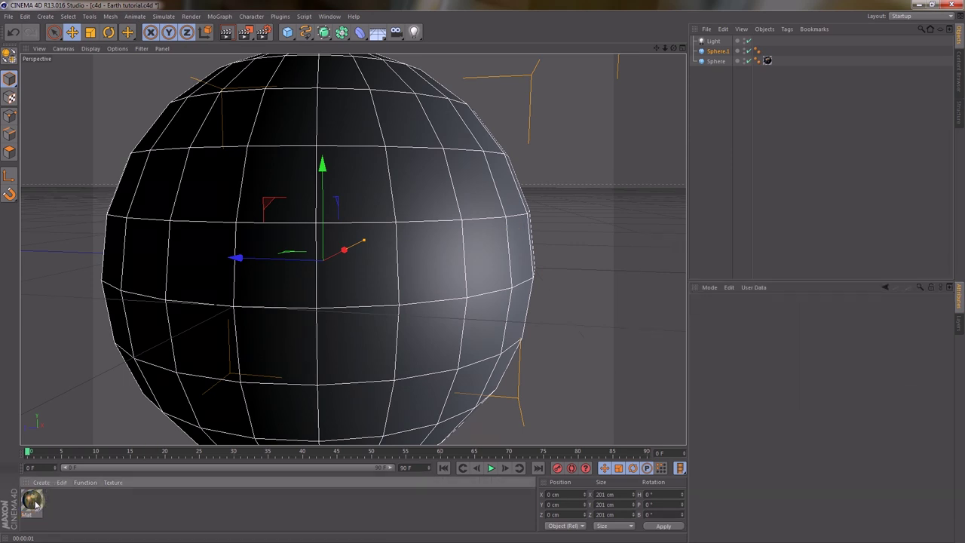
pyautogui.click(88, 513)
# Create a new material Mat.1 and make its colour pure white.
pyautogui.click(55, 500)
pyautogui.click(65, 503)
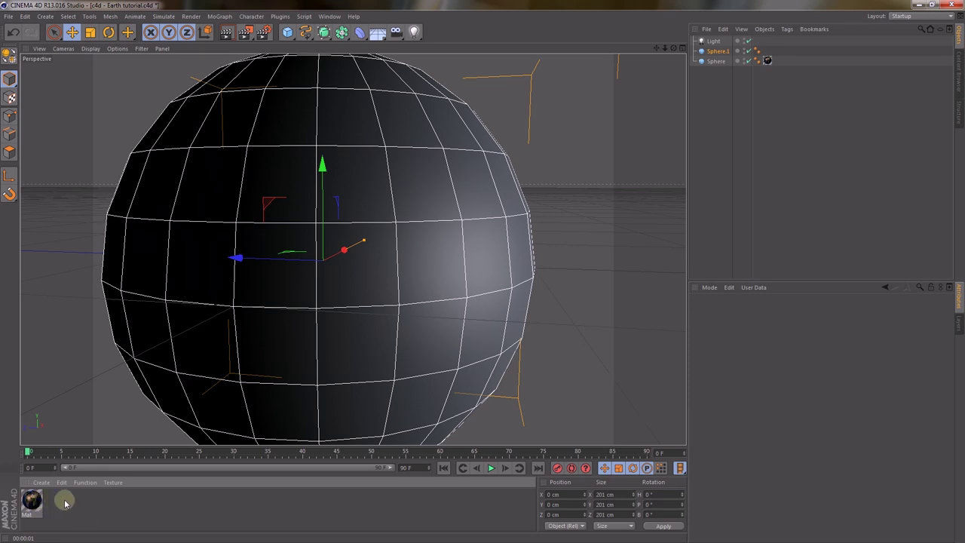
pyautogui.doubleClick(65, 503)
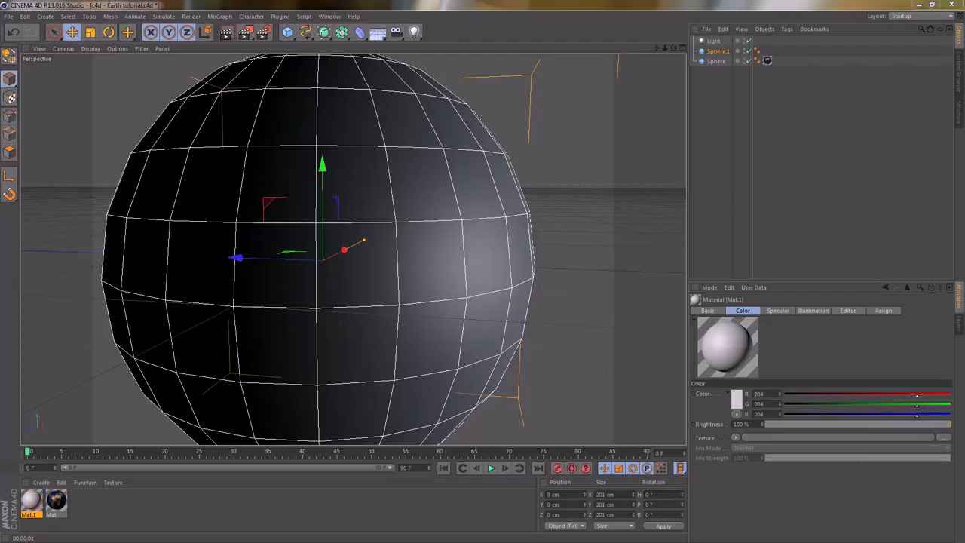
pyautogui.doubleClick(30, 499)
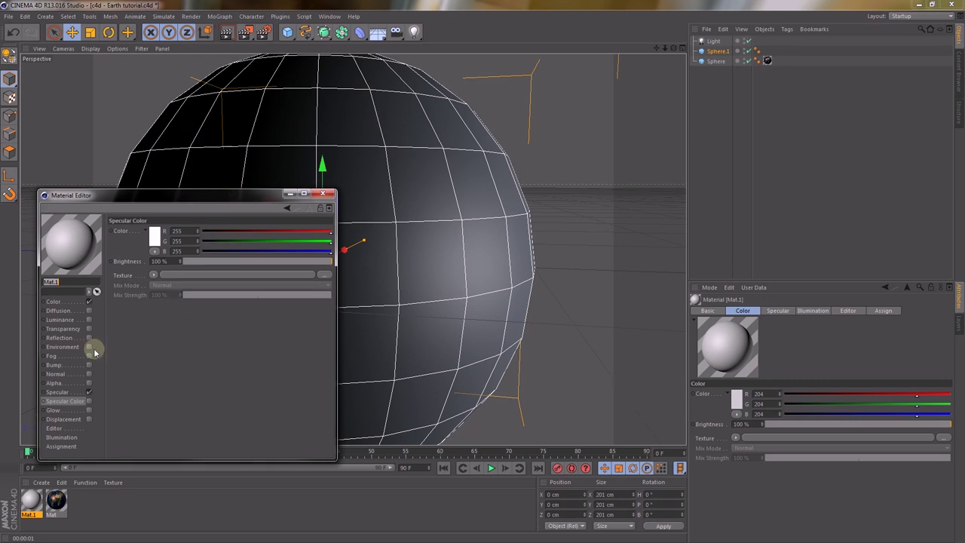
pyautogui.click(77, 303)
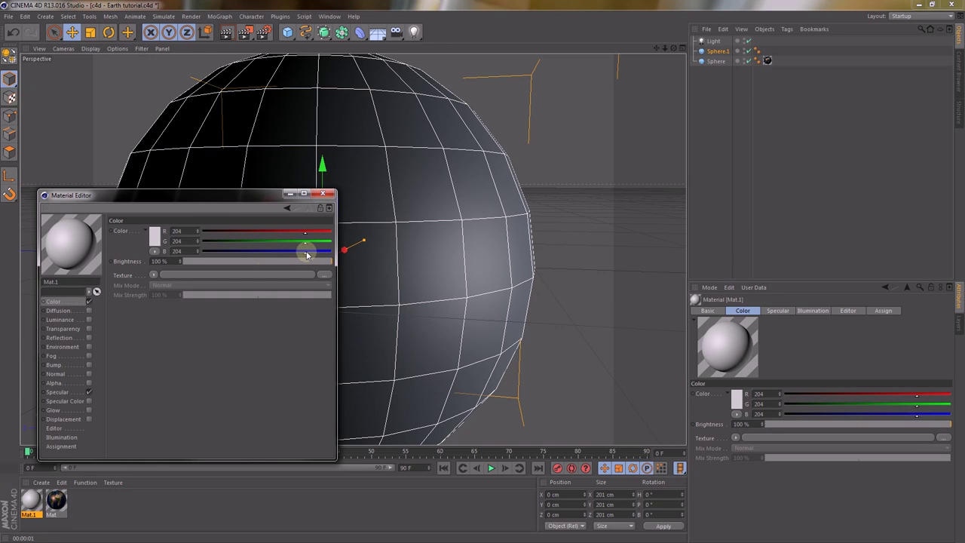
pyautogui.moveTo(307, 252); pyautogui.dragTo(341, 235)
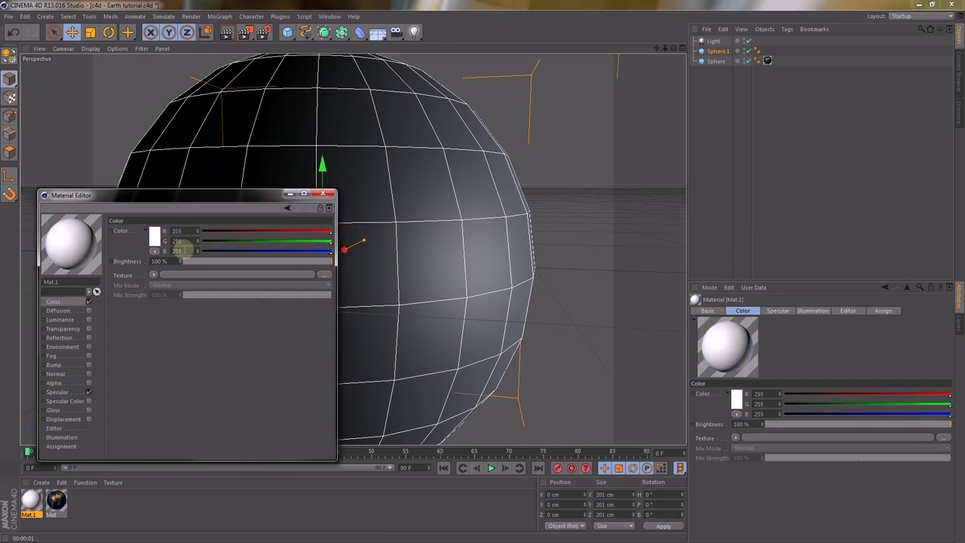
# Turn off Mat.1's Specular, enable Alpha, and browse for an alpha texture.
pyautogui.click(89, 393)
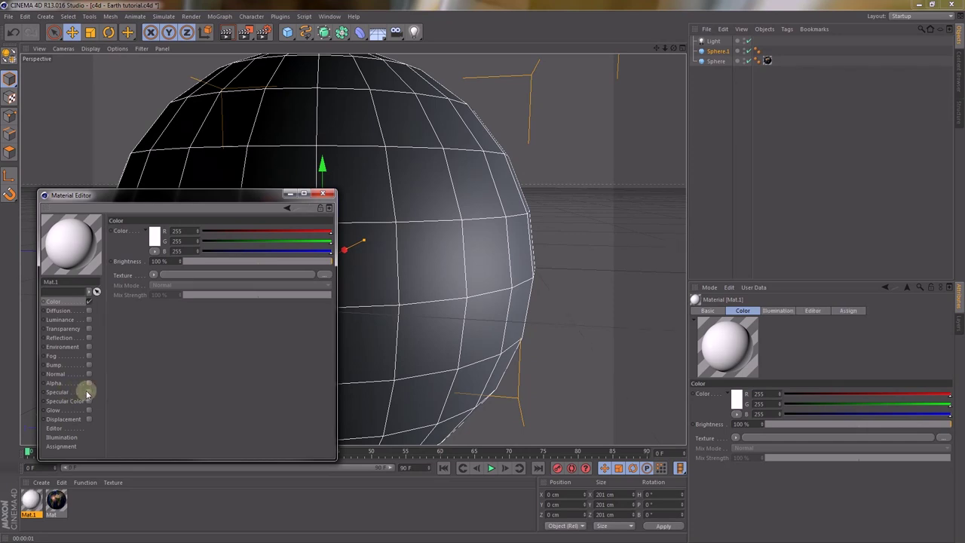
pyautogui.click(89, 384)
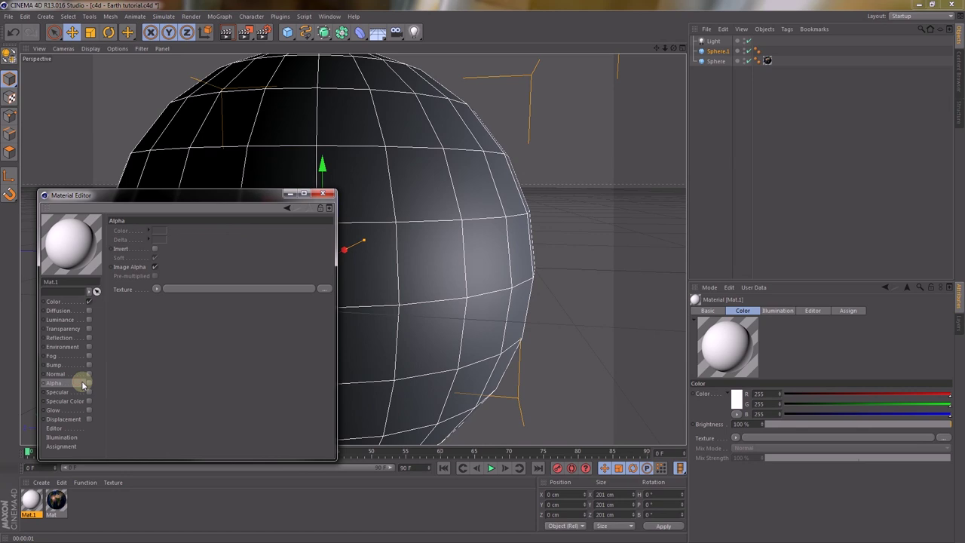
pyautogui.click(175, 291)
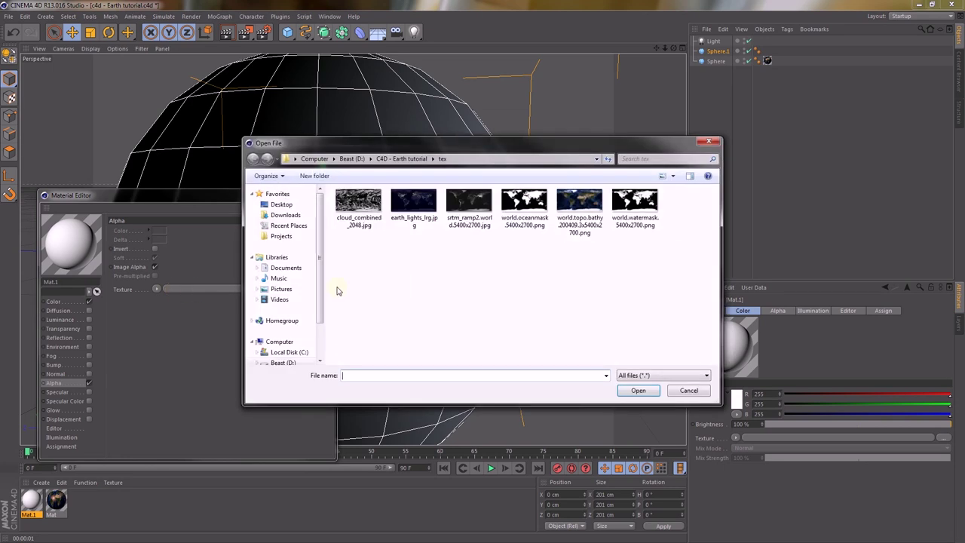
# Load cloud_combined_2048.jpg as Mat.1's alpha and drag Mat.1 into the scene.
pyautogui.click(357, 219)
pyautogui.click(626, 393)
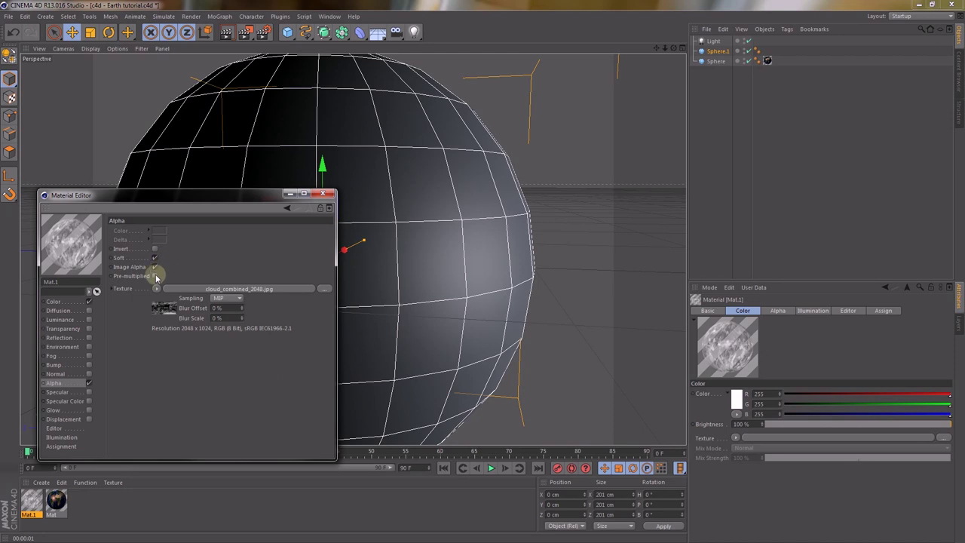
pyautogui.moveTo(90, 255); pyautogui.dragTo(381, 153)
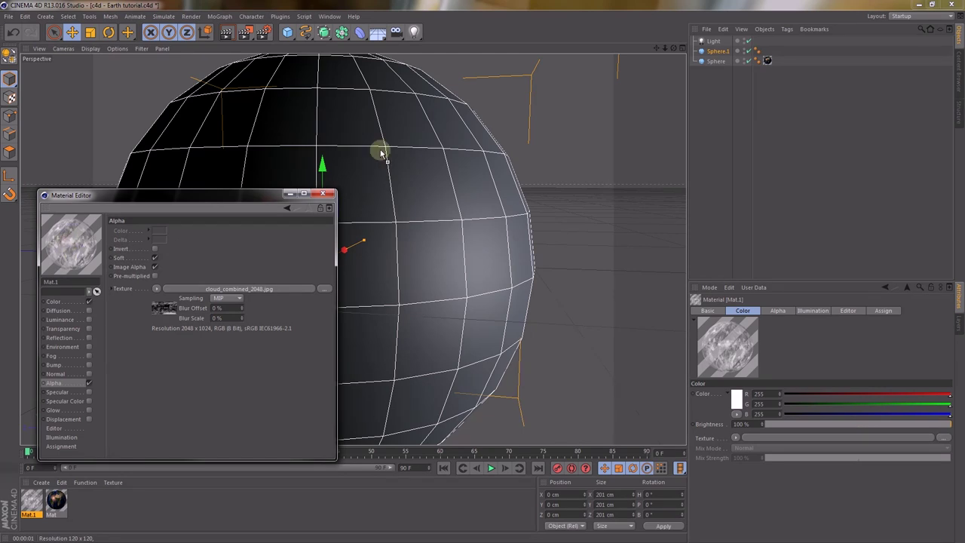
pyautogui.moveTo(381, 153); pyautogui.dragTo(381, 184)
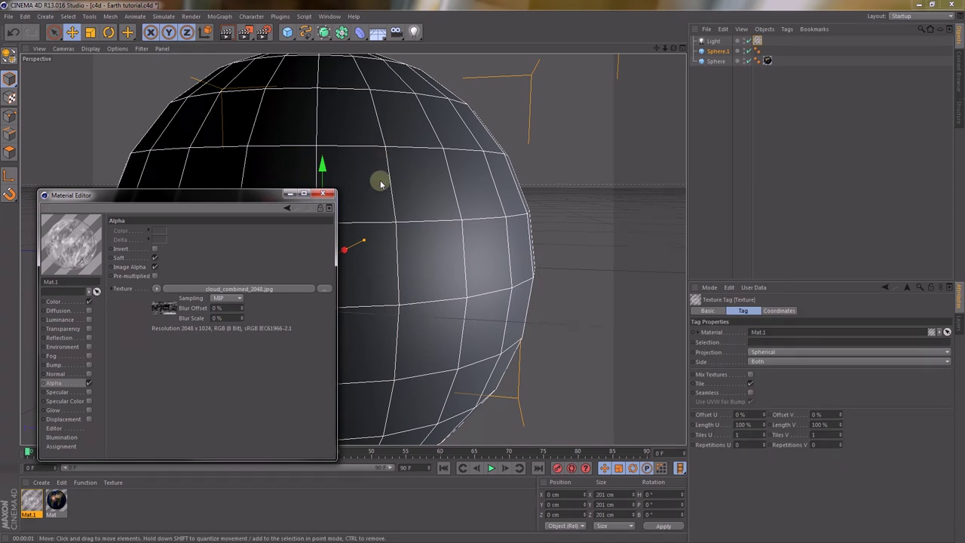
# Put the Mat.1 cloud texture tag on Sphere.1 and render to preview the white clouds.
pyautogui.moveTo(768, 60); pyautogui.dragTo(768, 51)
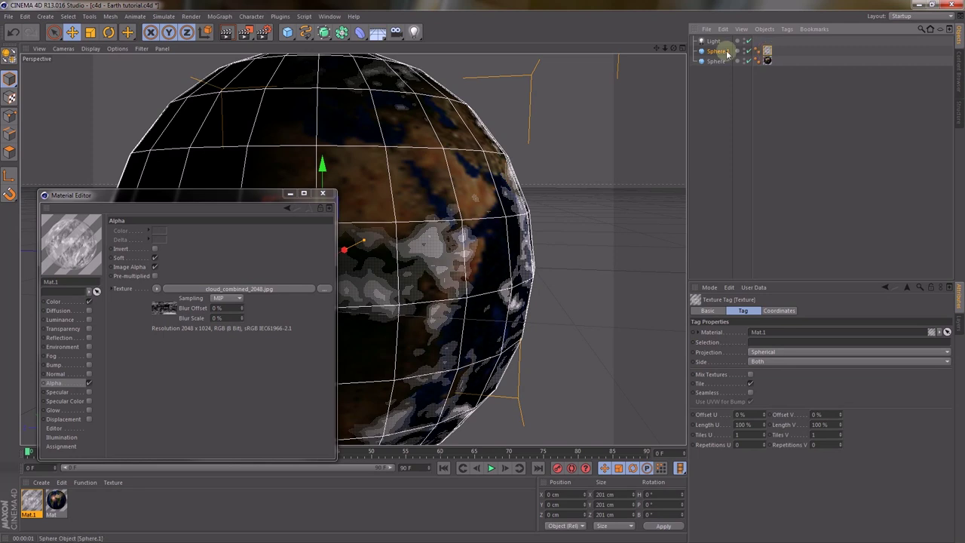
pyautogui.moveTo(177, 204); pyautogui.dragTo(768, 172)
pyautogui.click(228, 32)
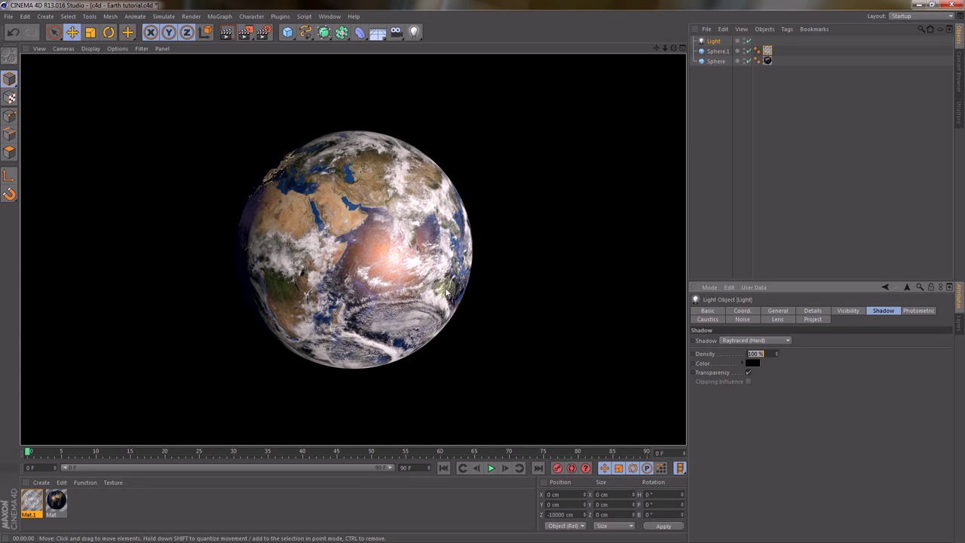
pyautogui.click(720, 52)
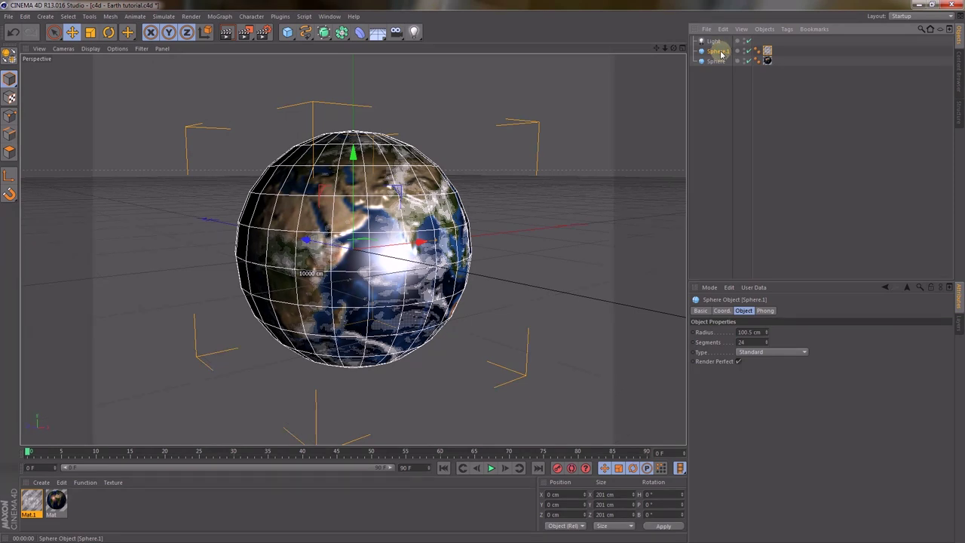
# Duplicate Sphere.1 as Sphere.2, remove its texture tag and place it below Light.
pyautogui.moveTo(720, 52)
pyautogui.keyDown('ctrl'); pyautogui.mouseDown()
pyautogui.moveTo(727, 60)
pyautogui.moveTo(730, 39)
pyautogui.mouseUp(); pyautogui.keyUp('ctrl')
pyautogui.click(768, 41)
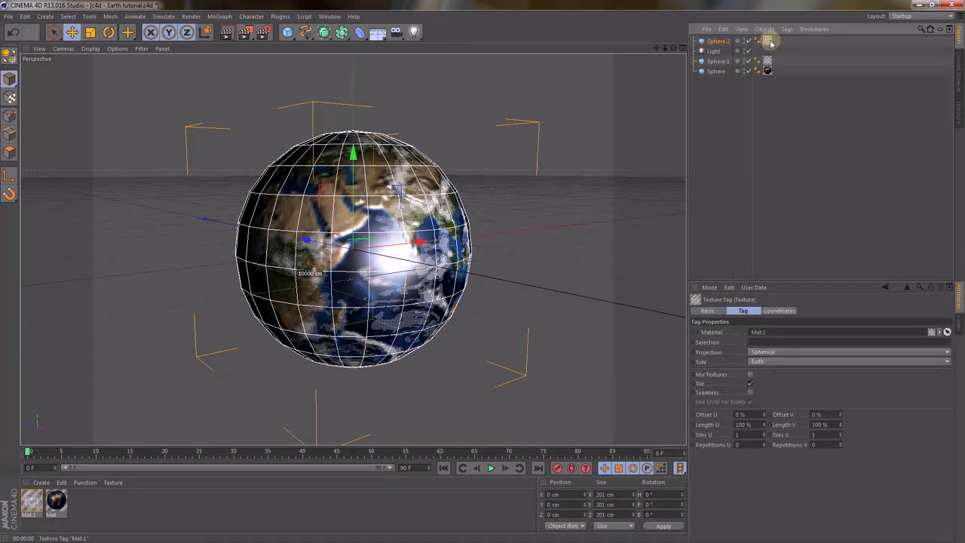
pyautogui.press('Delete')
pyautogui.moveTo(727, 44); pyautogui.dragTo(724, 56)
# Set Sphere.2's radius to 101 cm and create a new material, Mat.2.
pyautogui.doubleClick(747, 333)
pyautogui.write('101')
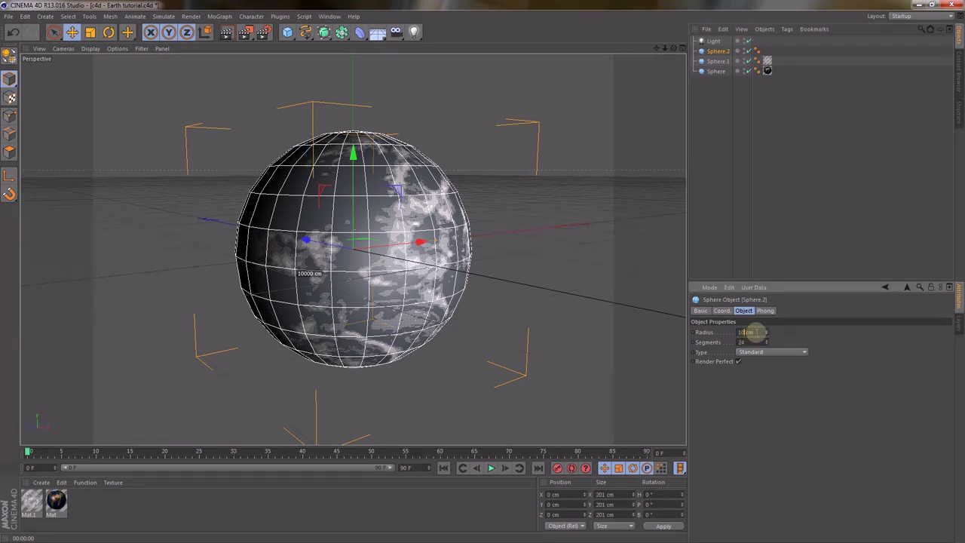
pyautogui.write('1')
pyautogui.press('Return')
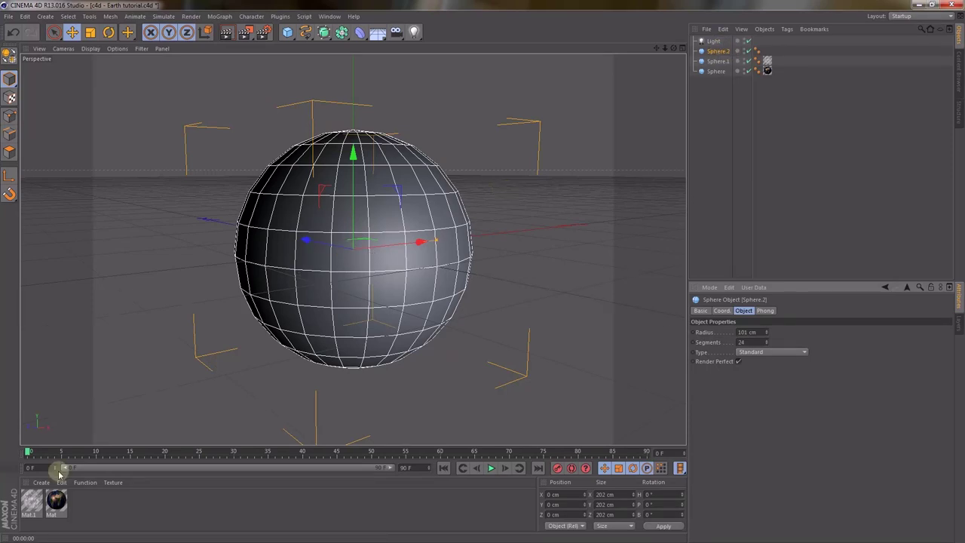
pyautogui.doubleClick(87, 502)
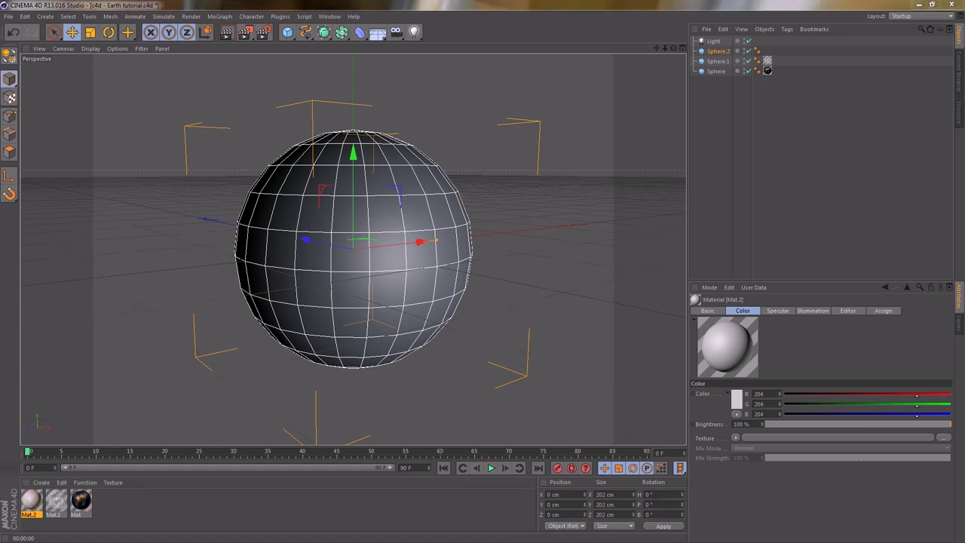
# Turn off Mat.2's Color and Specular channels and enable its Luminance and Alpha channels.
pyautogui.doubleClick(31, 500)
pyautogui.moveTo(146, 158); pyautogui.dragTo(151, 173)
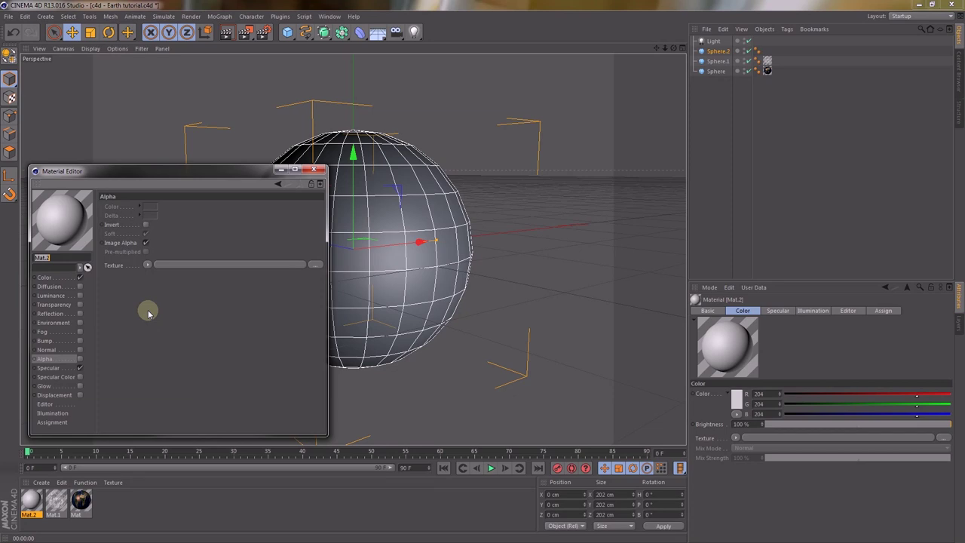
pyautogui.click(79, 278)
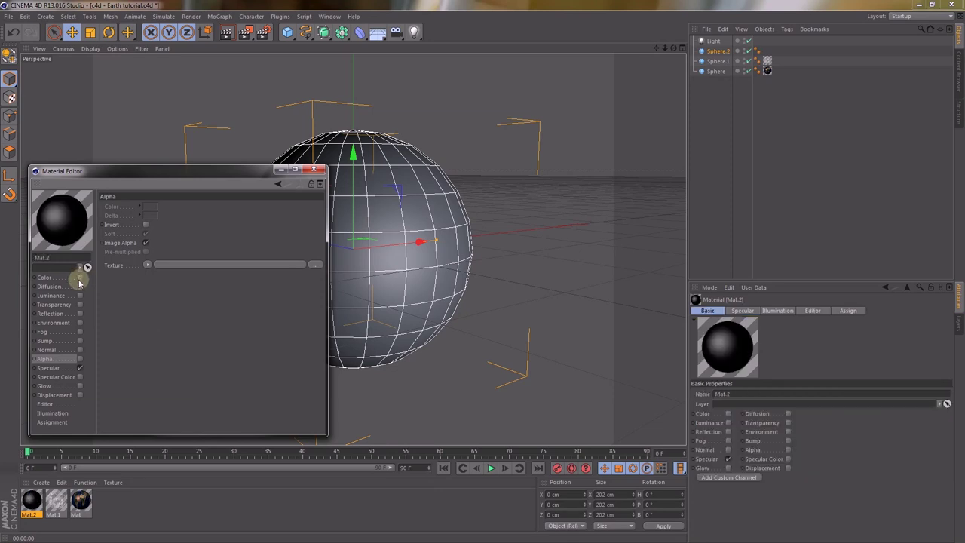
pyautogui.click(79, 368)
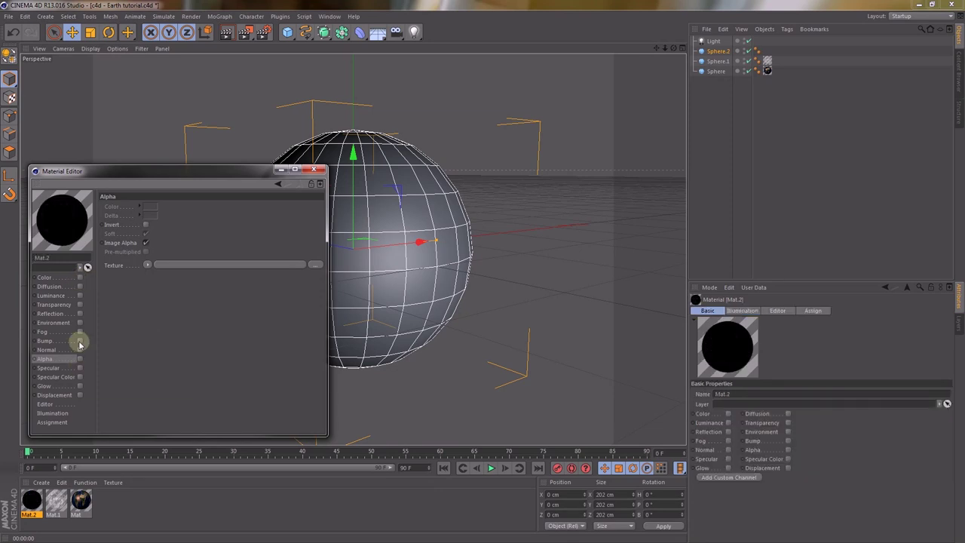
pyautogui.click(67, 296)
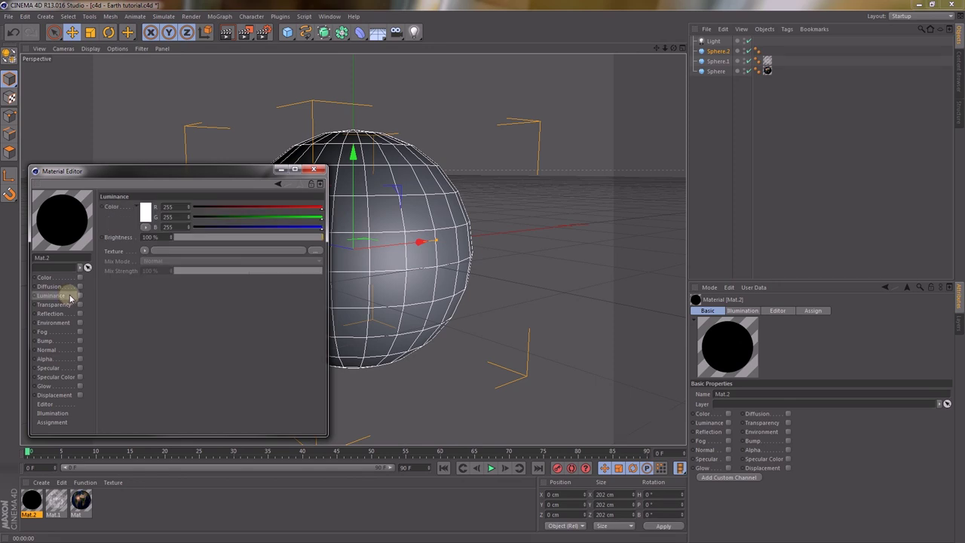
pyautogui.click(80, 296)
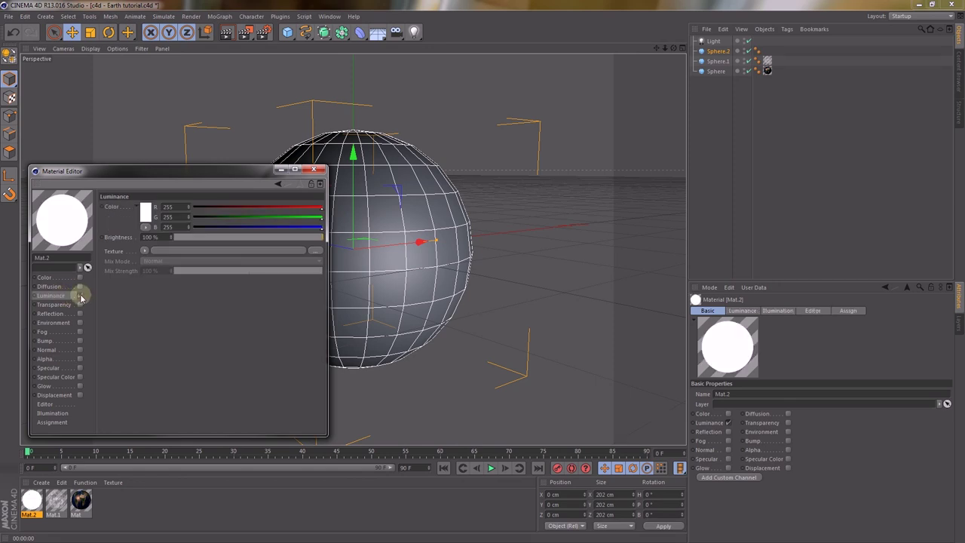
pyautogui.click(76, 360)
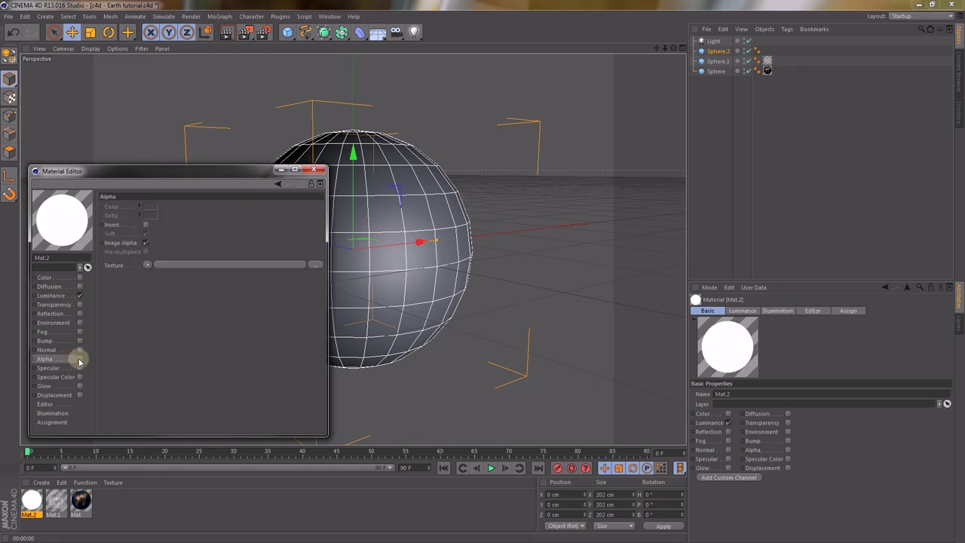
pyautogui.click(80, 359)
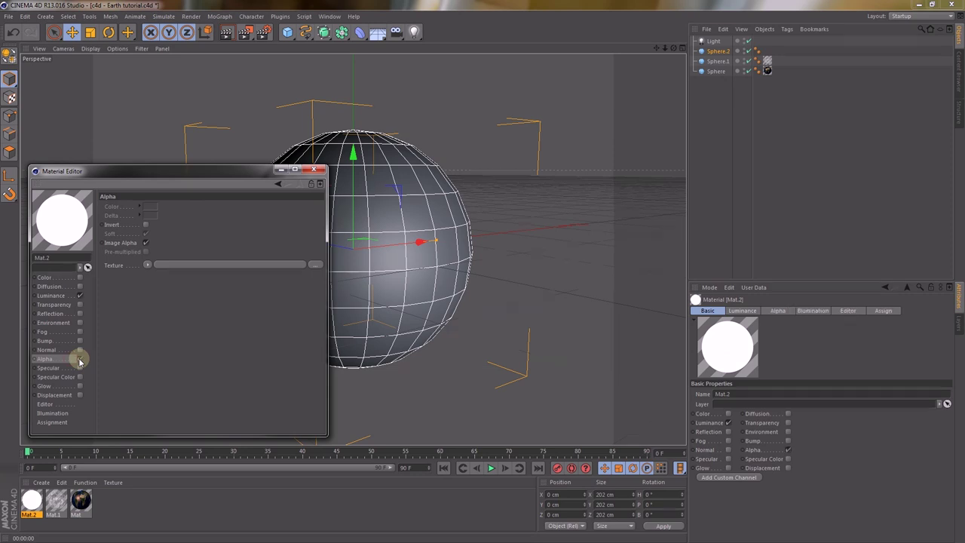
pyautogui.click(66, 299)
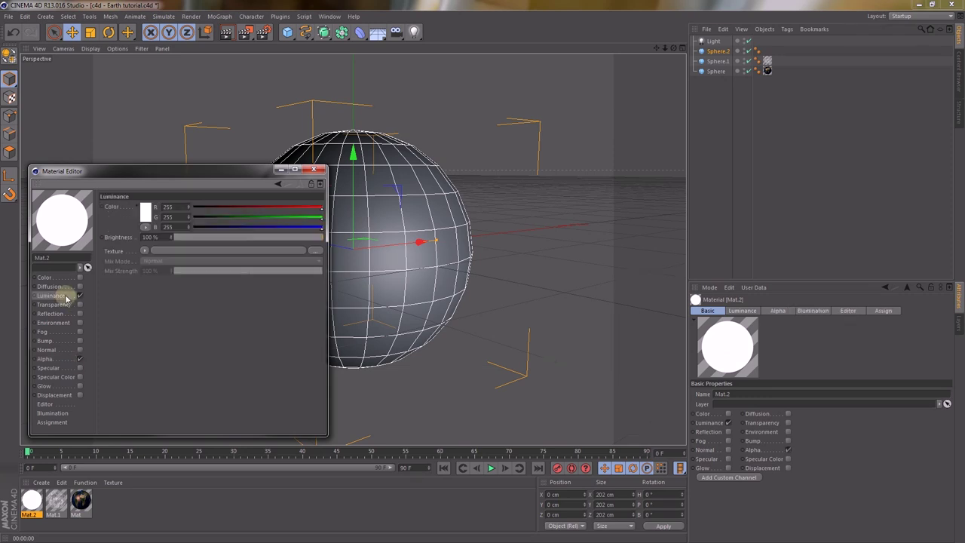
# Drive Mat.2's luminance with a Fresnel shader whose gradient stop is cyan-blue RGB 0/187/255.
pyautogui.click(145, 249)
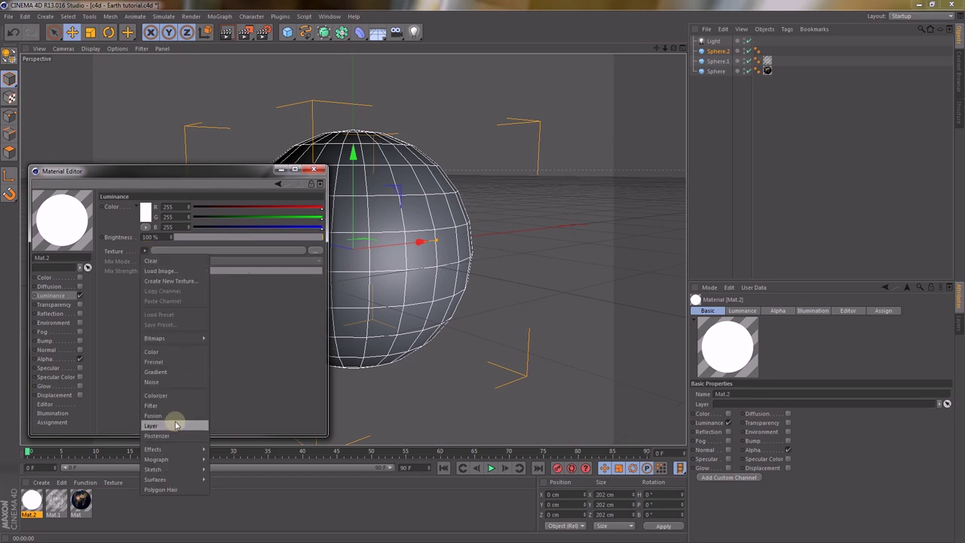
pyautogui.click(166, 363)
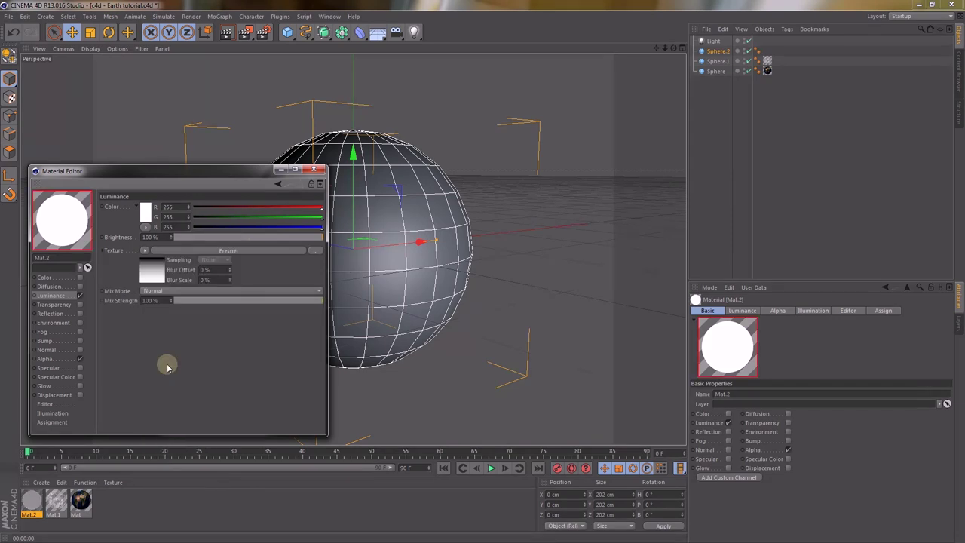
pyautogui.click(172, 252)
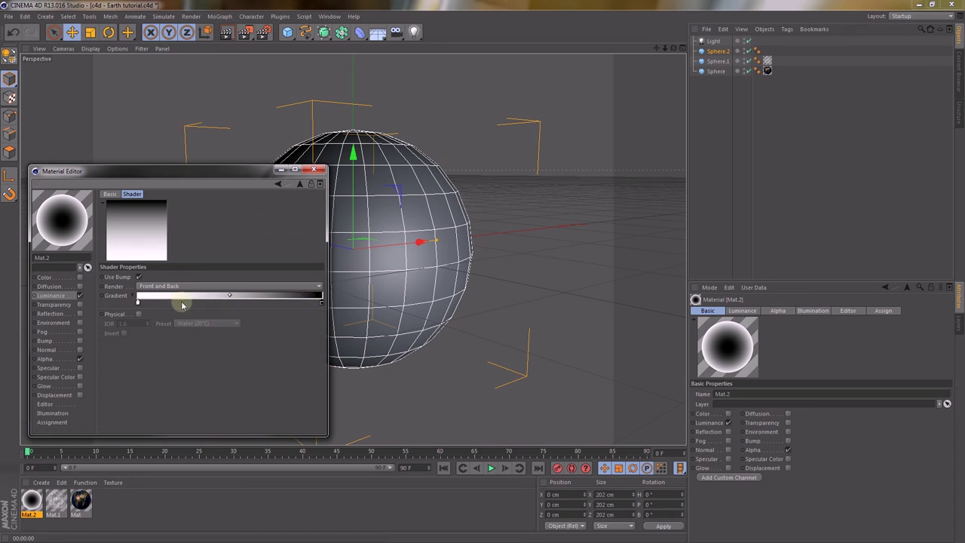
pyautogui.click(137, 301)
pyautogui.moveTo(320, 303); pyautogui.dragTo(162, 303)
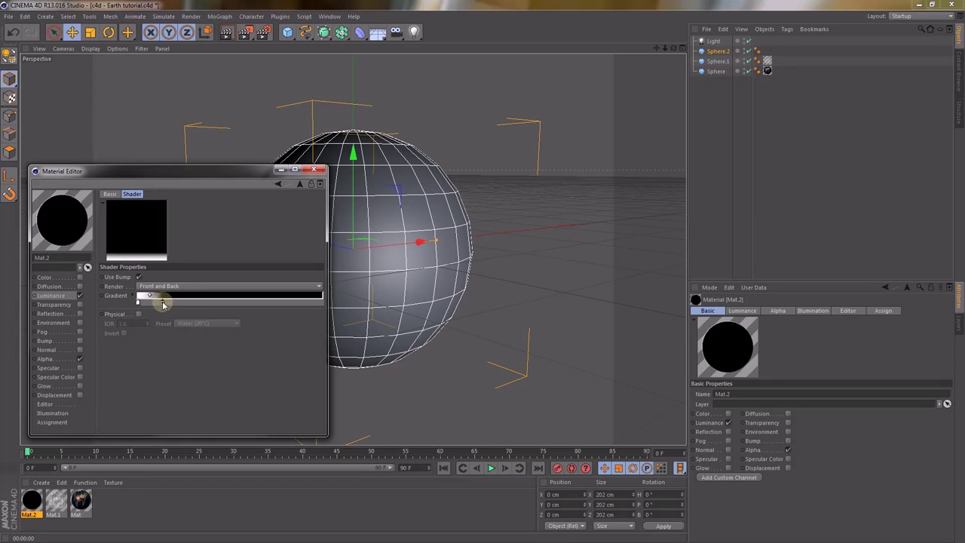
pyautogui.doubleClick(162, 302)
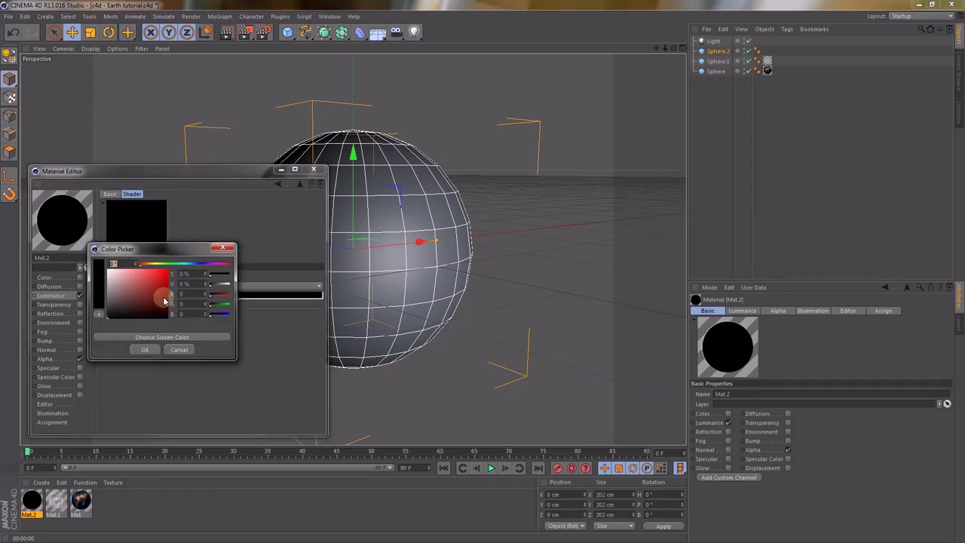
pyautogui.moveTo(194, 263); pyautogui.dragTo(202, 248)
pyautogui.click(144, 349)
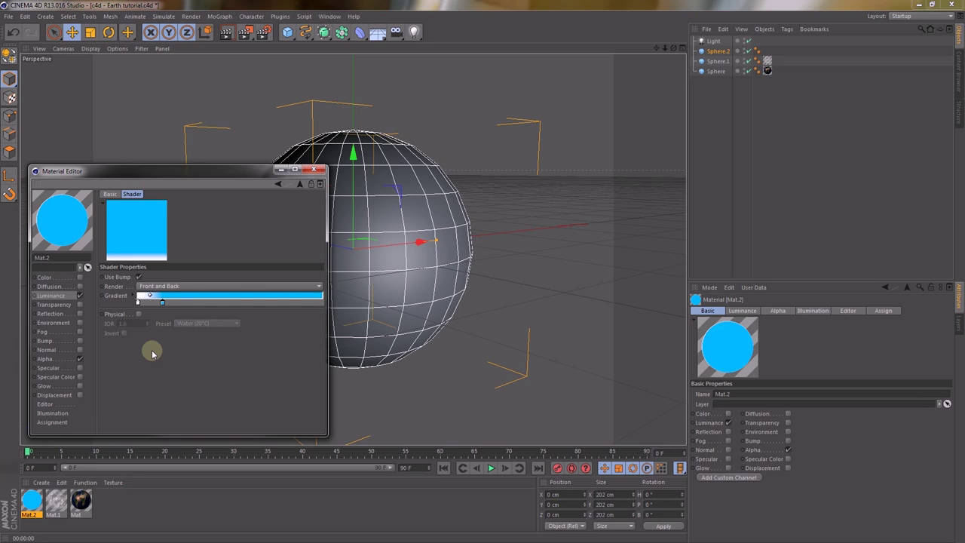
pyautogui.click(46, 359)
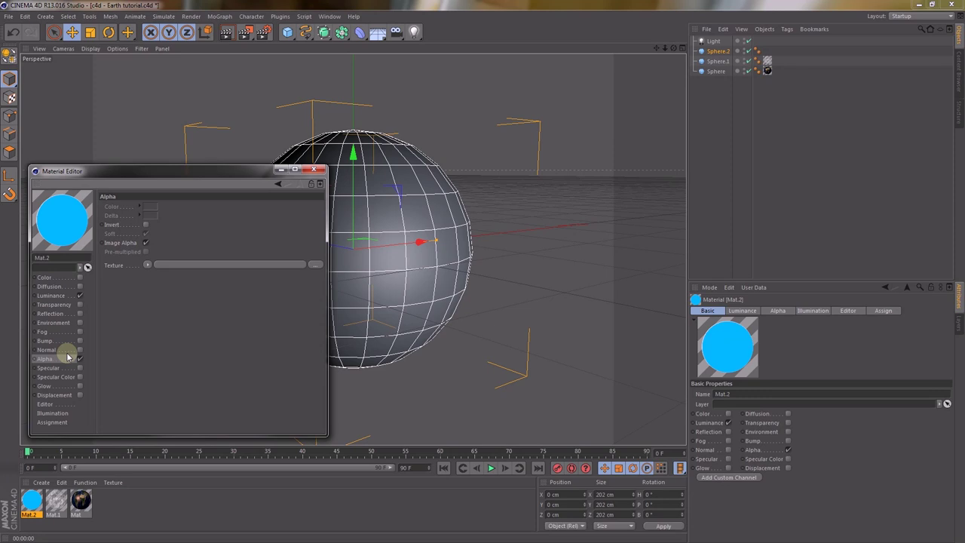
# Use a Layer shader for Mat.2's alpha and add a Lumas effect layer to it.
pyautogui.click(145, 242)
pyautogui.click(148, 265)
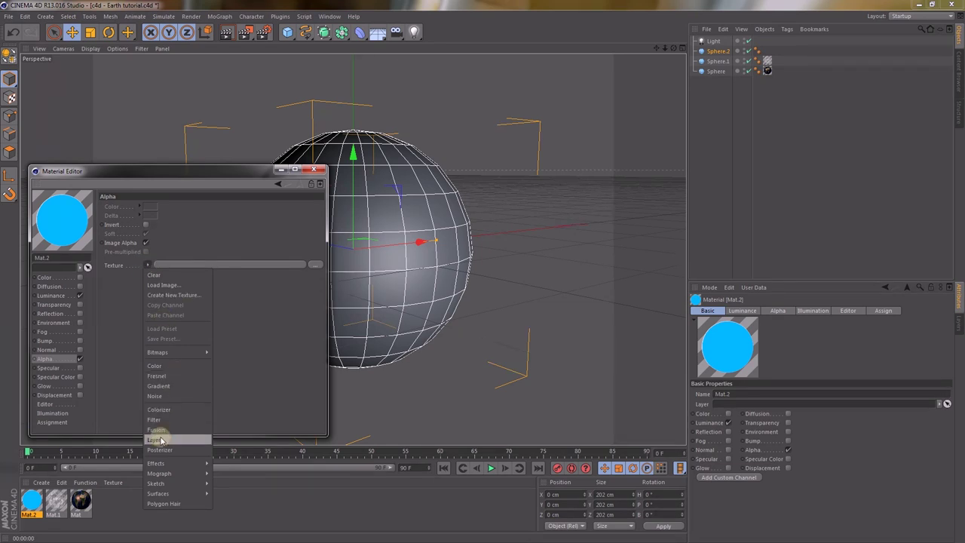
pyautogui.click(159, 440)
pyautogui.click(174, 269)
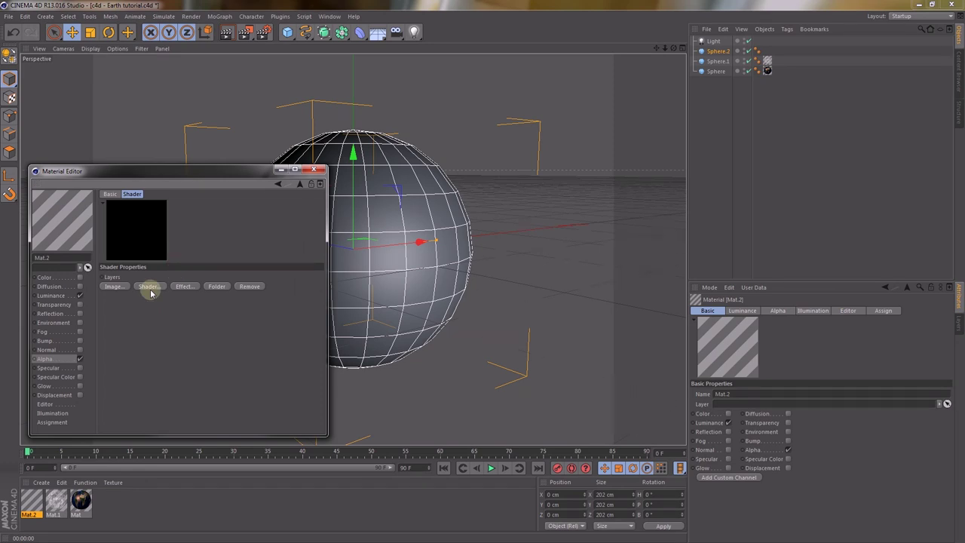
pyautogui.click(148, 288)
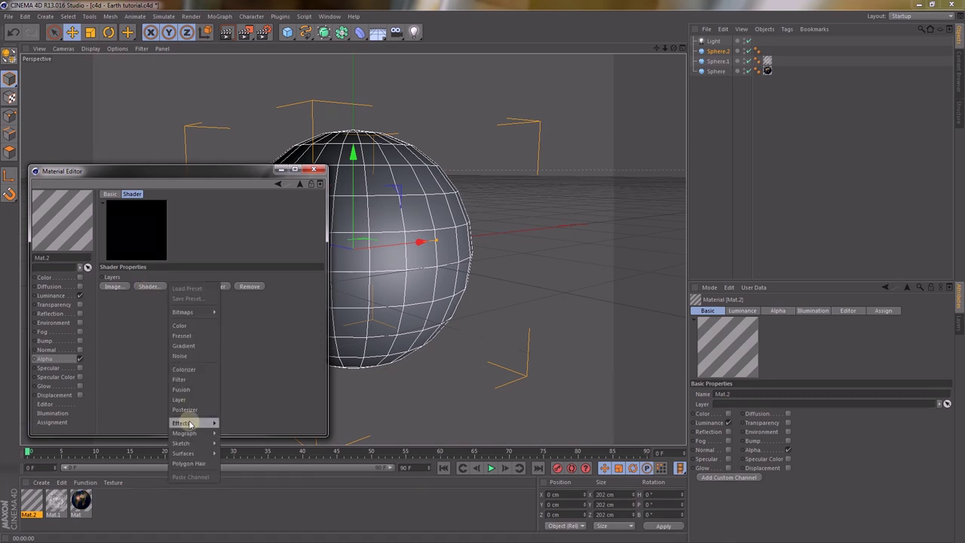
pyautogui.moveTo(190, 425)
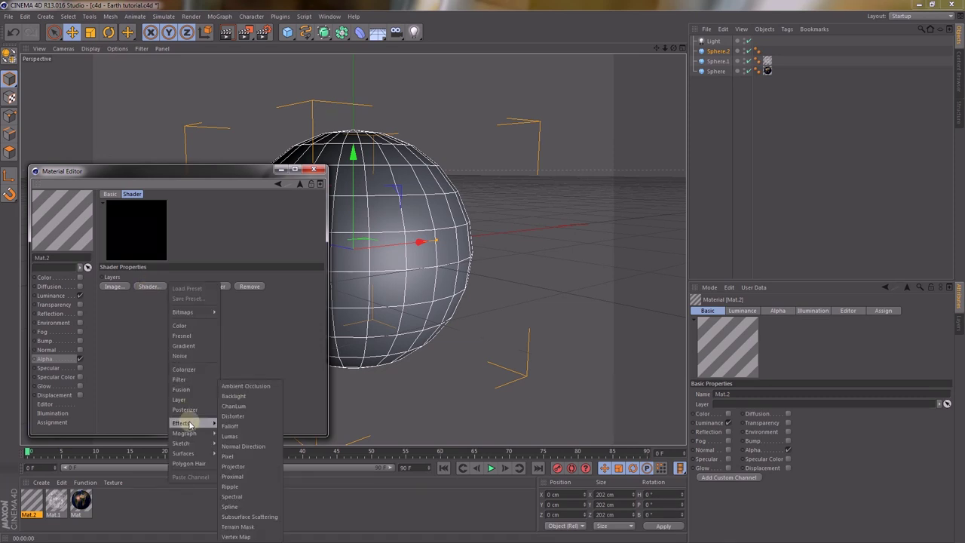
pyautogui.click(230, 436)
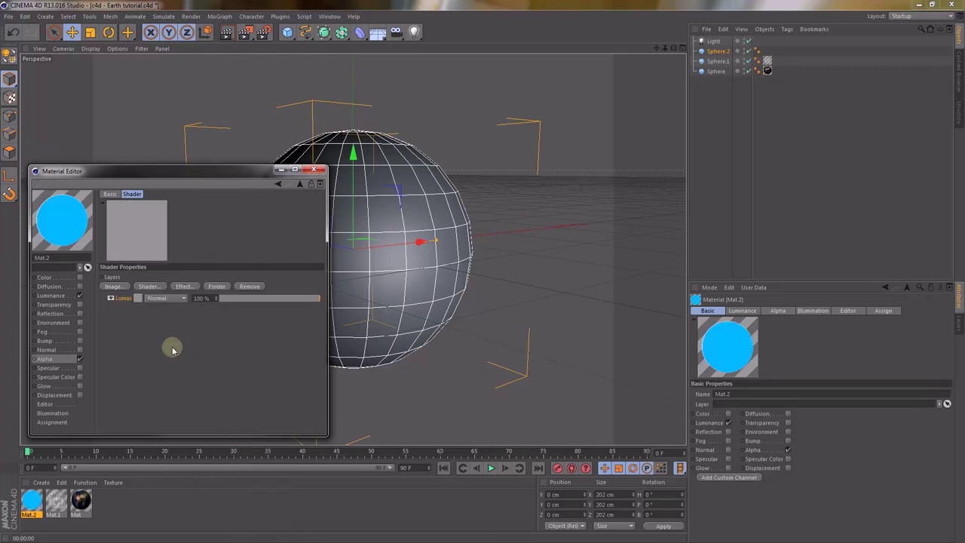
# Give the Lumas shader a white colour, the Oren Nayar algorithm and 100% illumination.
pyautogui.click(138, 299)
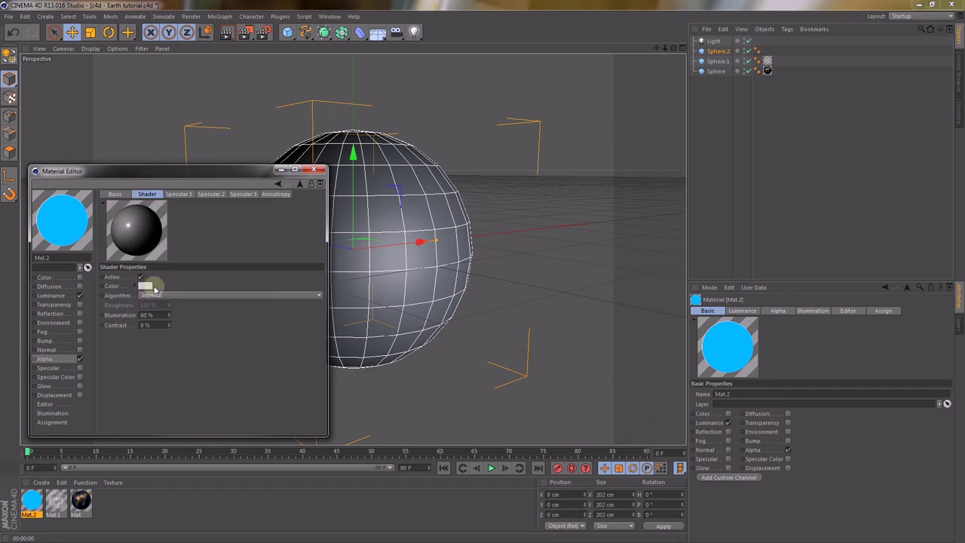
pyautogui.click(145, 285)
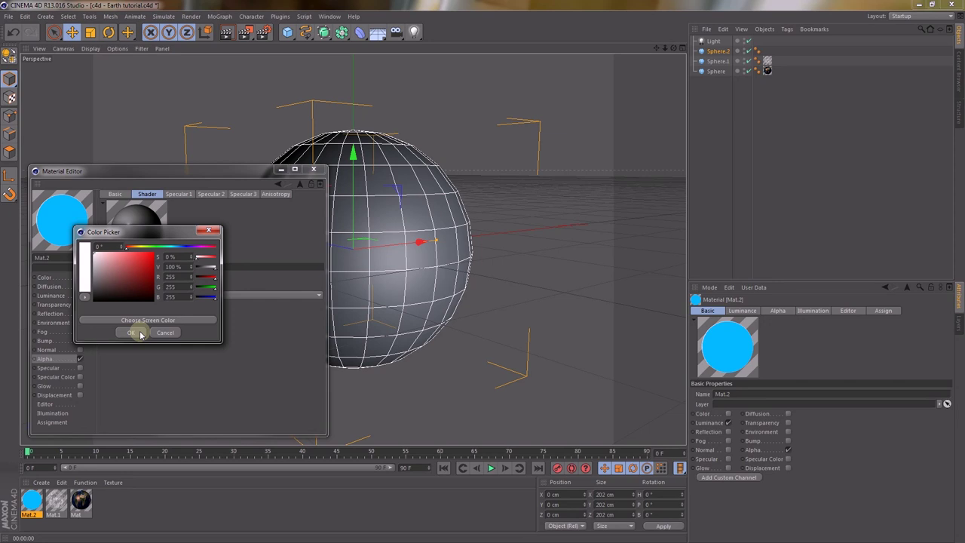
pyautogui.click(139, 334)
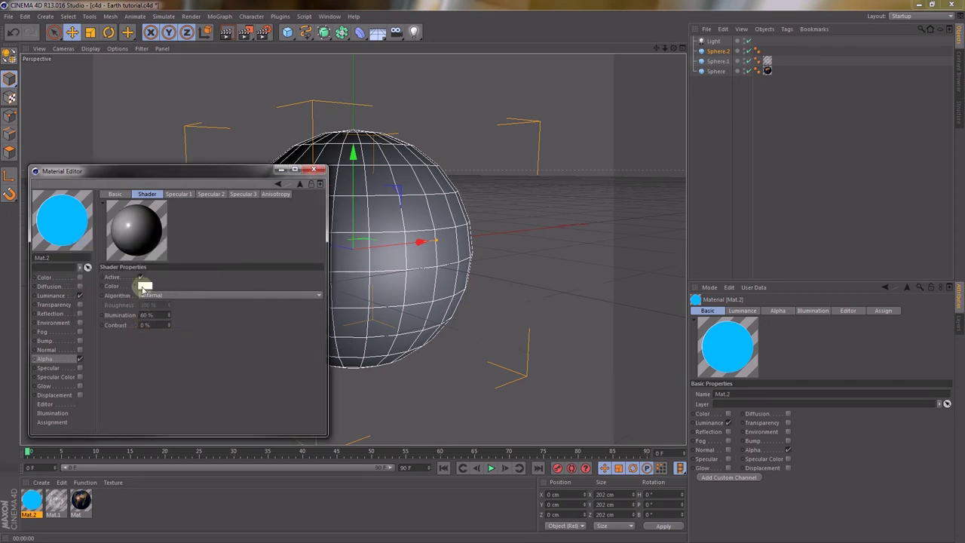
pyautogui.click(151, 295)
pyautogui.click(156, 316)
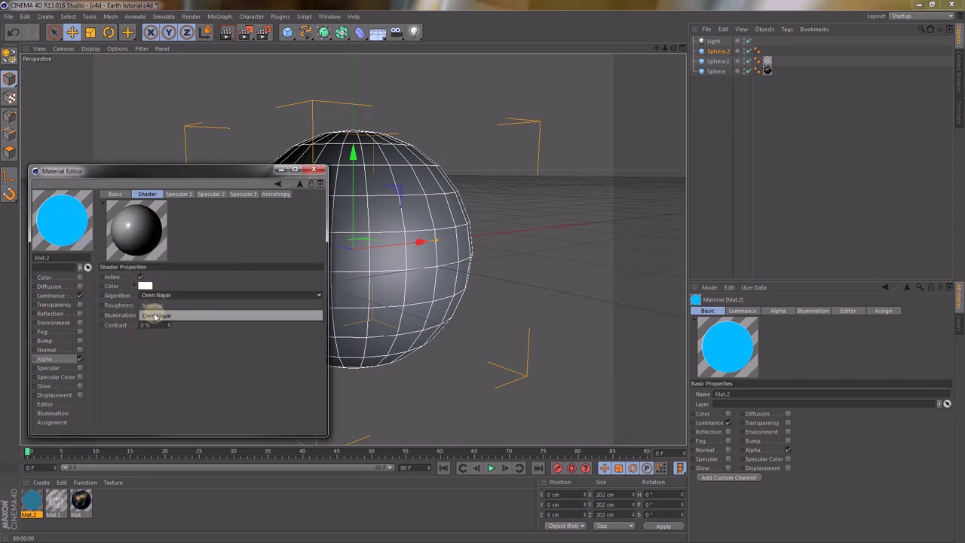
pyautogui.click(163, 305)
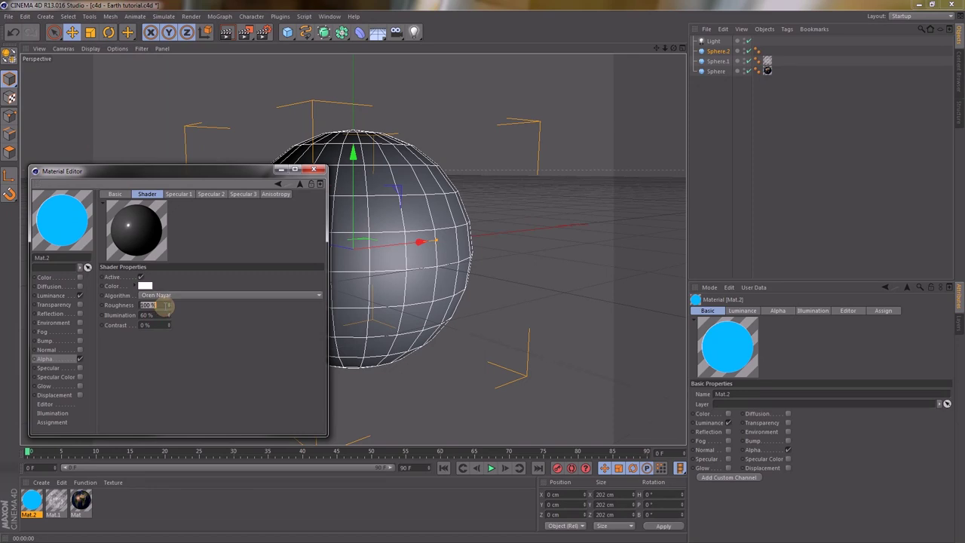
pyautogui.click(154, 315)
pyautogui.write('100')
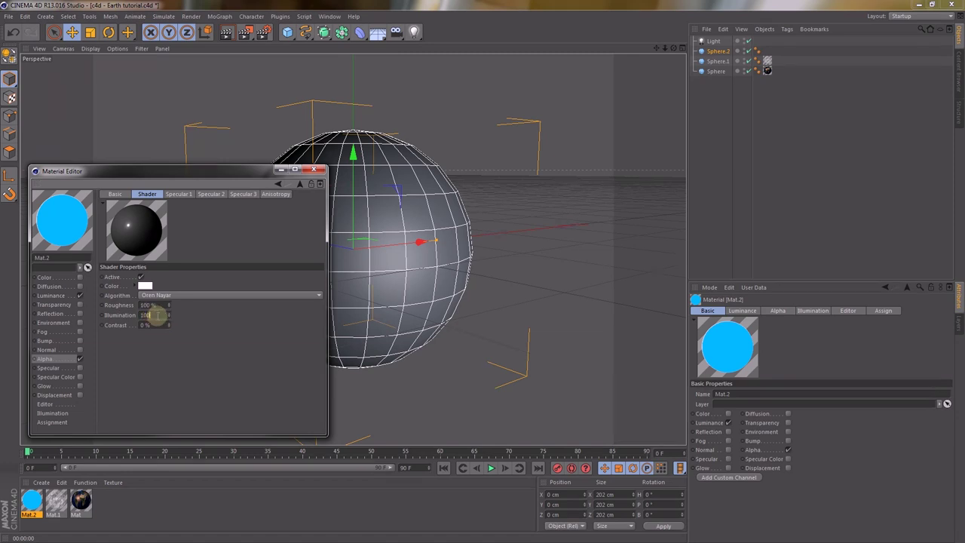
pyautogui.press('Return')
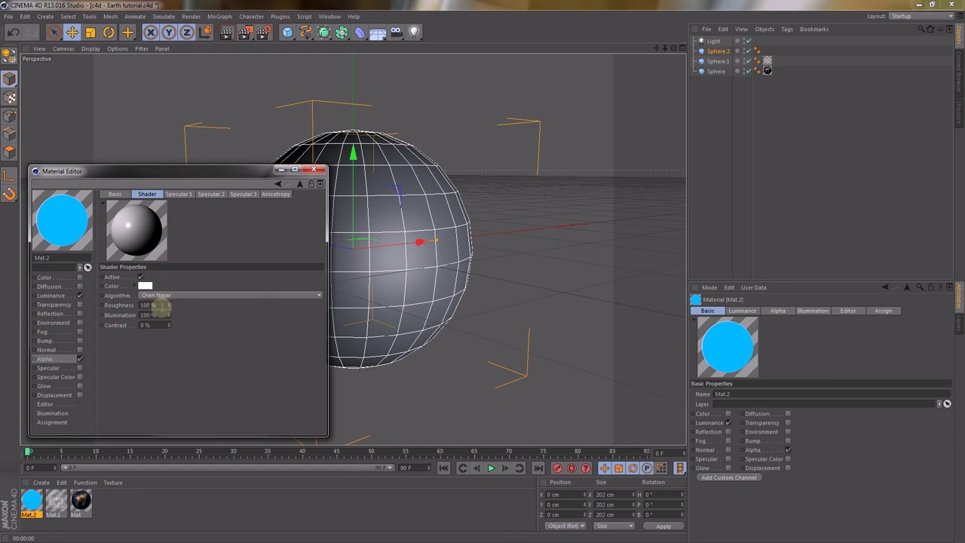
# Set Lumas contrast to 35% and switch off specular highlights 1 and 3.
pyautogui.doubleClick(162, 325)
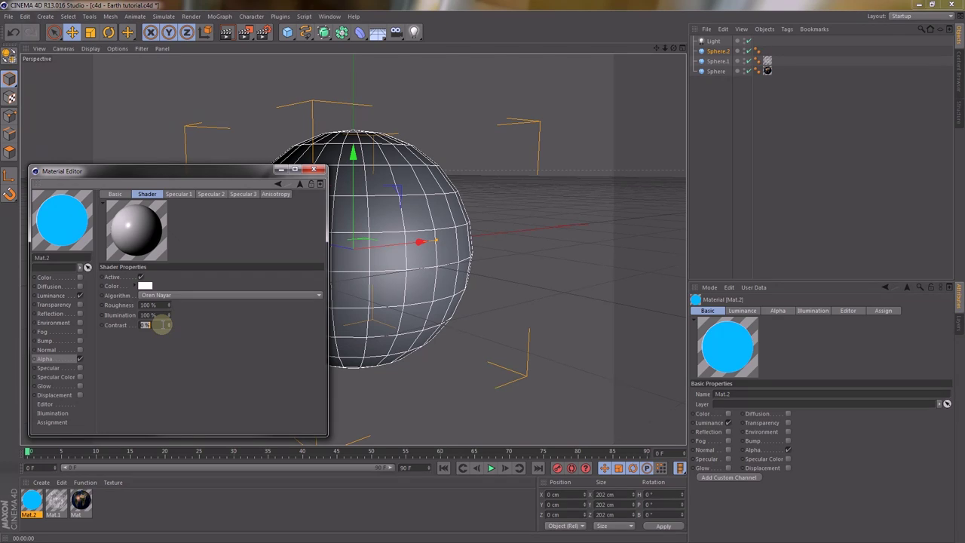
pyautogui.write('35')
pyautogui.press('Return')
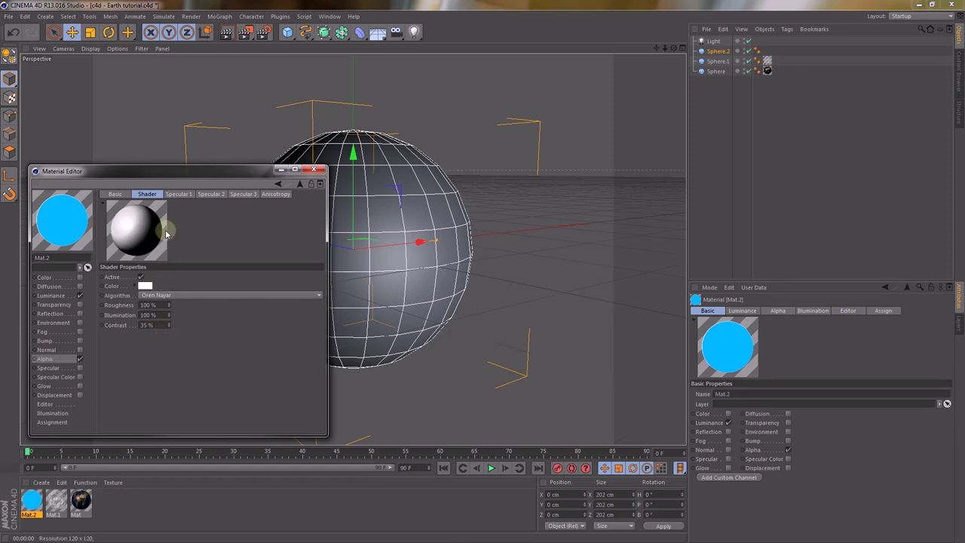
pyautogui.click(179, 195)
pyautogui.click(132, 276)
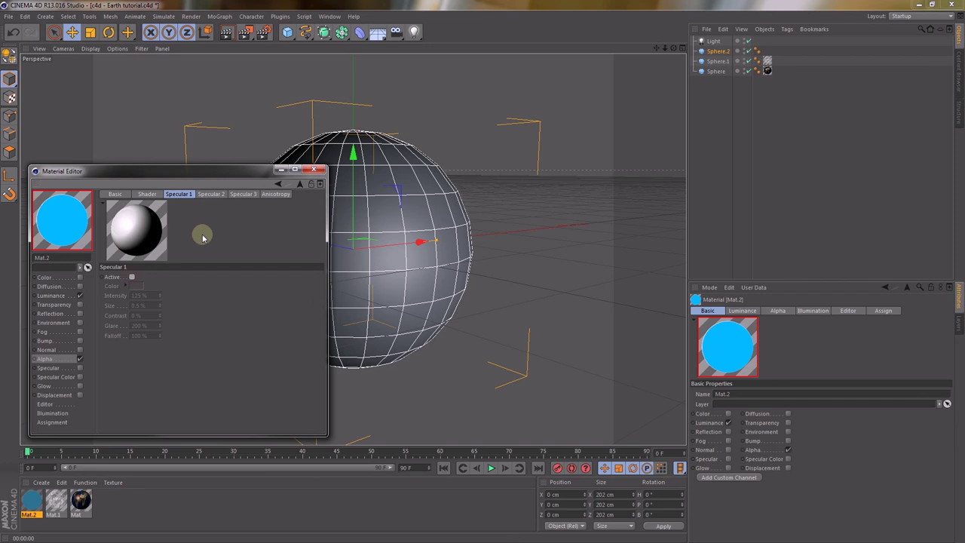
pyautogui.click(212, 194)
pyautogui.click(243, 194)
pyautogui.click(132, 277)
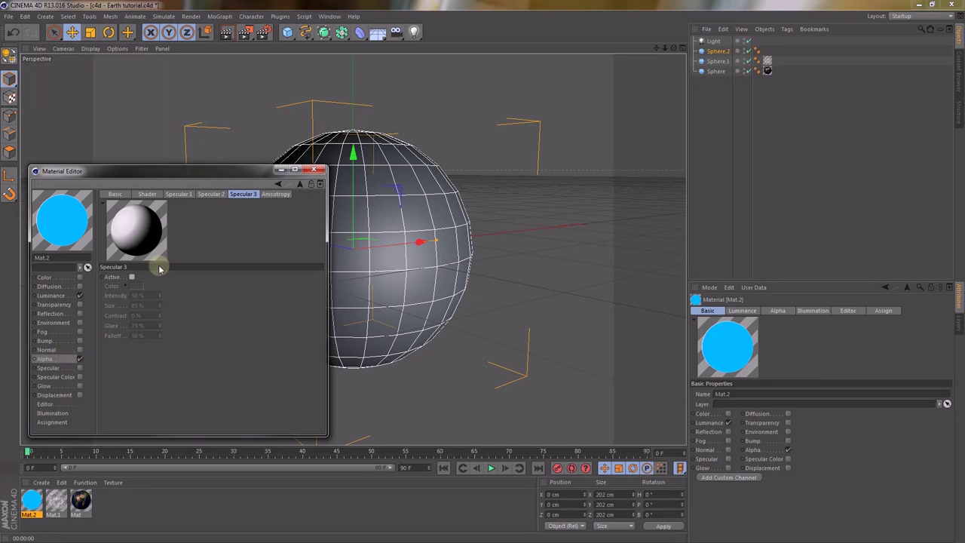
pyautogui.click(299, 185)
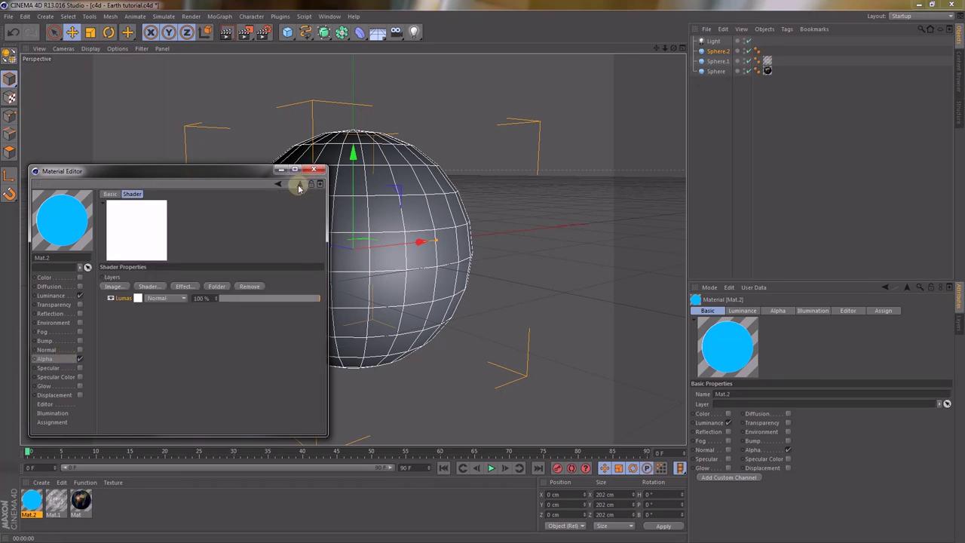
# Add a Fresnel layer above Lumas and set the Lumas layer's blend mode to Layer Mask.
pyautogui.click(154, 288)
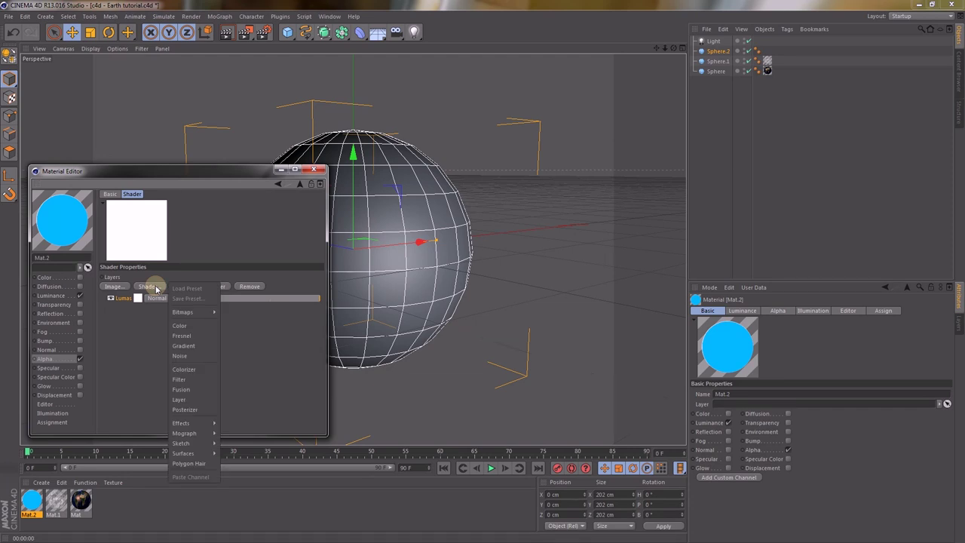
pyautogui.click(197, 335)
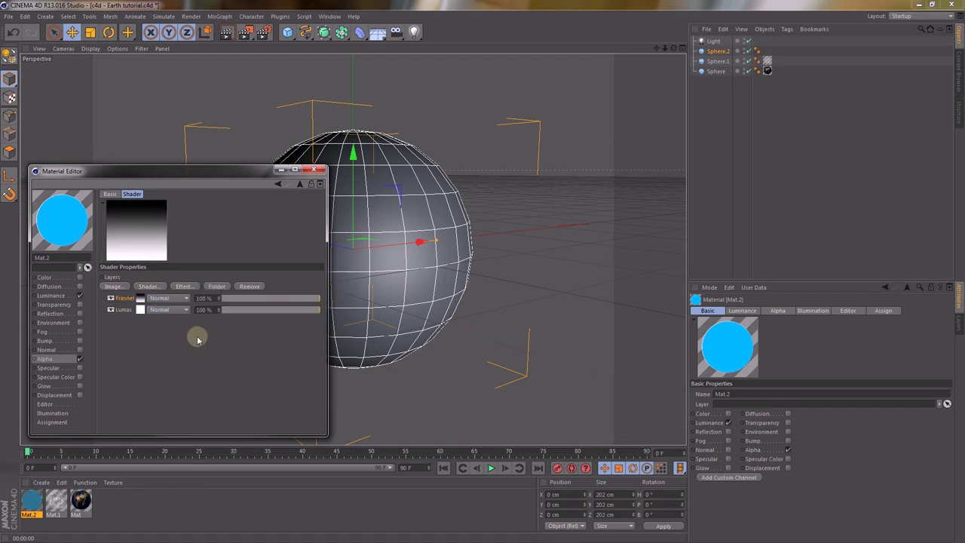
pyautogui.click(160, 310)
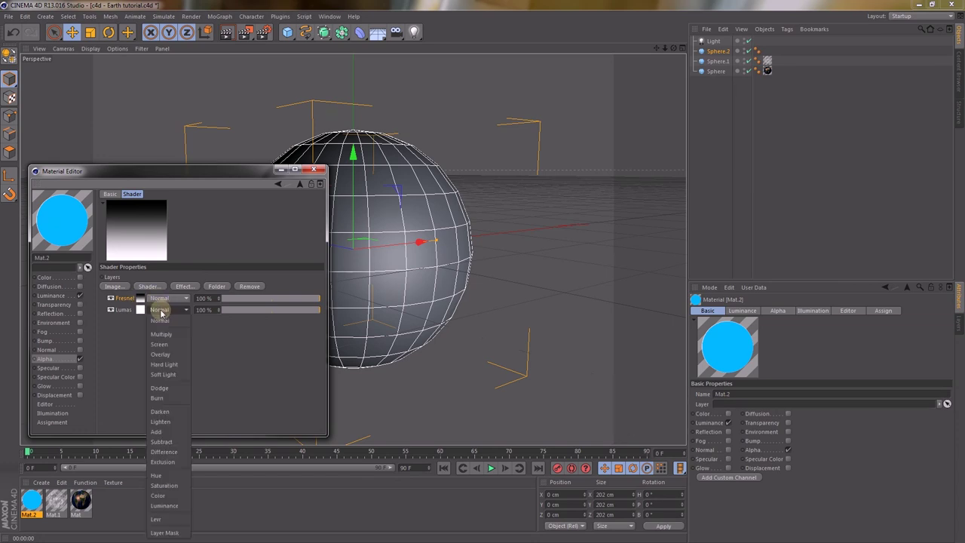
pyautogui.click(171, 533)
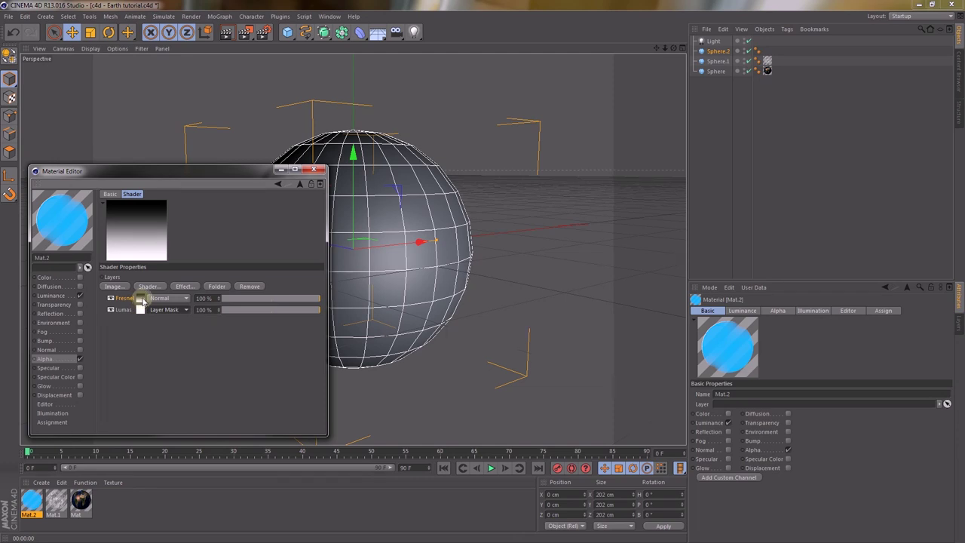
pyautogui.click(141, 300)
# Pull the Fresnel gradient's black end inward, apply Mat.2 to Sphere.2, and render the view.
pyautogui.moveTo(321, 302); pyautogui.dragTo(229, 302)
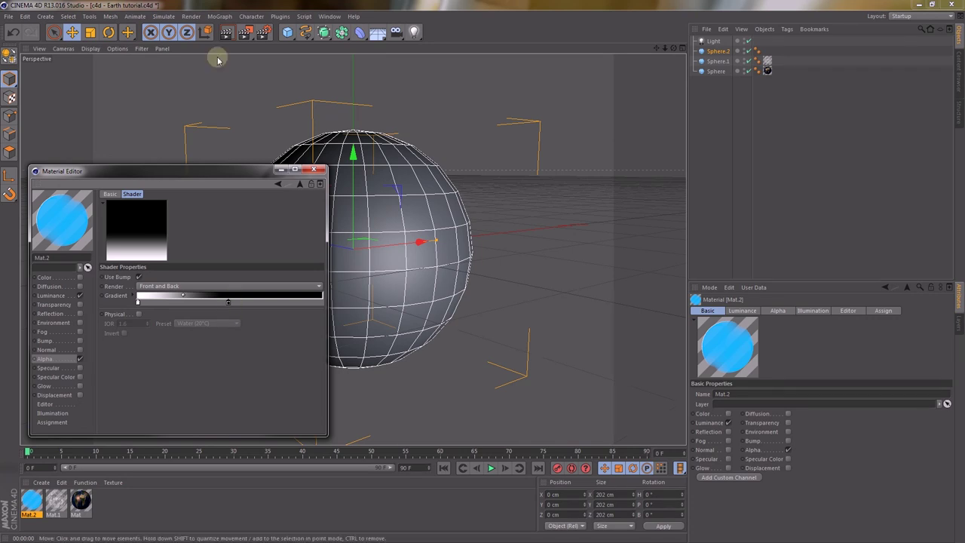
pyautogui.moveTo(43, 216); pyautogui.dragTo(722, 55)
pyautogui.moveTo(111, 173); pyautogui.dragTo(688, 218)
pyautogui.click(226, 34)
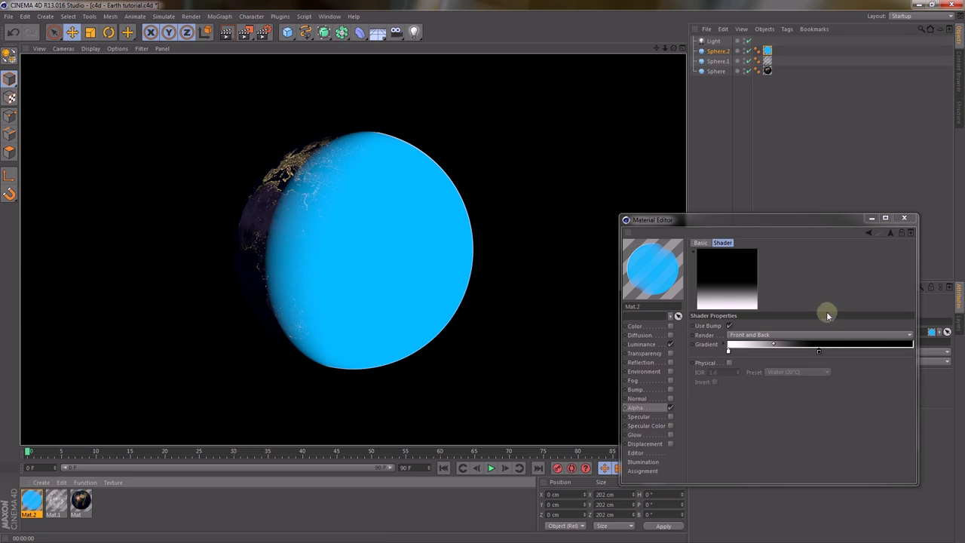
# Untick Image Alpha in Mat.2's Alpha channel and re-render to show a thin blue rim.
pyautogui.click(638, 408)
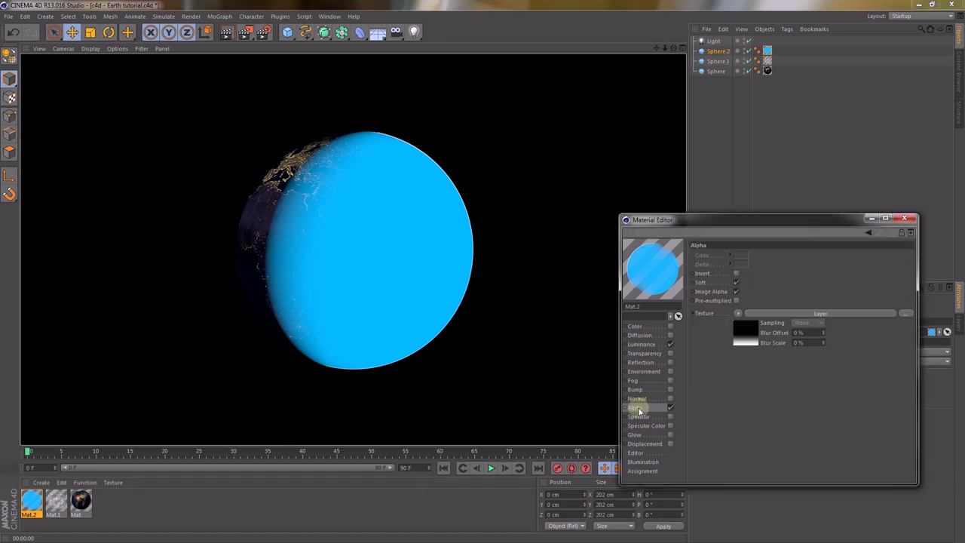
pyautogui.click(737, 292)
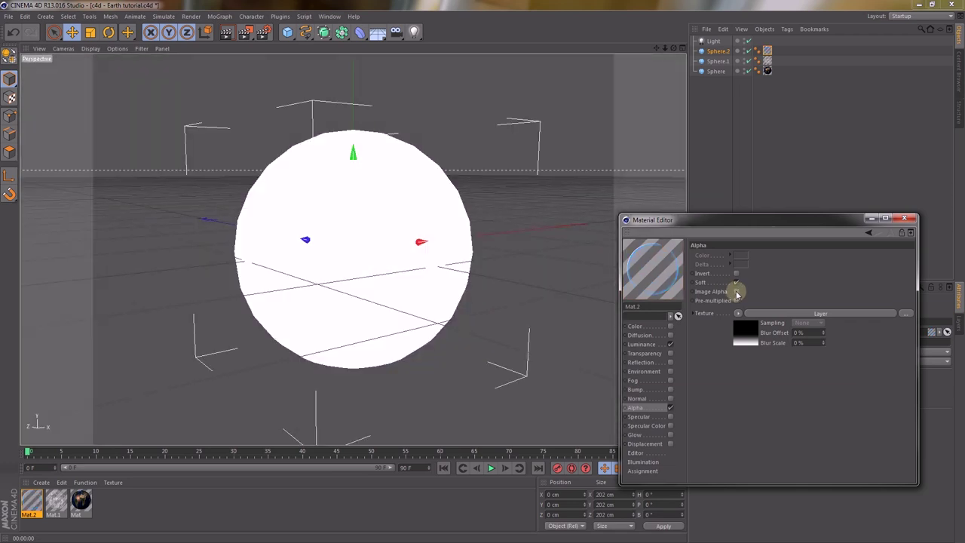
pyautogui.click(226, 33)
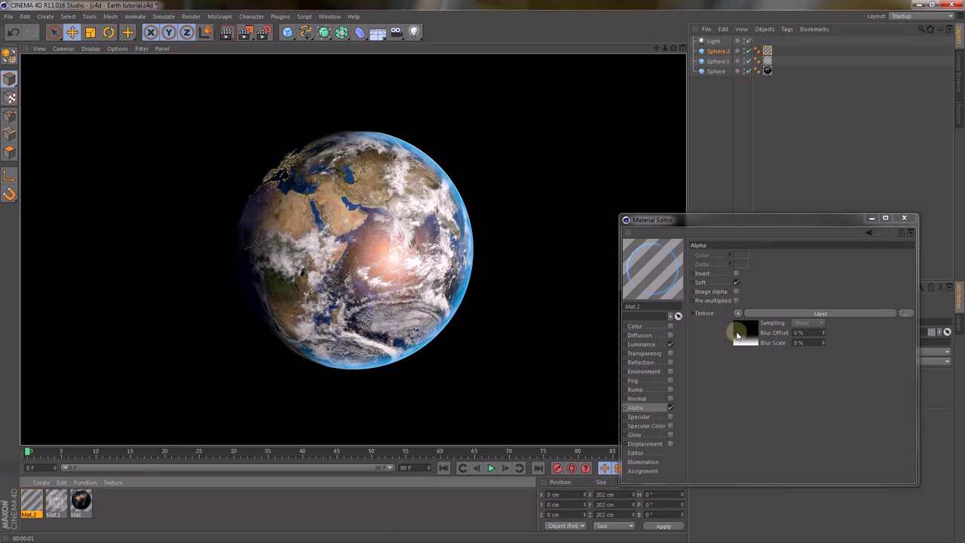
# Enable Mat.2's Glow with Inner Strength 50%, Outer Strength 250% and Radius 5 cm.
pyautogui.click(670, 435)
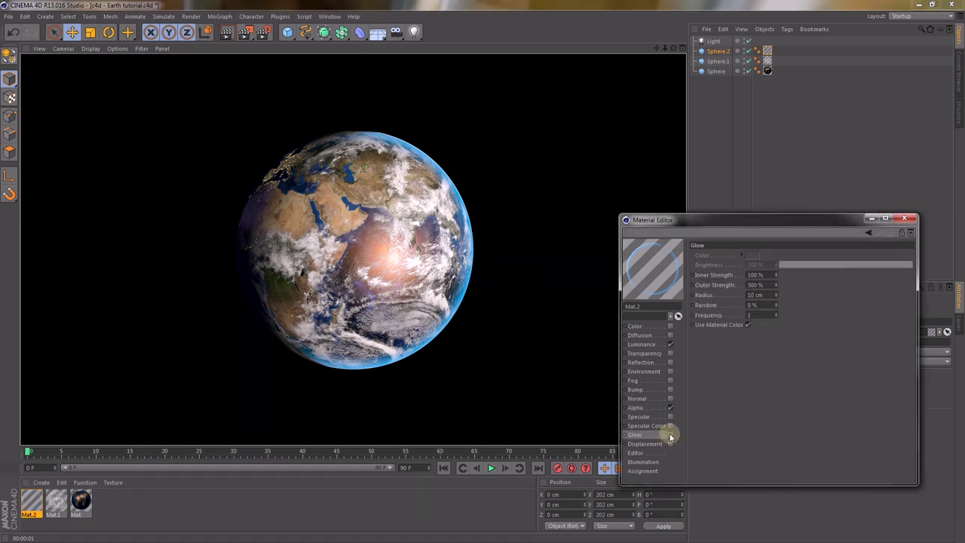
pyautogui.click(670, 435)
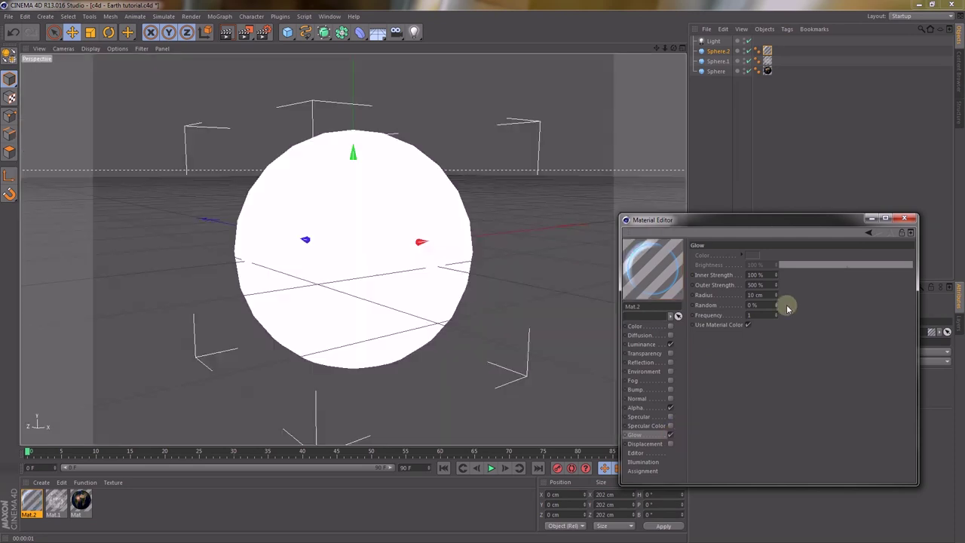
pyautogui.doubleClick(770, 286)
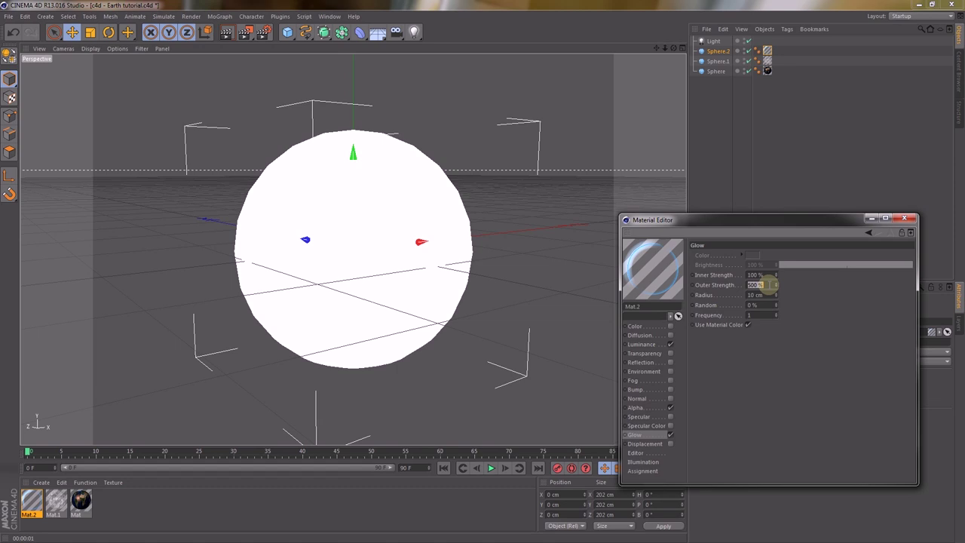
pyautogui.doubleClick(756, 275)
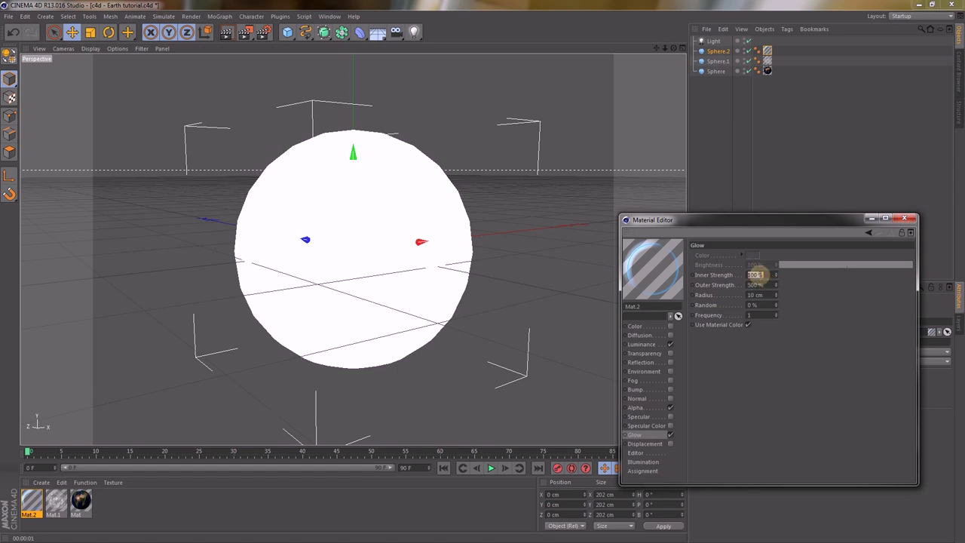
pyautogui.write('50')
pyautogui.press('Return')
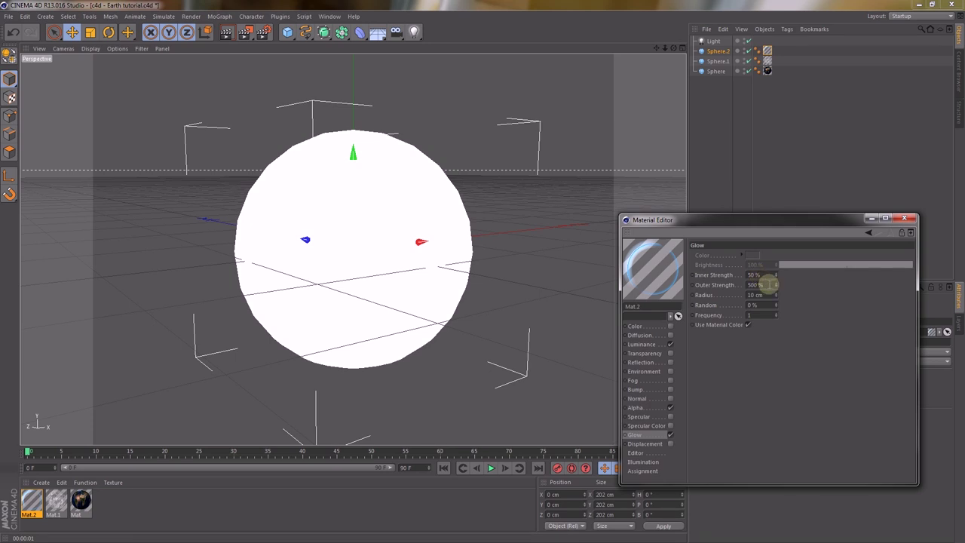
pyautogui.doubleClick(765, 285)
pyautogui.write('250')
pyautogui.press('Return')
pyautogui.doubleClick(766, 295)
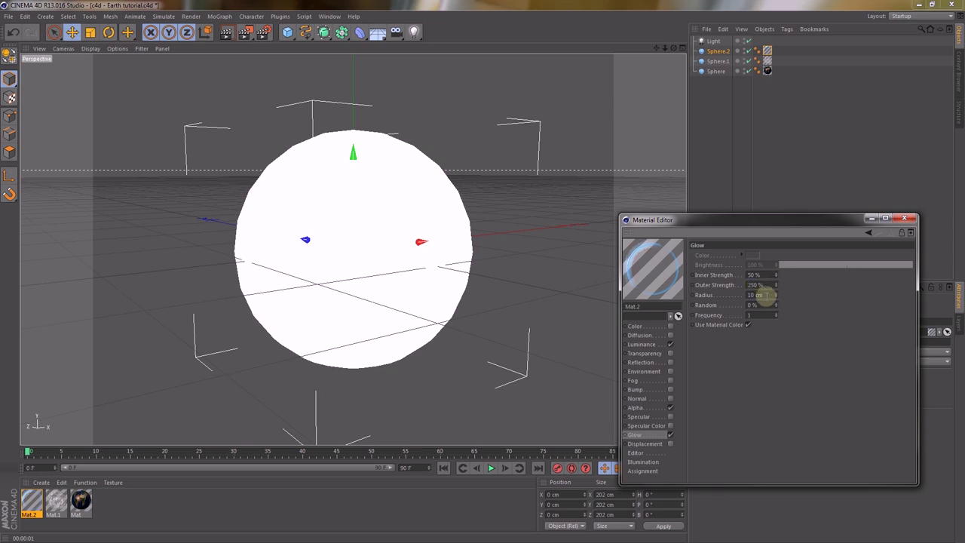
pyautogui.doubleClick(767, 296)
pyautogui.write('5')
pyautogui.press('Return')
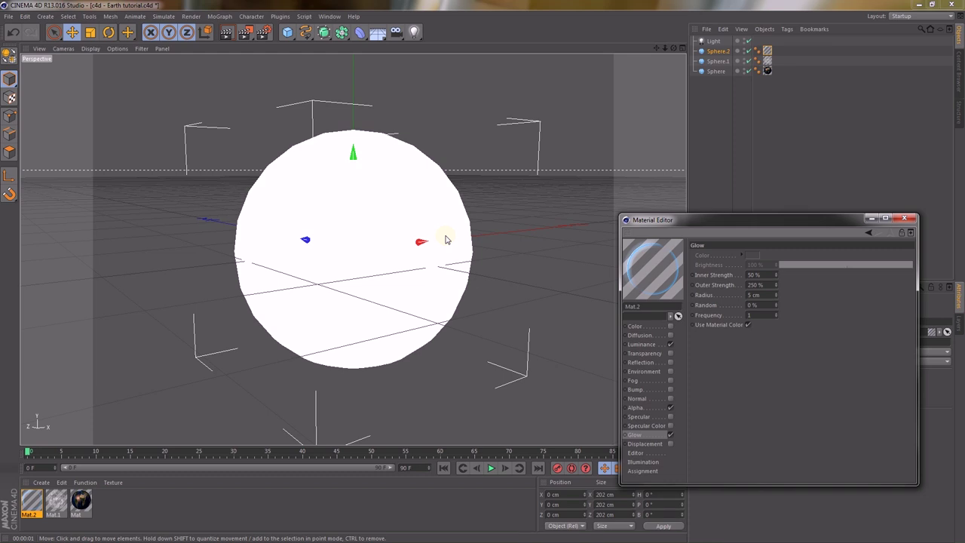
# Render the view to confirm the Earth's blue glow, then load the Earth material Mat for editing.
pyautogui.click(227, 33)
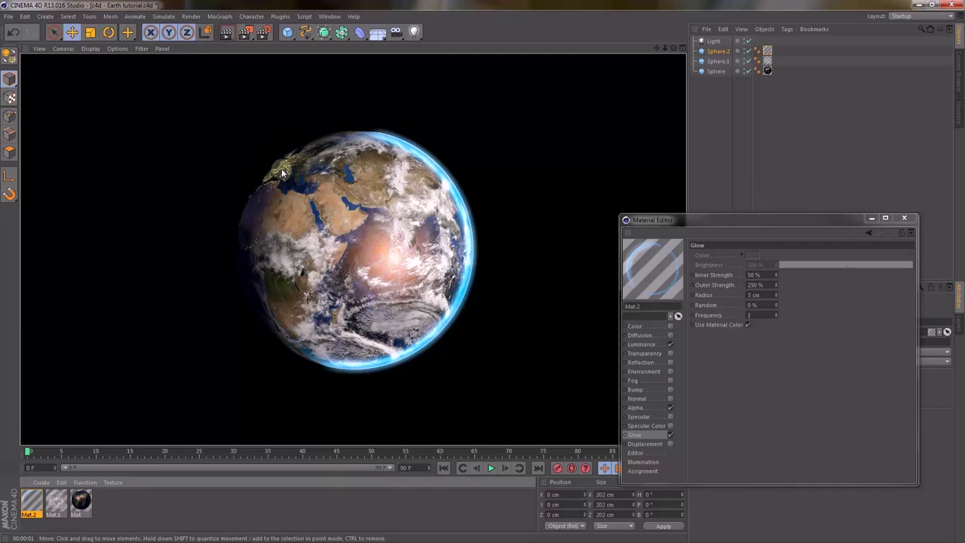
pyautogui.click(81, 500)
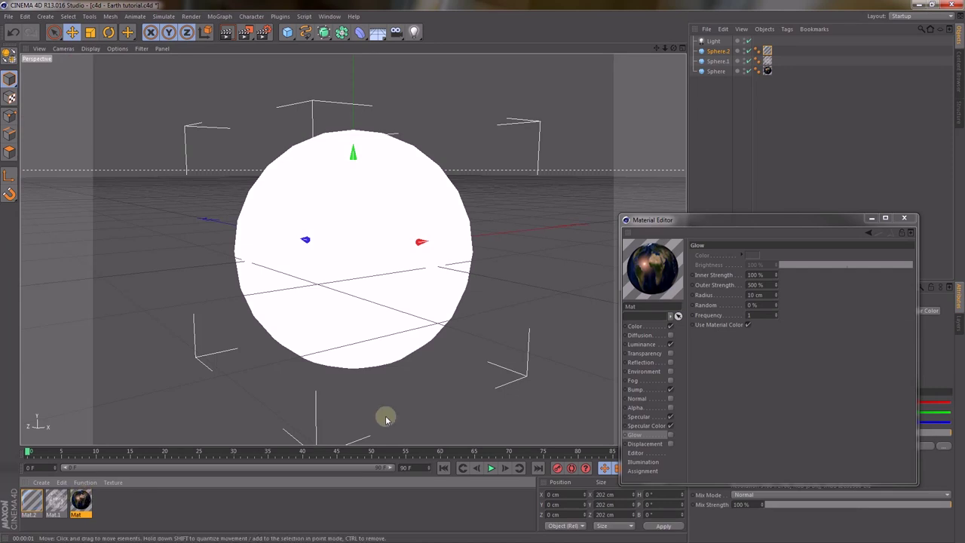
# In Mat's Luminance Fusion shader, set the Base Channel to a Layer shader wrapping the city-lights bitmap.
pyautogui.click(642, 344)
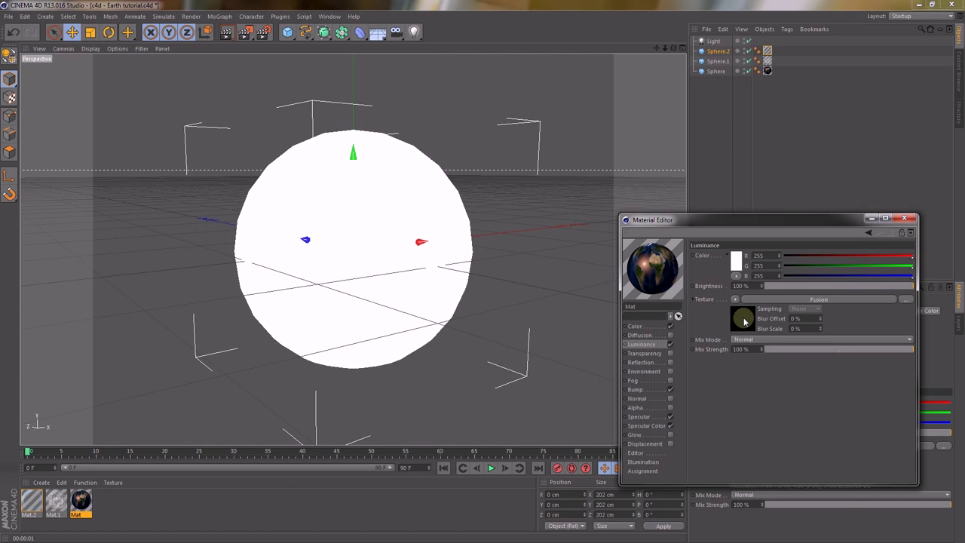
pyautogui.click(744, 322)
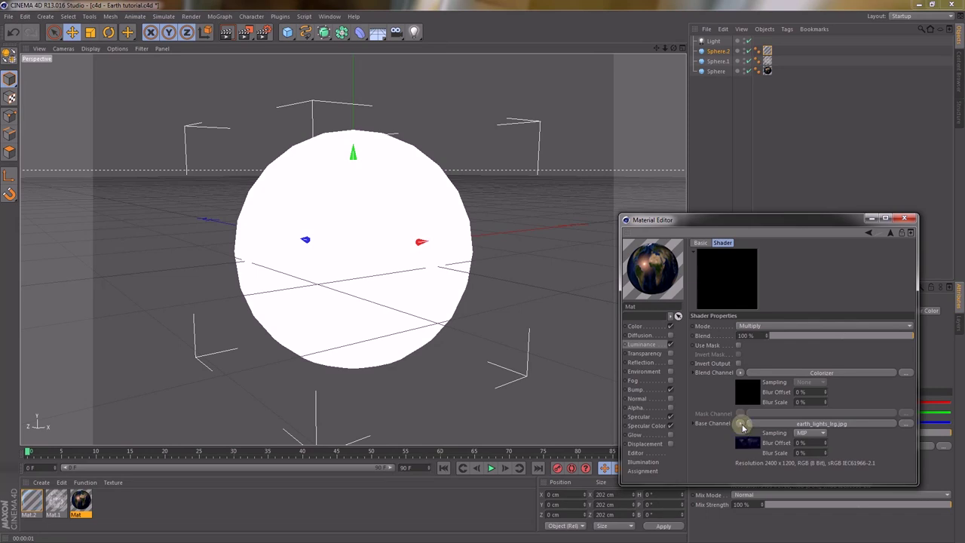
pyautogui.click(743, 426)
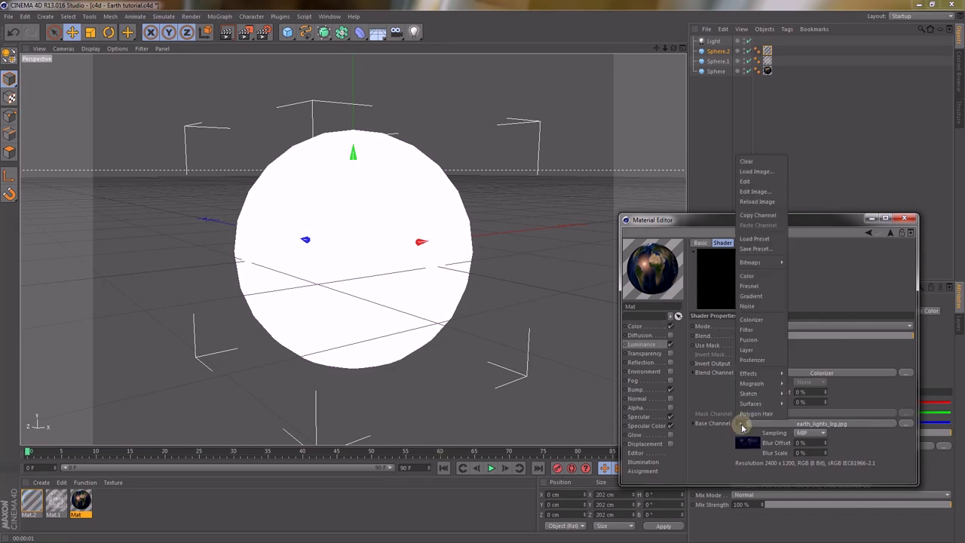
pyautogui.click(747, 350)
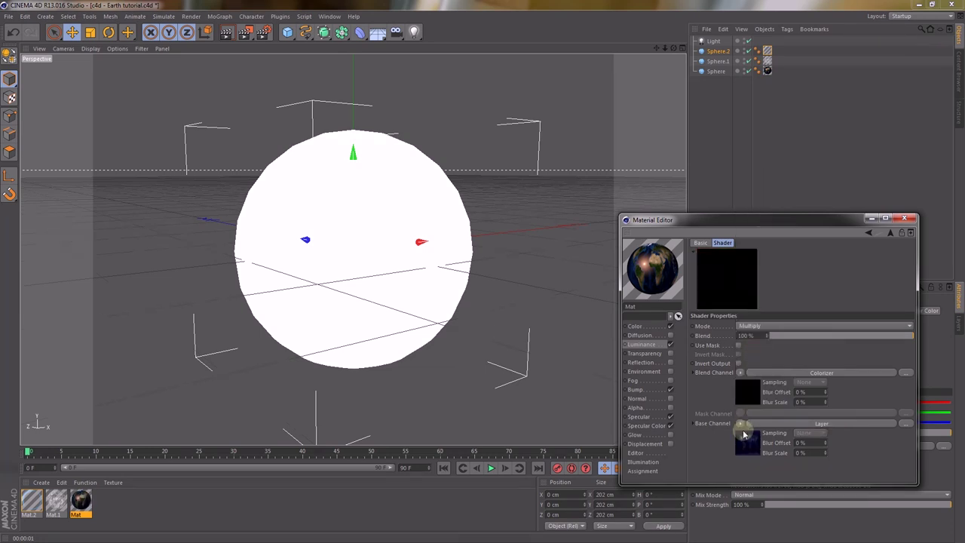
# Add a Fresnel layer set to Multiply over the bitmap and test-render the globe.
pyautogui.click(746, 442)
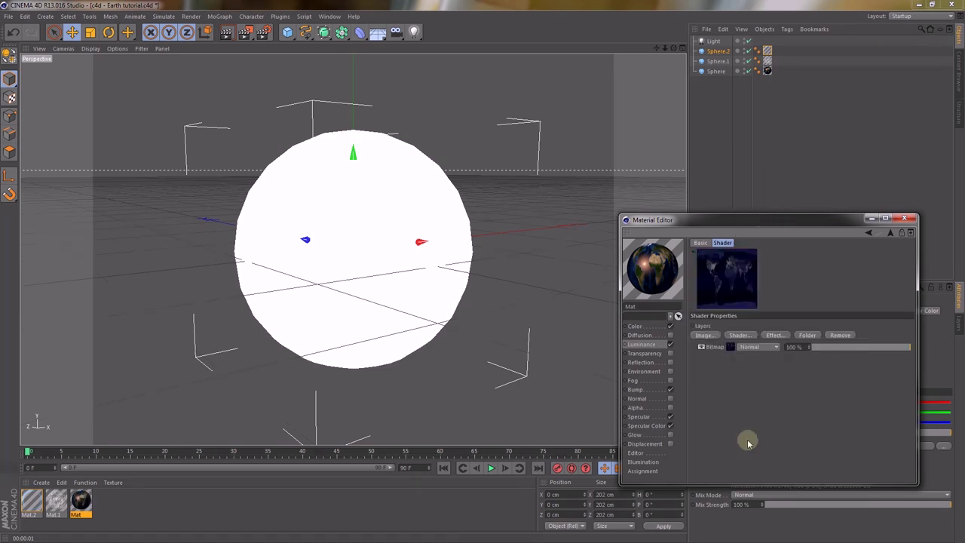
pyautogui.click(729, 347)
pyautogui.click(737, 337)
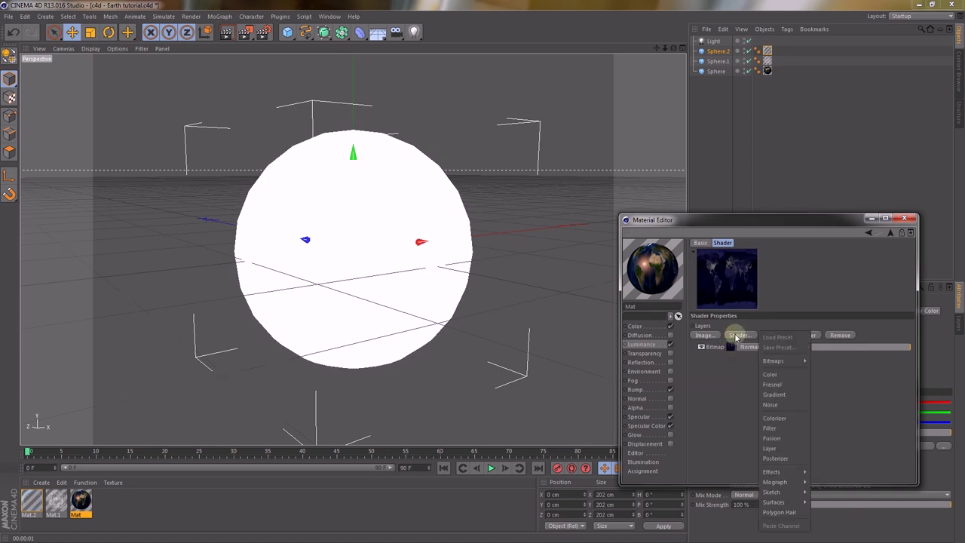
pyautogui.click(785, 386)
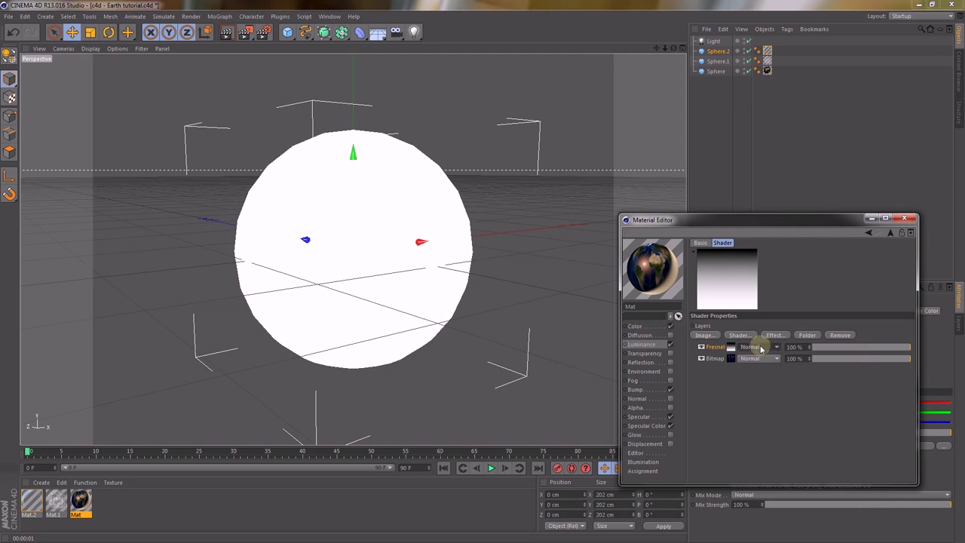
pyautogui.click(758, 347)
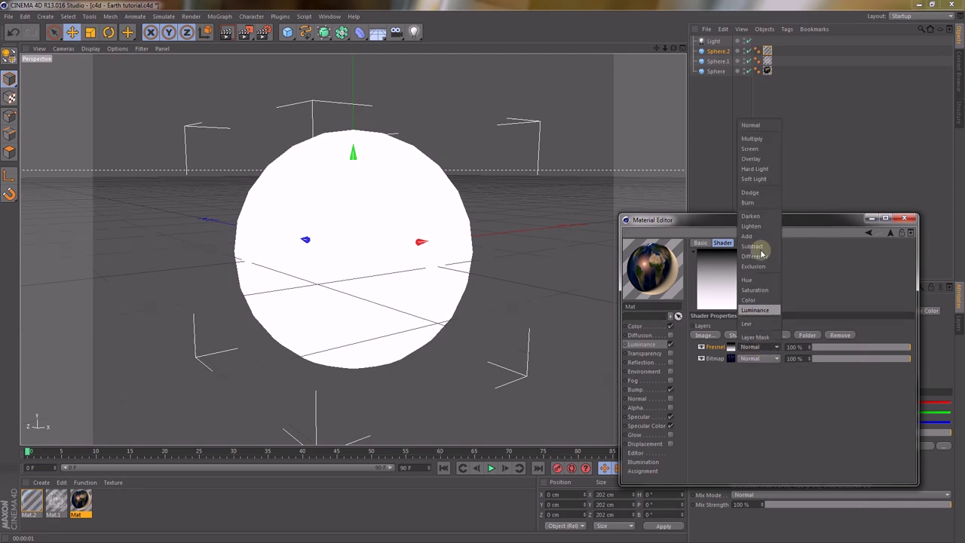
pyautogui.click(763, 139)
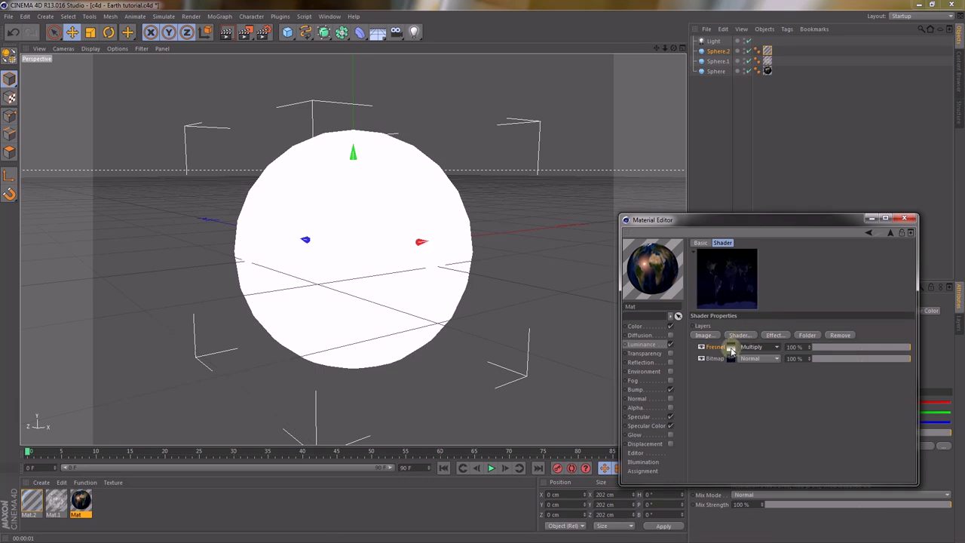
pyautogui.click(233, 33)
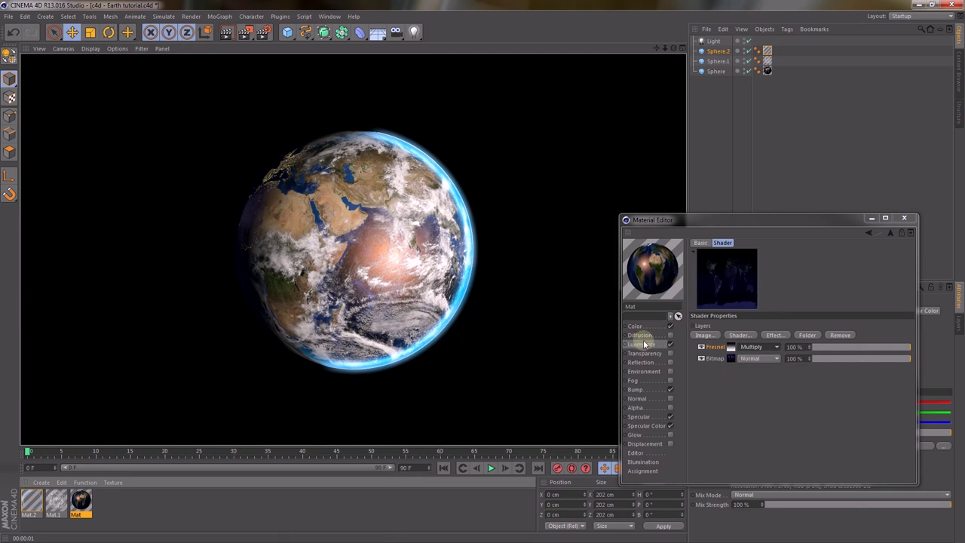
# Invert the Fresnel layer's gradient knots and test-render the result.
pyautogui.click(733, 346)
pyautogui.rightClick(755, 347)
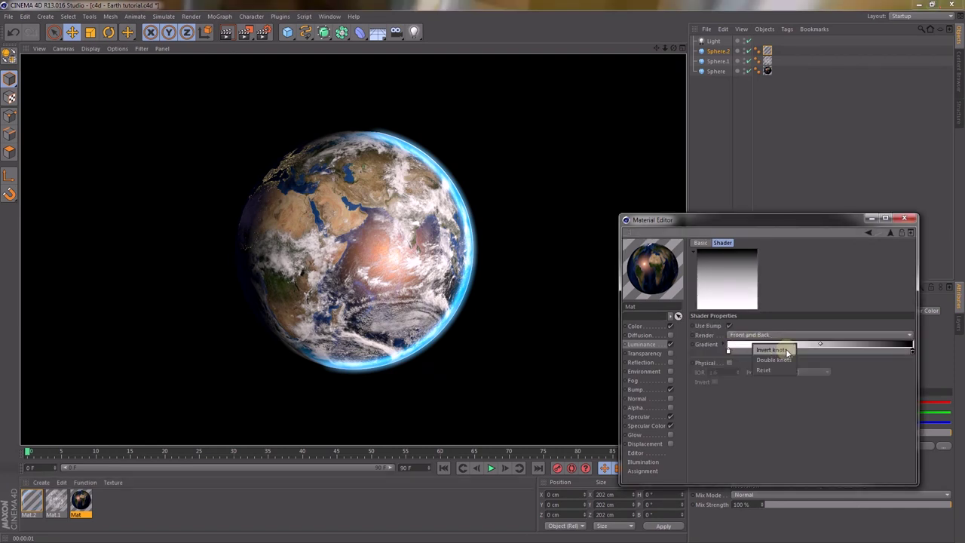
pyautogui.click(785, 351)
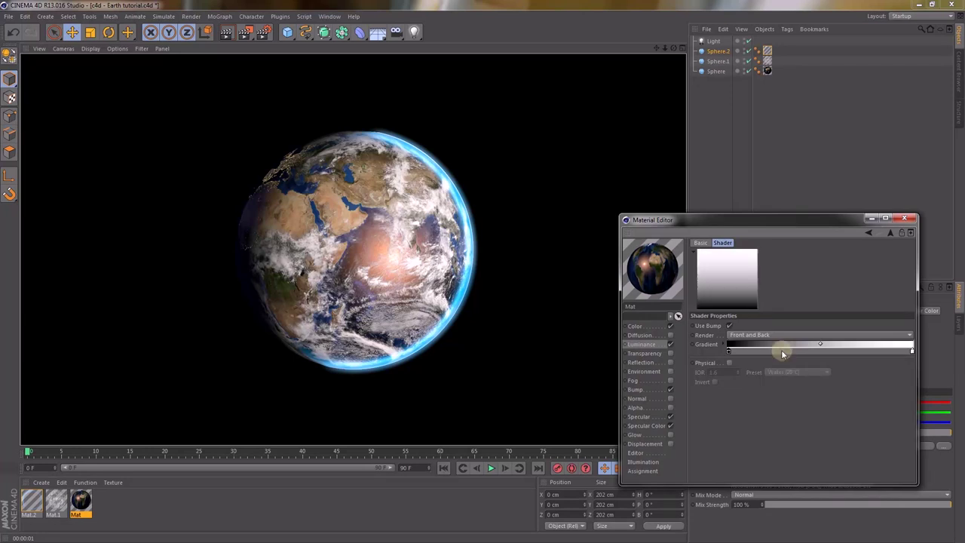
pyautogui.click(227, 32)
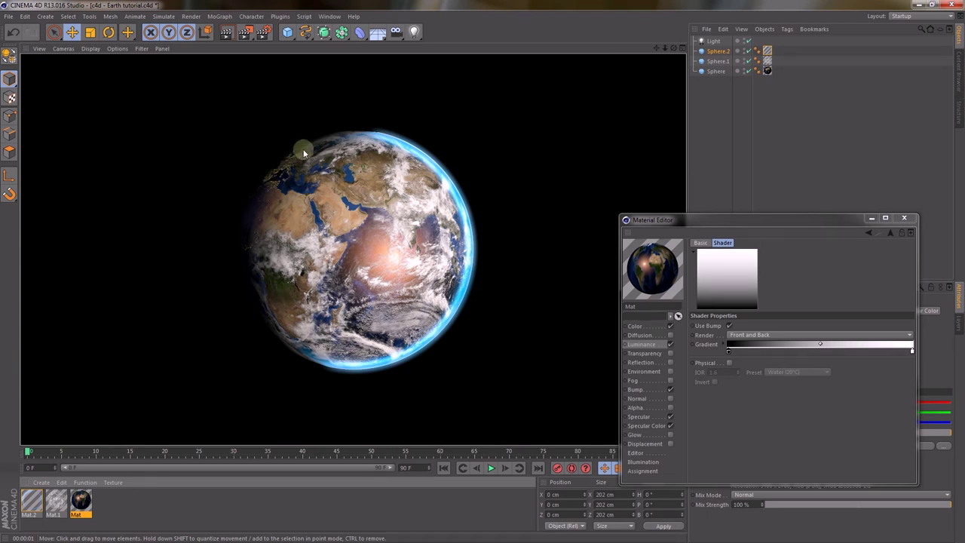
# Try shifting the gradient's black knot right, return it to the start, and re-render, turning toward the night side.
pyautogui.click(729, 351)
pyautogui.moveTo(729, 351); pyautogui.dragTo(787, 352)
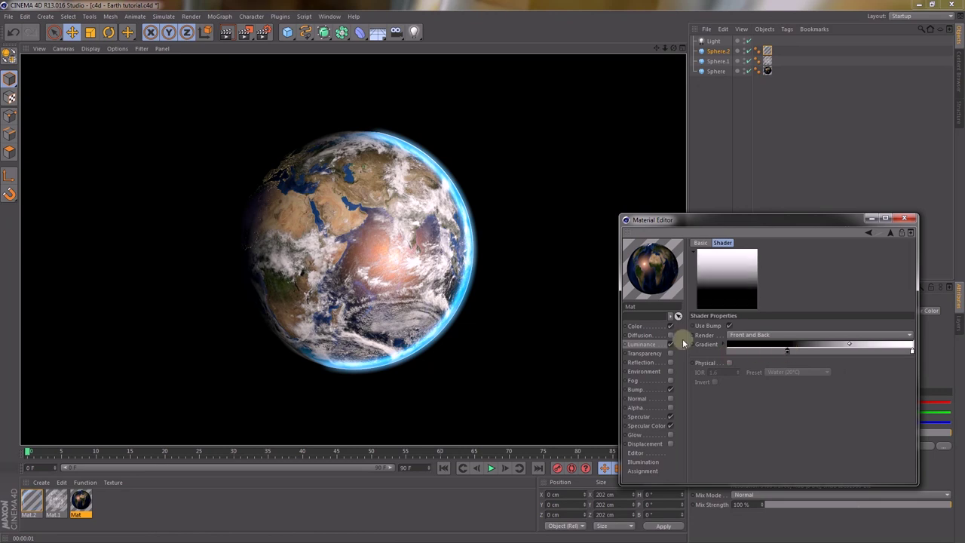
pyautogui.click(226, 33)
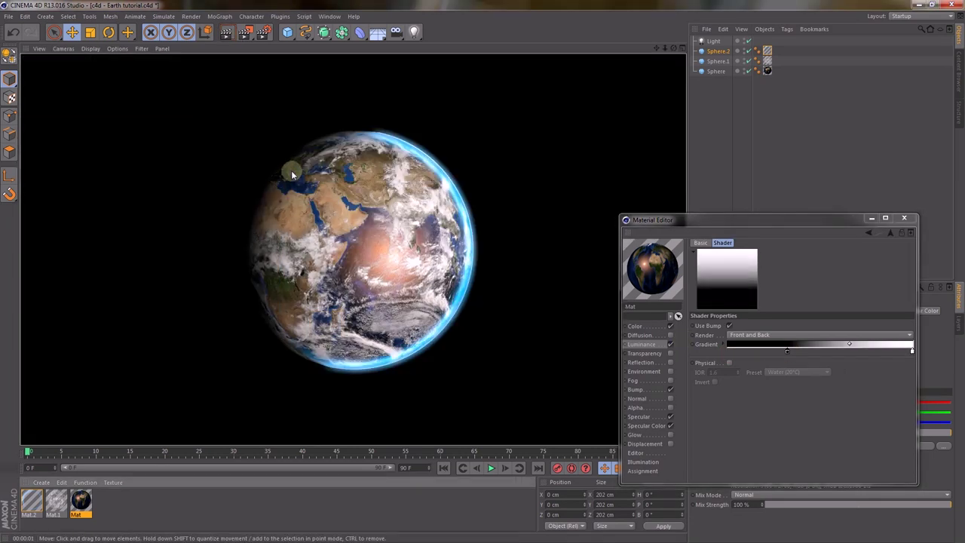
pyautogui.click(787, 352)
pyautogui.moveTo(787, 352); pyautogui.dragTo(724, 353)
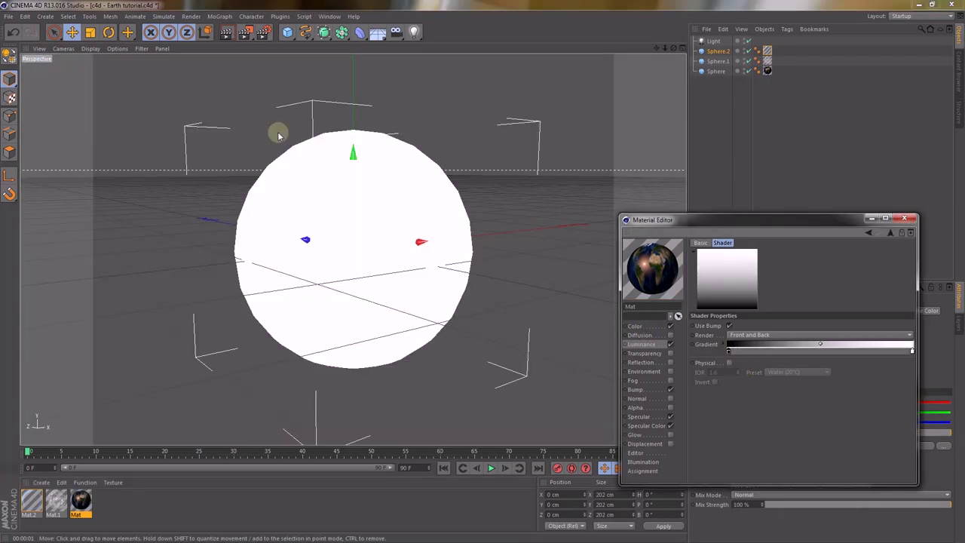
pyautogui.click(229, 34)
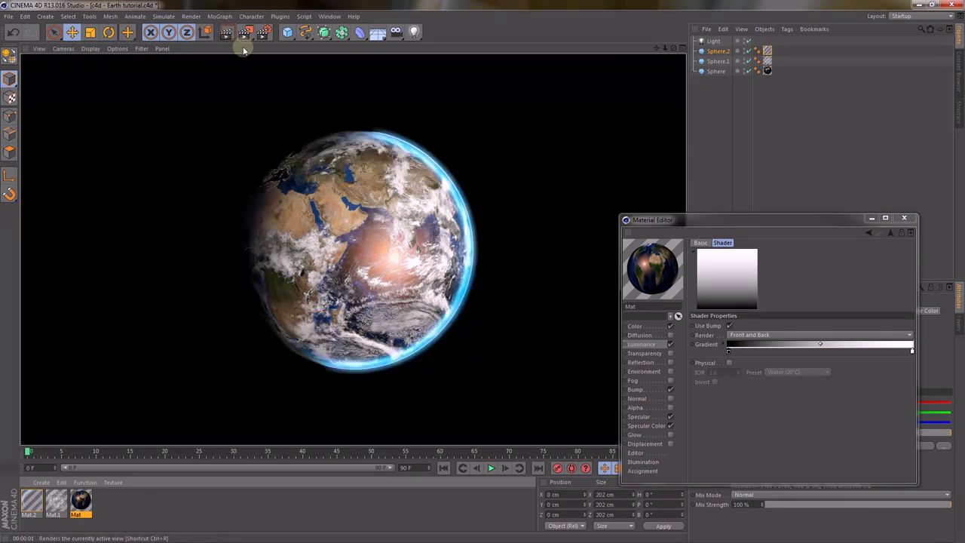
pyautogui.moveTo(664, 50); pyautogui.dragTo(483, 272)
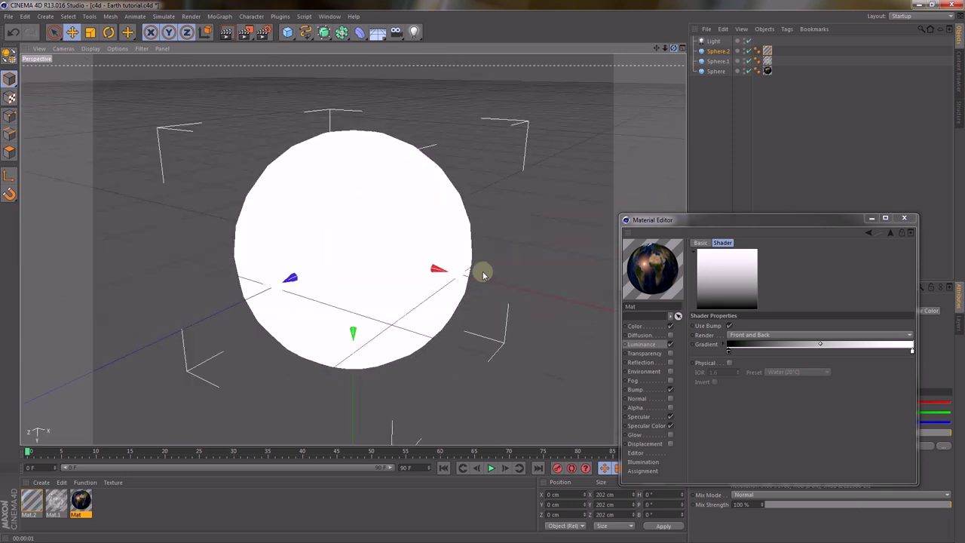
# Move the gradient's white knot left to reveal more city lights, comparing night-side renders before and after.
pyautogui.click(227, 35)
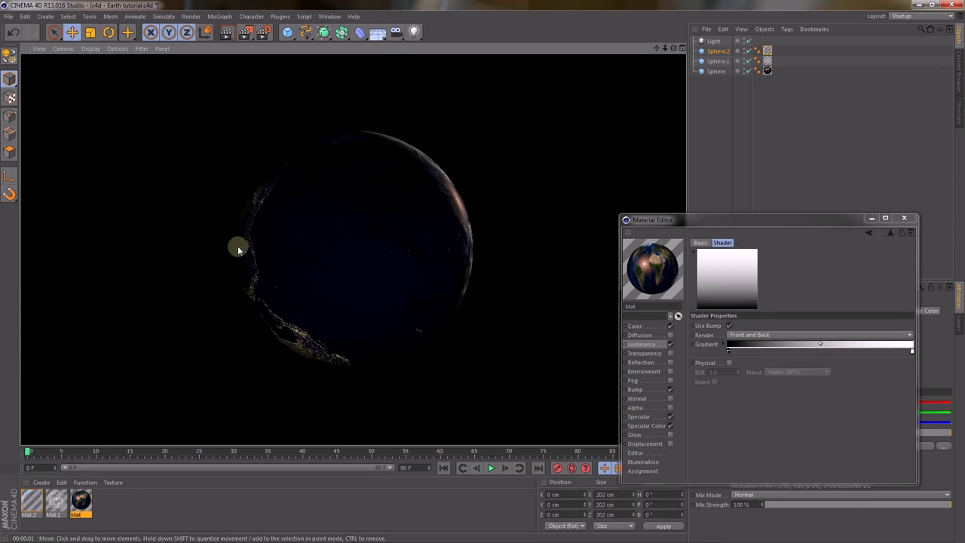
pyautogui.moveTo(910, 351); pyautogui.dragTo(803, 355)
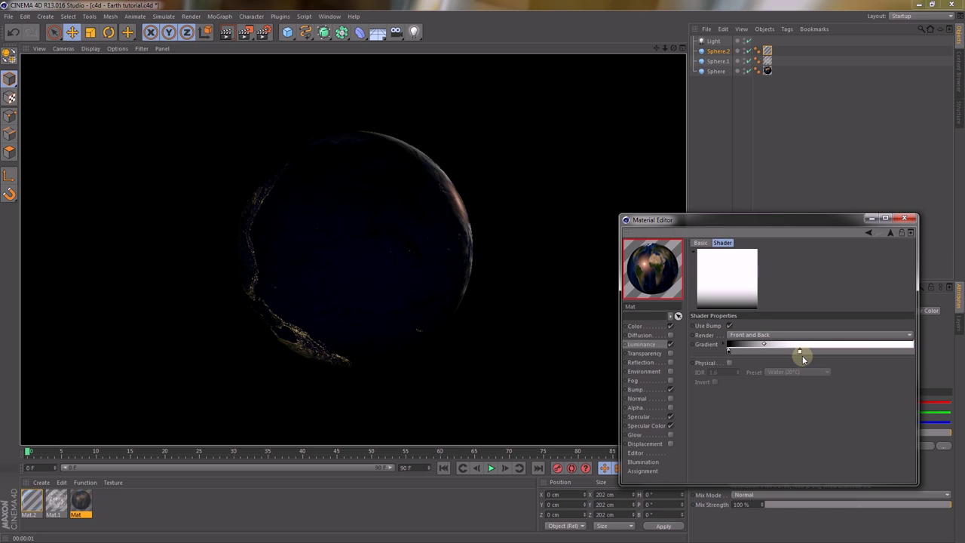
pyautogui.click(233, 34)
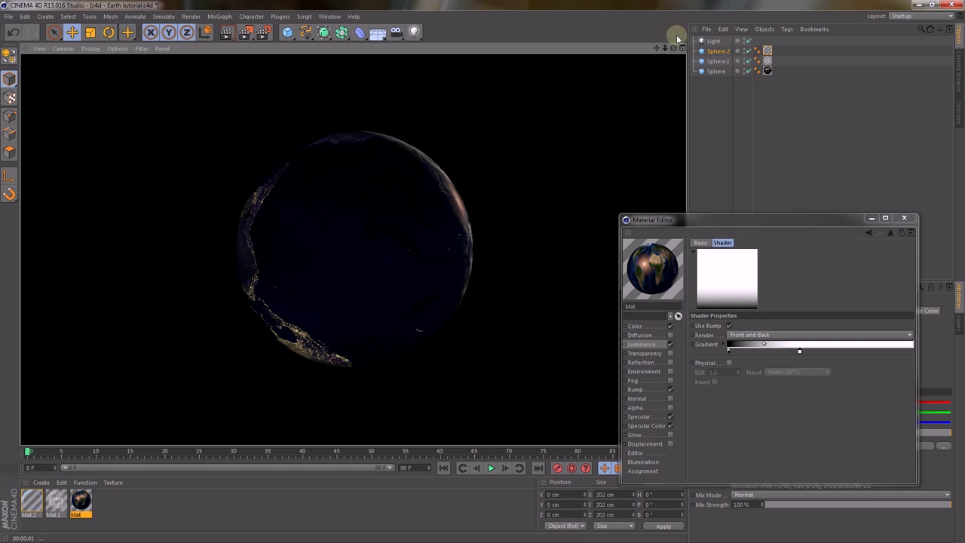
# Orbit back to the globe's day side and render it to check the final result.
pyautogui.keyDown('alt'); pyautogui.moveTo(474, 274); pyautogui.dragTo(449, 283); pyautogui.keyUp('alt')
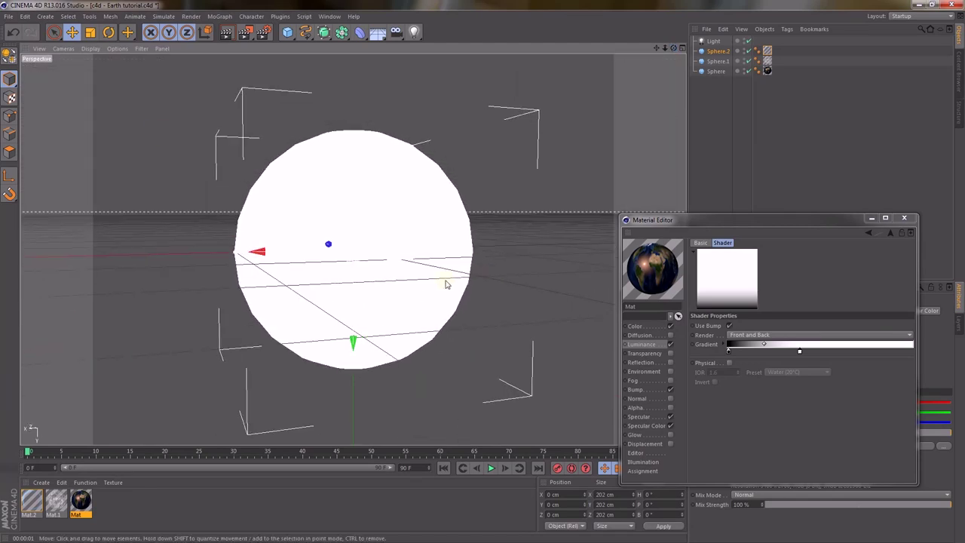
pyautogui.click(227, 34)
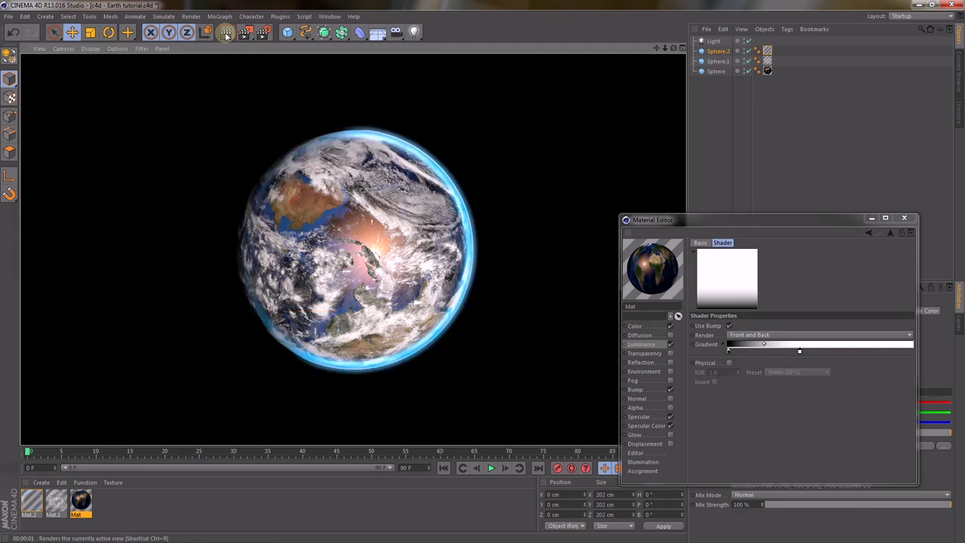
pyautogui.click(227, 34)
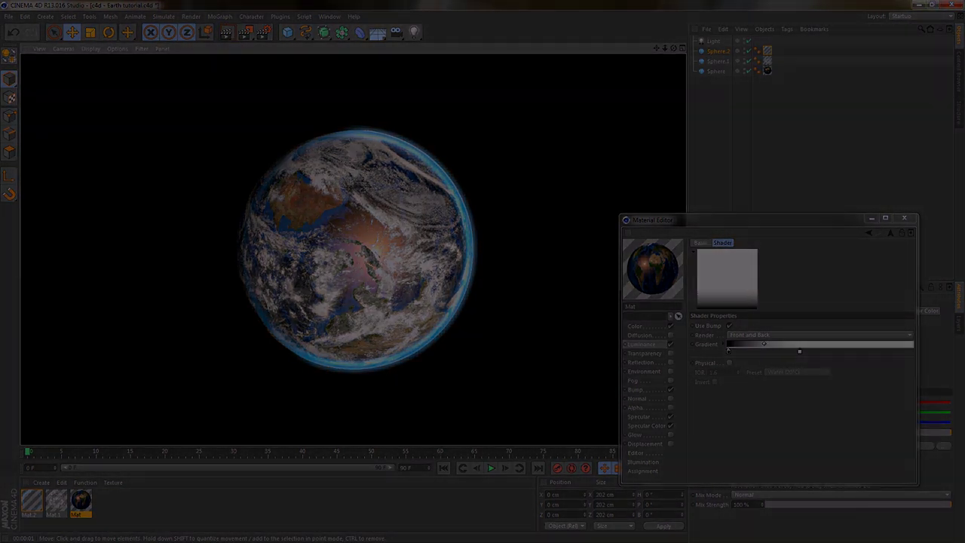